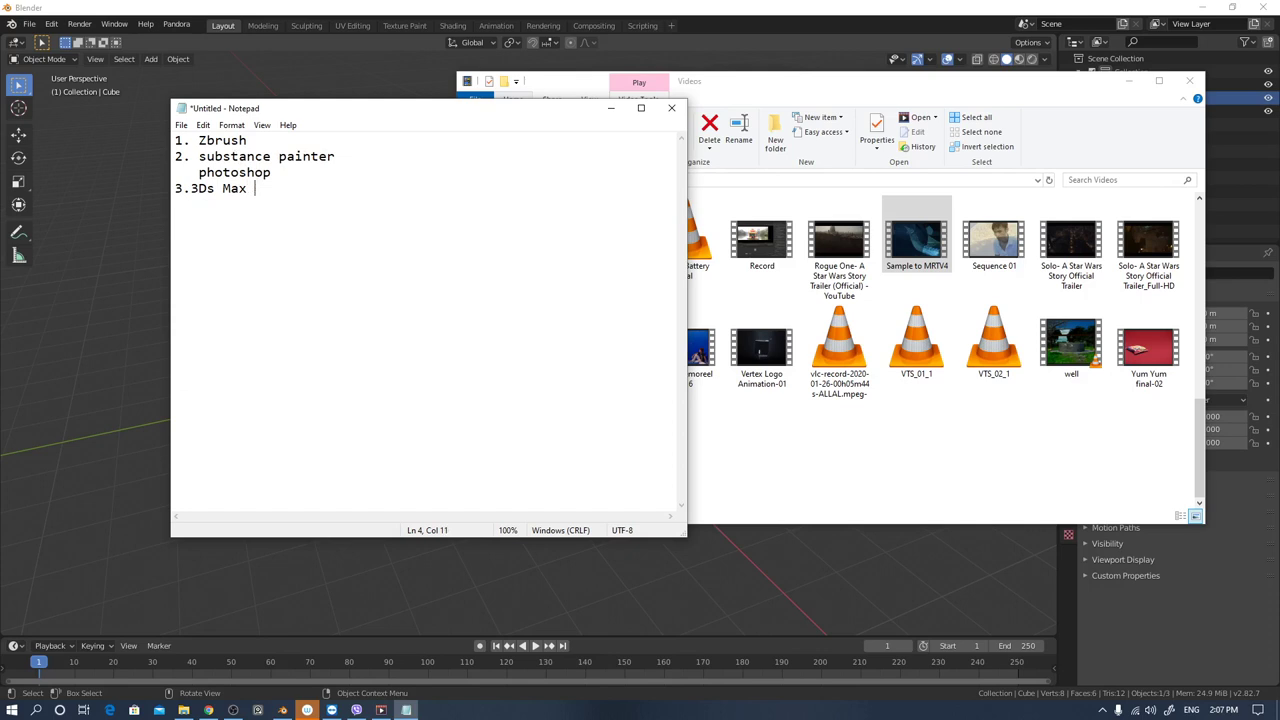
Complete the third entry of the list by adding "( Animation)" after "3Ds Max".
{"action": "type", "text": "4. E"}
{"action": "key", "text": "BackSpace"}
{"action": "left_click", "coordinate": [271, 188]}
{"action": "type", "text": "( Animation)"}
{"action": "key", "text": "Return"}
Add the fourth entry "4.Render( 3DS Max) Vray" below the 3Ds Max animation line, leaving a blank line between them.
{"action": "left_click", "coordinate": [175, 220]}
{"action": "type", "text": "Render"}
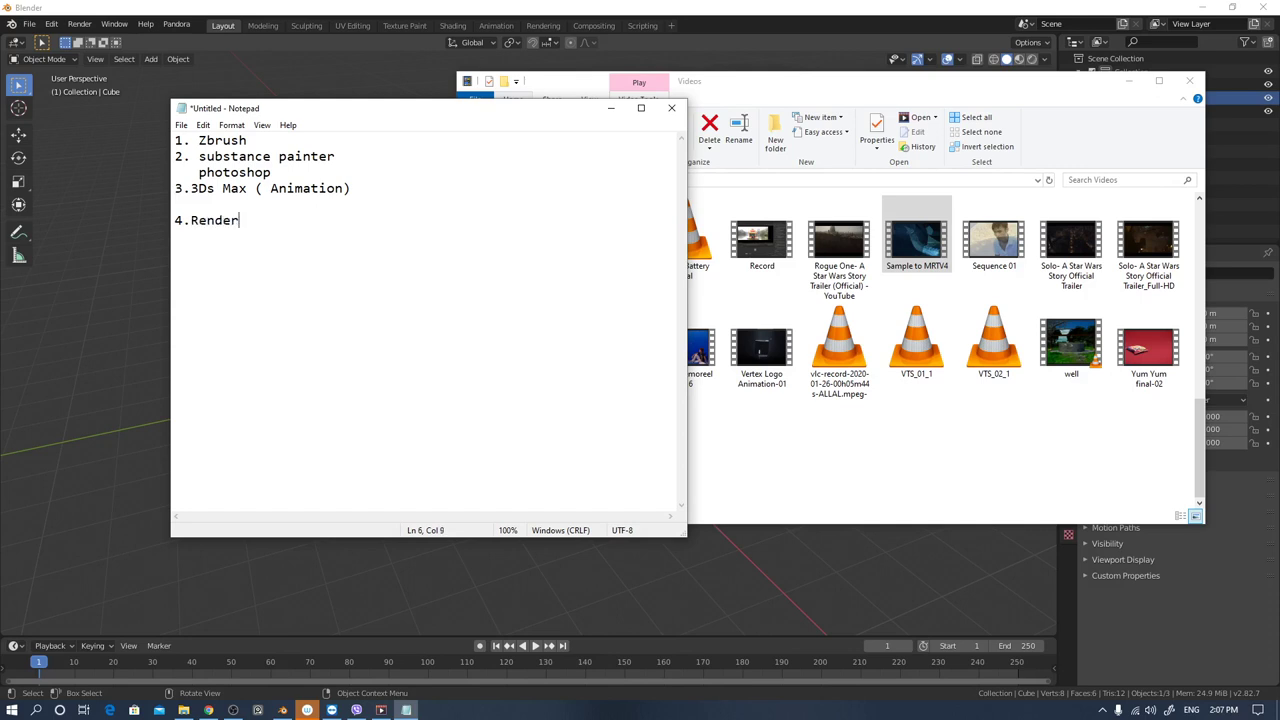
{"action": "type", "text": " 3DS Ma"}
{"action": "type", "text": "x"}
{"action": "type", "text": ")"}
{"action": "key", "text": "BackSpace"}
{"action": "key", "text": "Left"}
{"action": "type", "text": "()"}
{"action": "left_click", "coordinate": [346, 221]}
{"action": "type", "text": "Vray"}
{"action": "key", "text": "Return"}
Add the fifth entry "5. Fume Fx 3Ds Max plugin" to the list.
{"action": "type", "text": "5. Furm"}
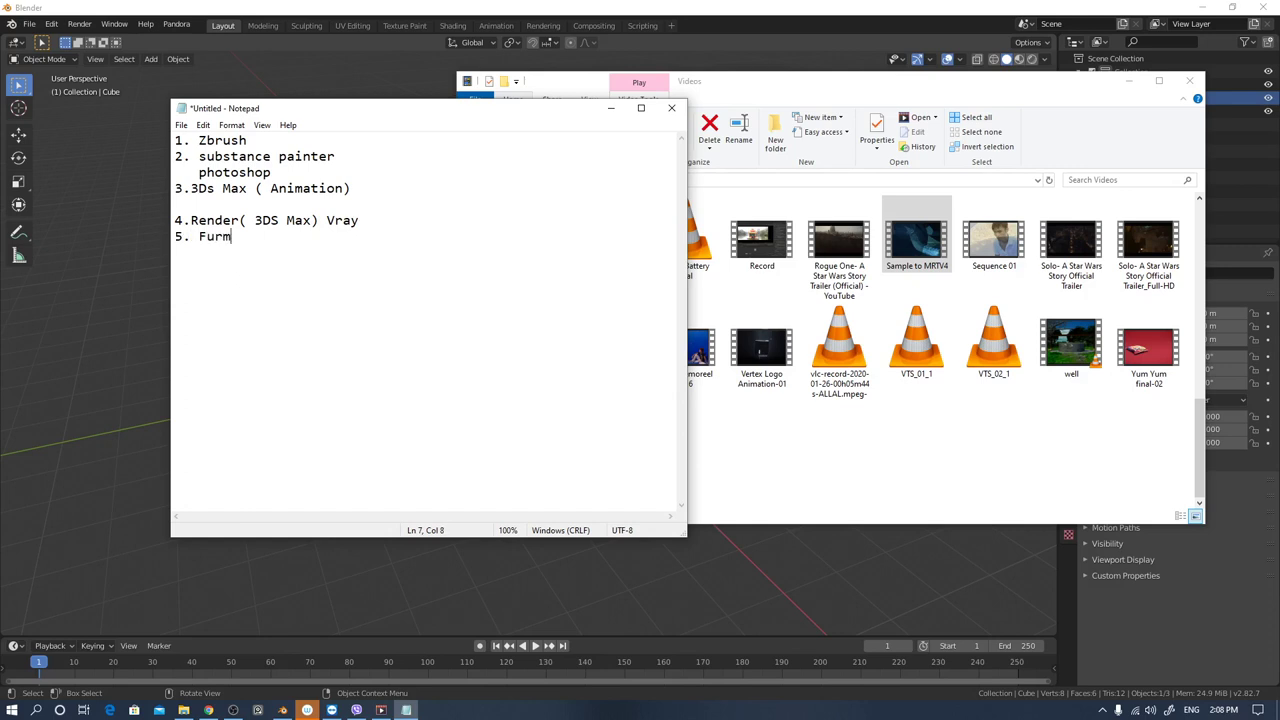
{"action": "key", "text": "BackSpace"}
{"action": "key", "text": "BackSpace"}
{"action": "type", "text": "me Fx  3Ds Max plugin"}
{"action": "key", "text": "Return"}
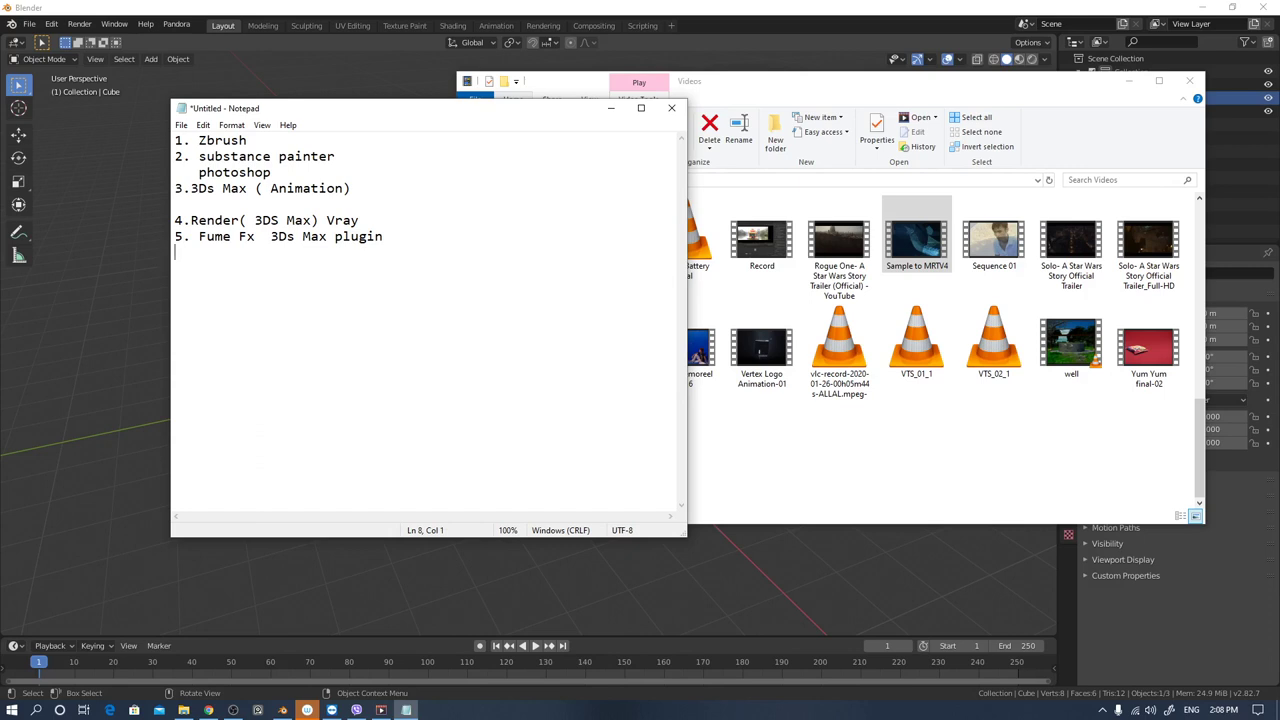
Add the sixth entry "6.Nuke" to the list, followed by line breaks.
{"action": "type", "text": "6."}
{"action": "left_click_drag", "start_coordinate": [393, 117], "coordinate": [401, 117]}
{"action": "left_click", "coordinate": [224, 262]}
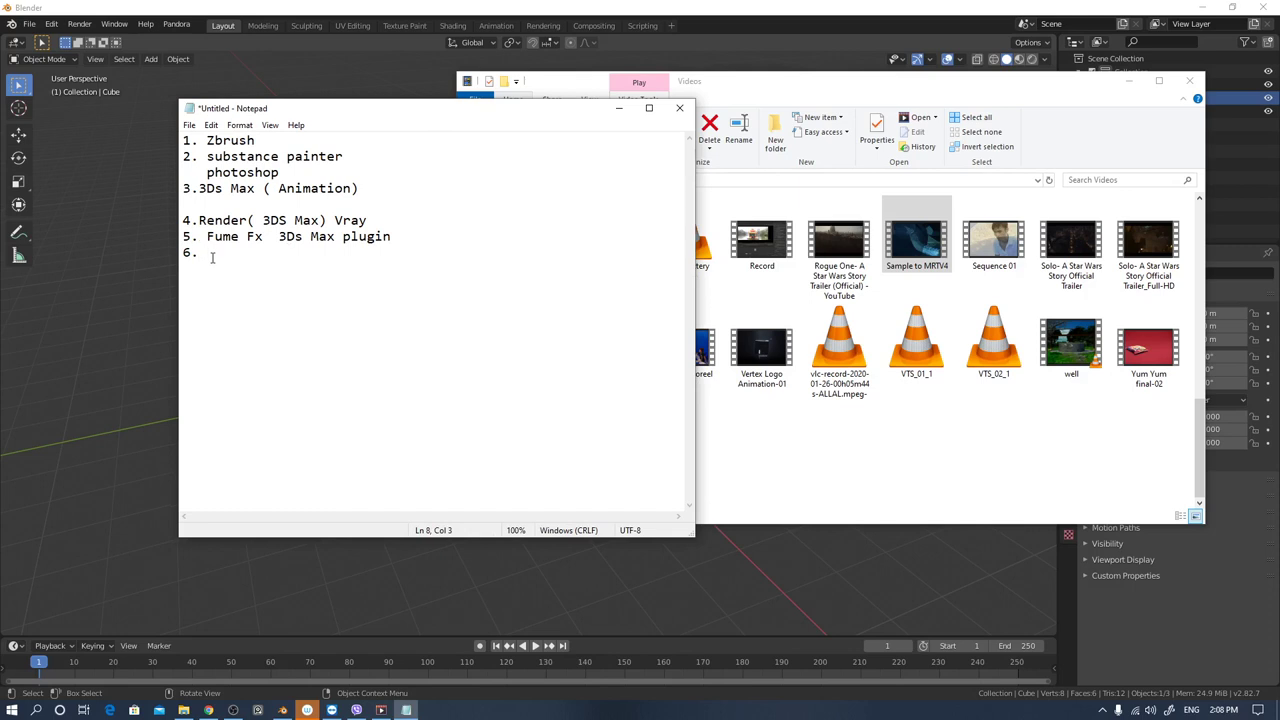
{"action": "type", "text": "Nud"}
{"action": "key", "text": "BackSpace"}
{"action": "type", "text": "ke"}
{"action": "key", "text": "Return"}
{"action": "key", "text": "Return"}
Review the software list line by line, from Zbrush through the Fume Fx plugin to Nuke.
{"action": "left_click_drag", "start_coordinate": [238, 252], "coordinate": [184, 140]}
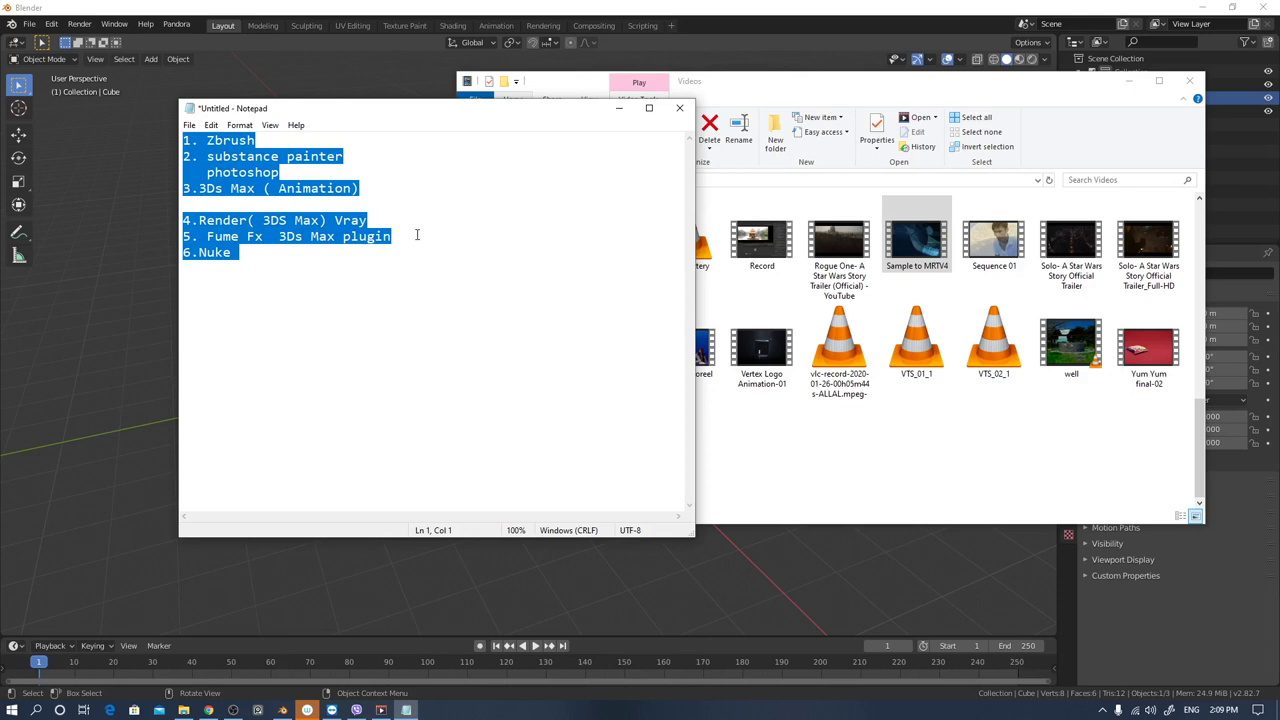
{"action": "left_click", "coordinate": [403, 278]}
{"action": "left_click_drag", "start_coordinate": [251, 263], "coordinate": [183, 146]}
{"action": "left_click", "coordinate": [408, 253]}
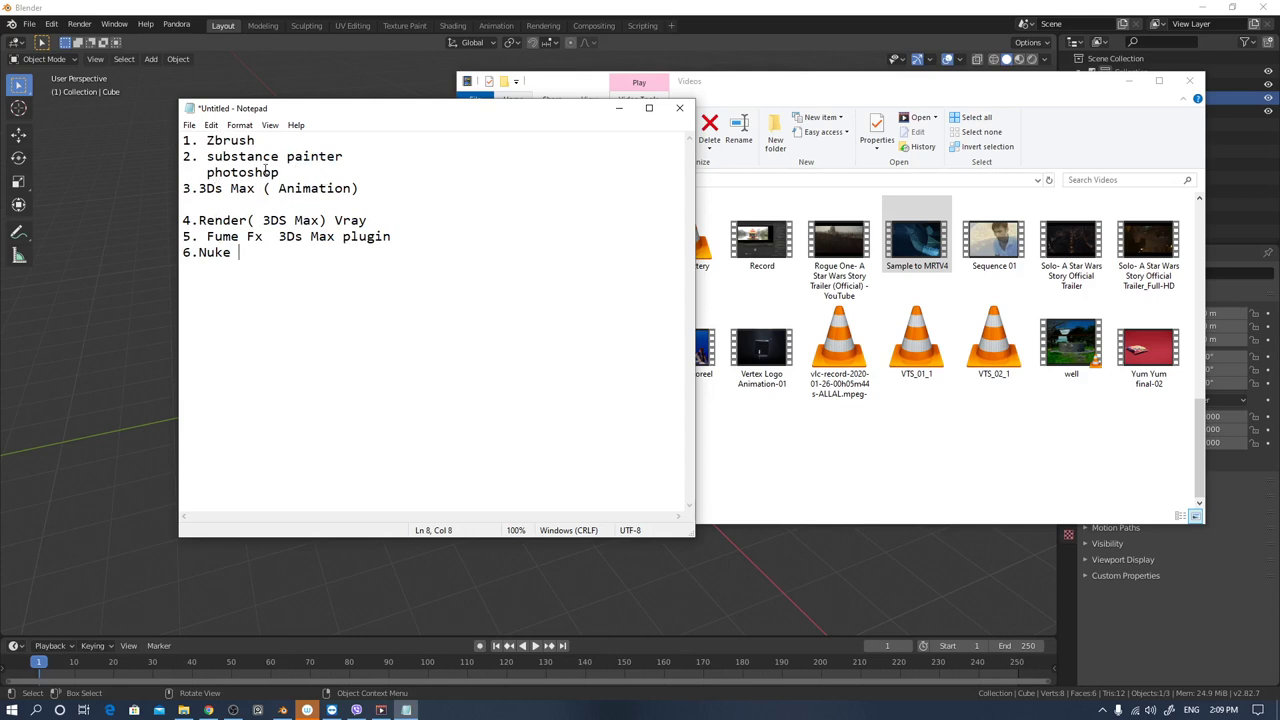
{"action": "left_click", "coordinate": [349, 156]}
{"action": "left_click", "coordinate": [378, 184]}
{"action": "left_click", "coordinate": [377, 204]}
{"action": "left_click", "coordinate": [391, 222]}
{"action": "left_click", "coordinate": [421, 240]}
{"action": "left_click", "coordinate": [263, 264]}
Switch to the video player, play a brief moment of "Sample to MRTV4" and exit the full-screen view.
{"action": "left_click", "coordinate": [380, 710]}
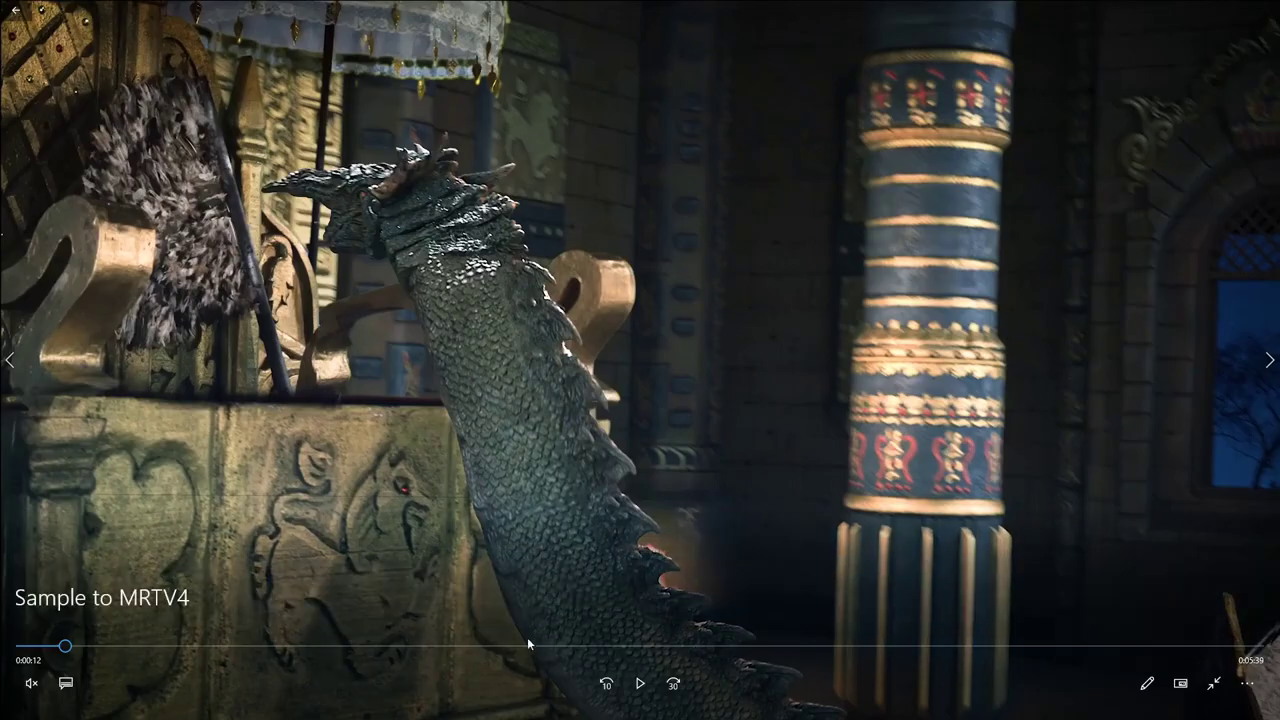
{"action": "left_click", "coordinate": [640, 683]}
{"action": "left_click", "coordinate": [641, 688]}
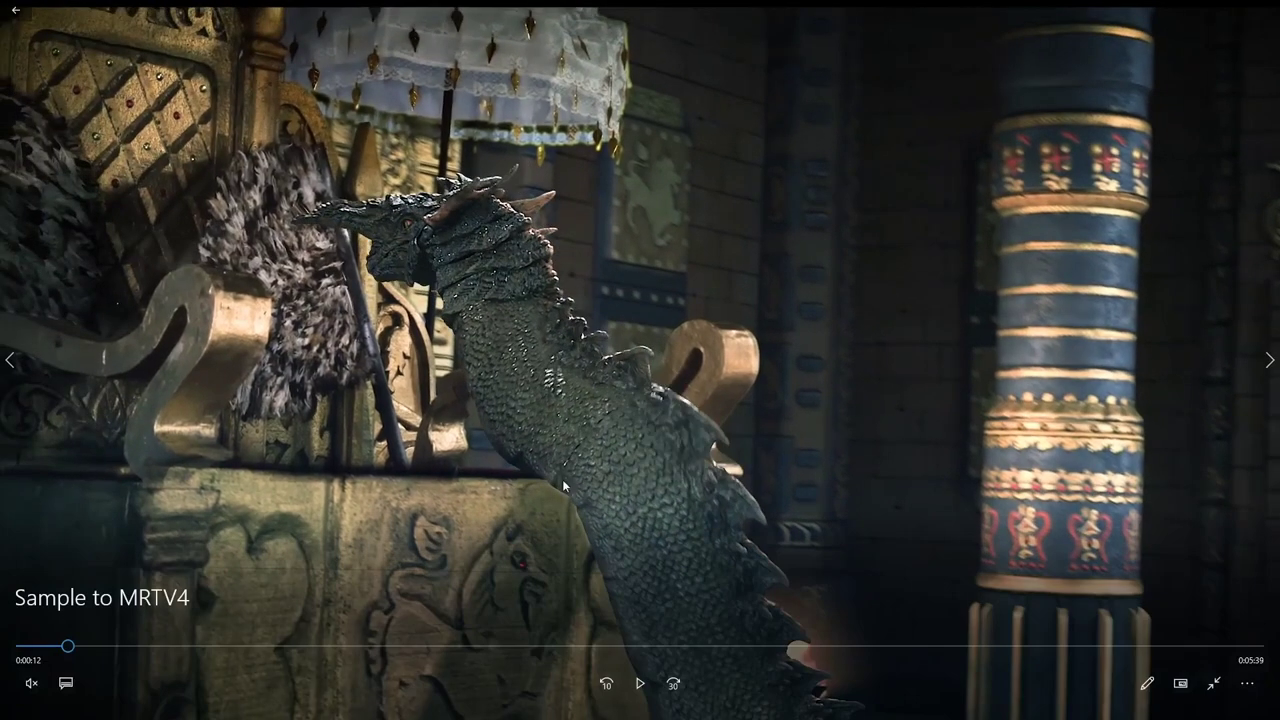
{"action": "left_click", "coordinate": [1214, 683]}
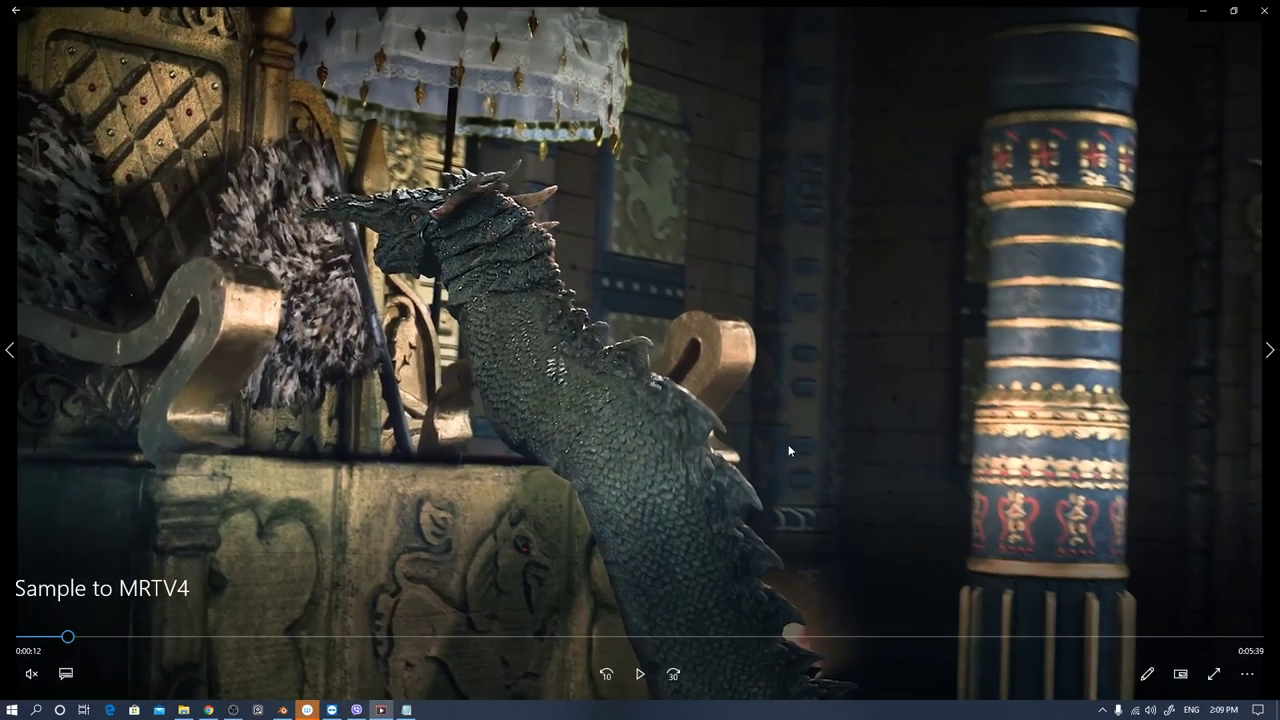
Switch back to Notepad and add the entry "7. camera matching ( syntheye)", followed by blank lines.
{"action": "left_click", "coordinate": [406, 710]}
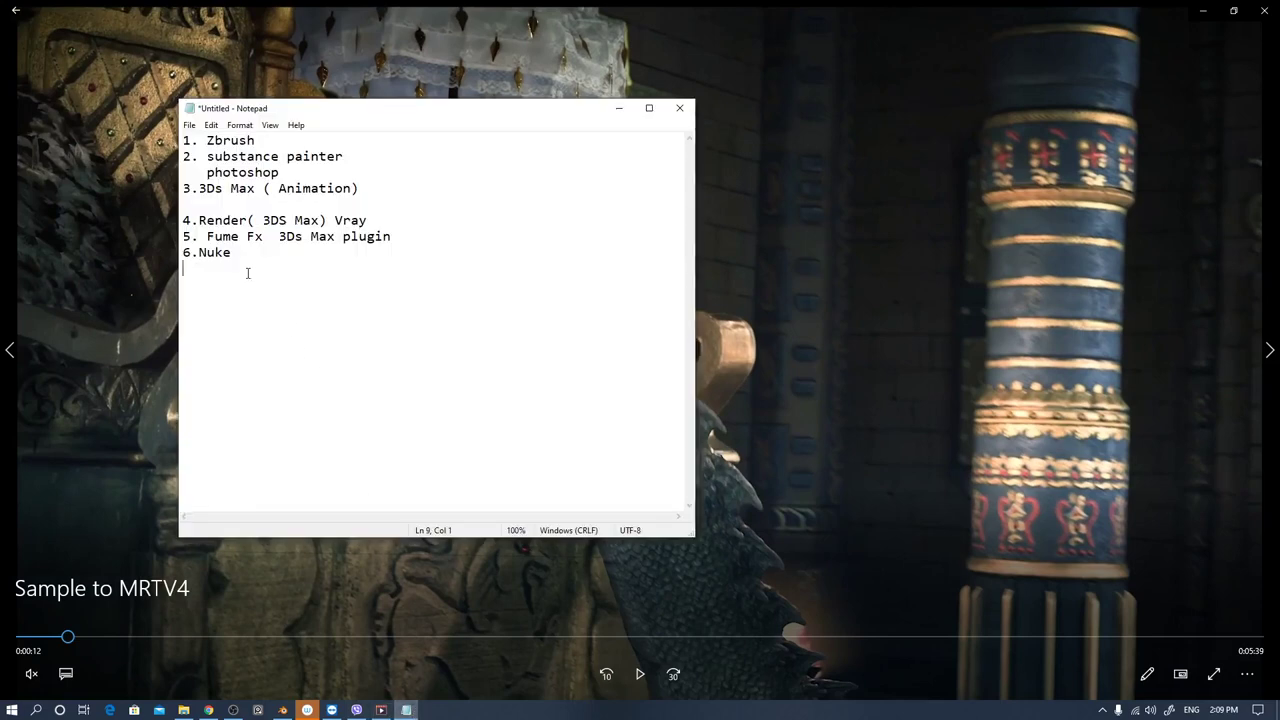
{"action": "type", "text": "7/"}
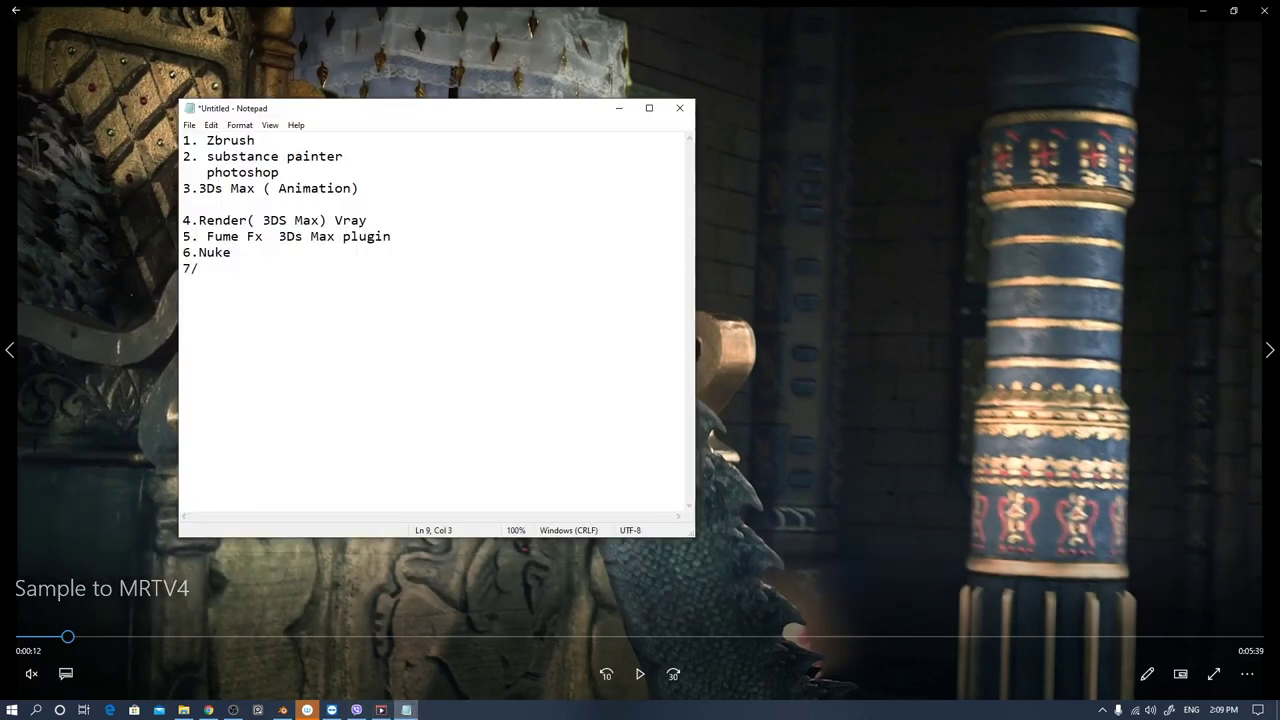
{"action": "key", "text": "BackSpace"}
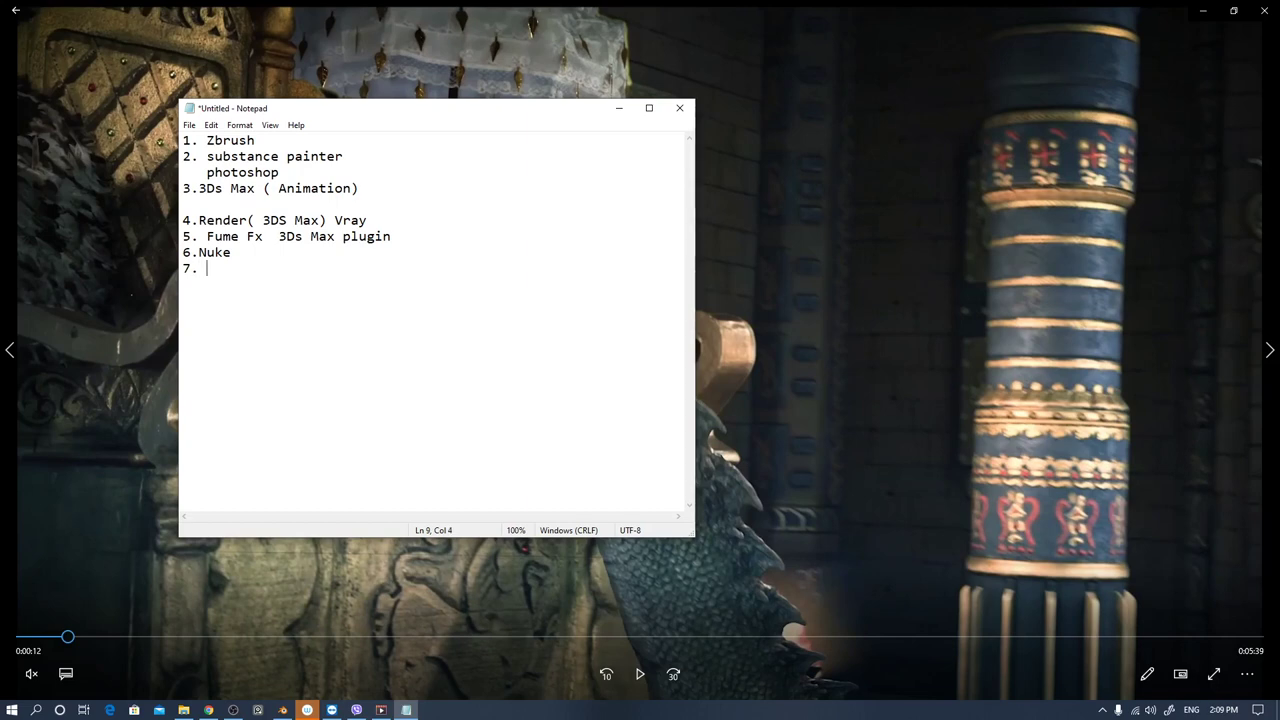
{"action": "type", "text": ". camera"}
{"action": "type", "text": "matching"}
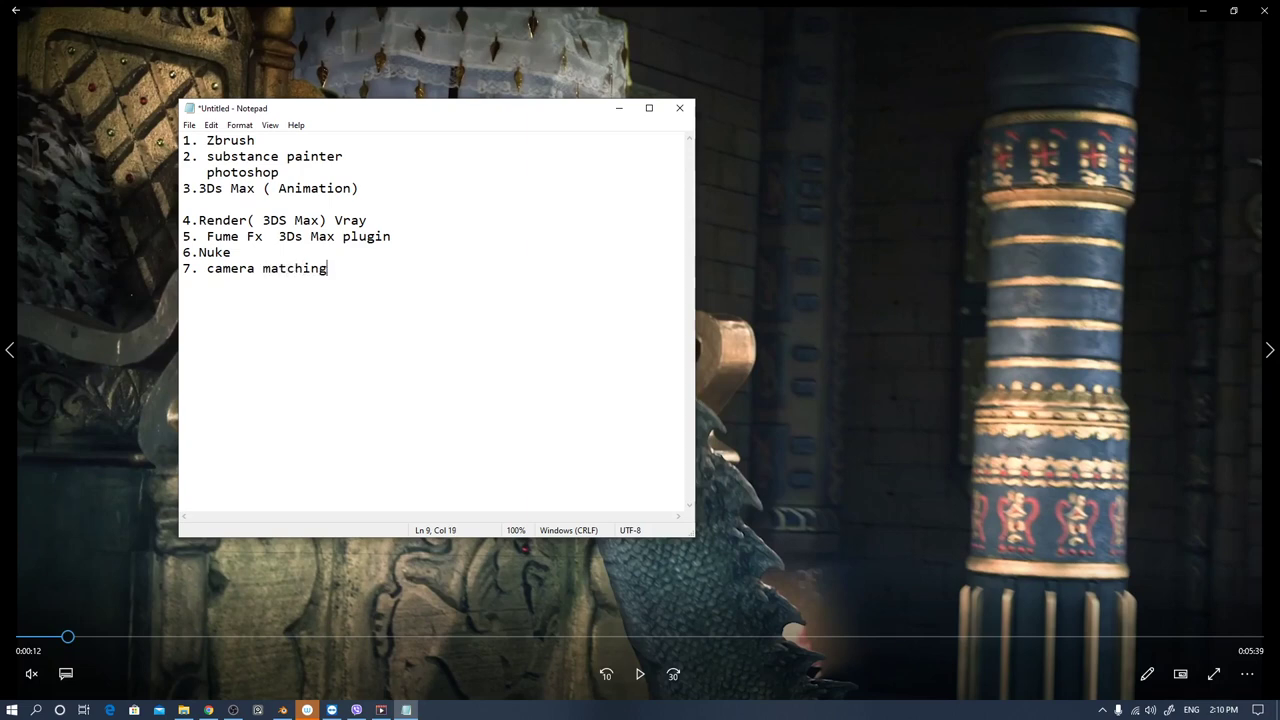
{"action": "type", "text": " ( syntheye)"}
{"action": "key", "text": "Return"}
{"action": "key", "text": "Return"}
{"action": "key", "text": "Return"}
Move the note window to uncover the creature's head in the video, and add the heading "=== Blender ====" below the list.
{"action": "left_click_drag", "start_coordinate": [490, 118], "coordinate": [782, 126]}
{"action": "left_click_drag", "start_coordinate": [634, 114], "coordinate": [684, 102]}
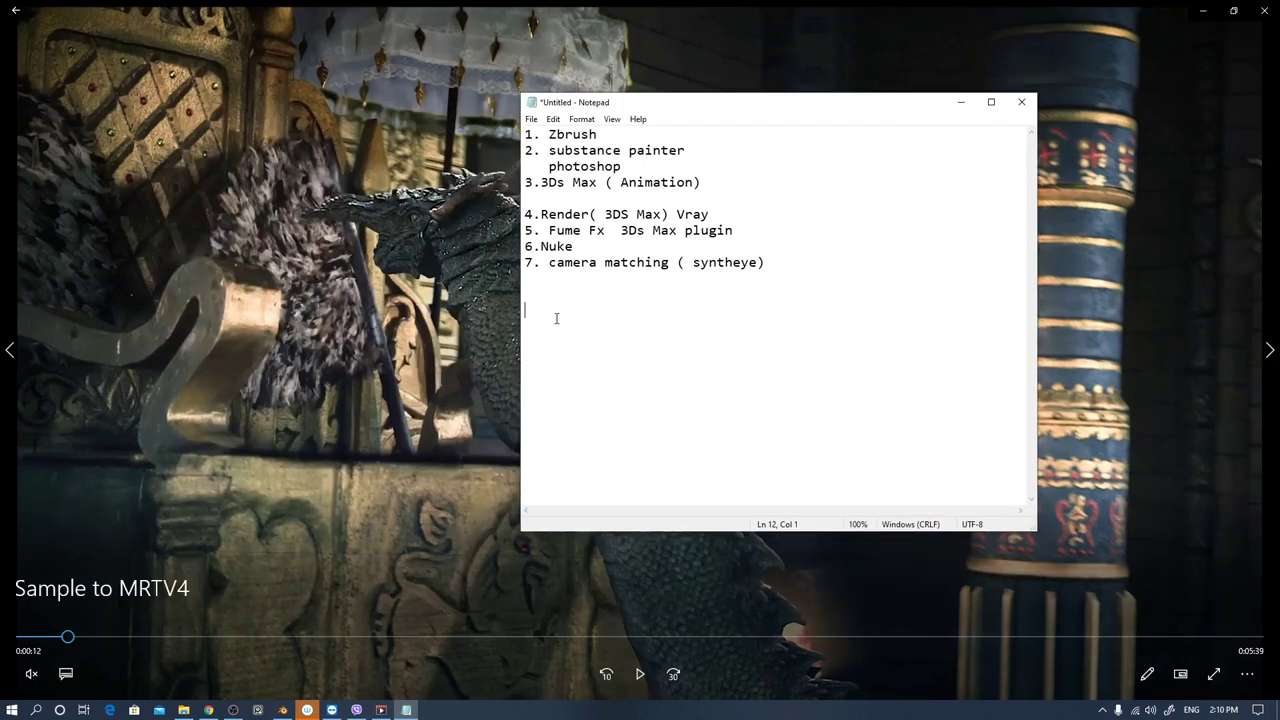
{"action": "key", "text": "Return"}
{"action": "key", "text": "Return"}
{"action": "type", "text": "="}
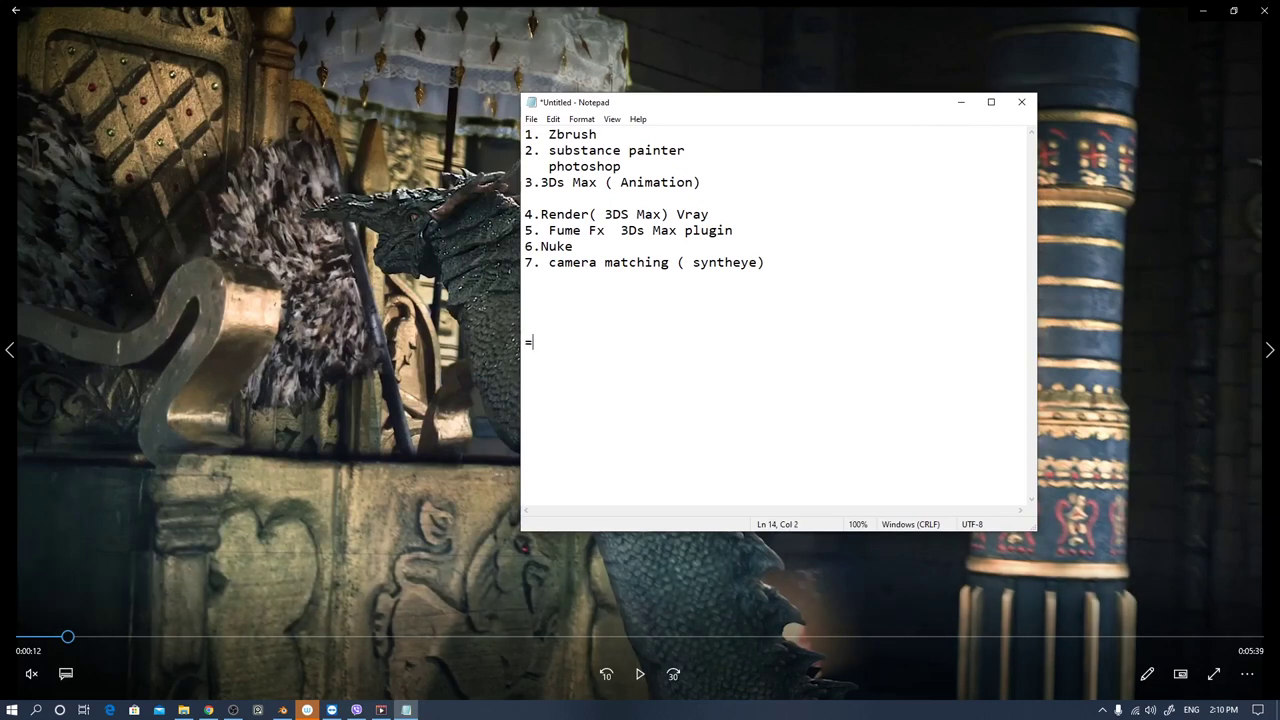
{"action": "type", "text": "== Blender ===="}
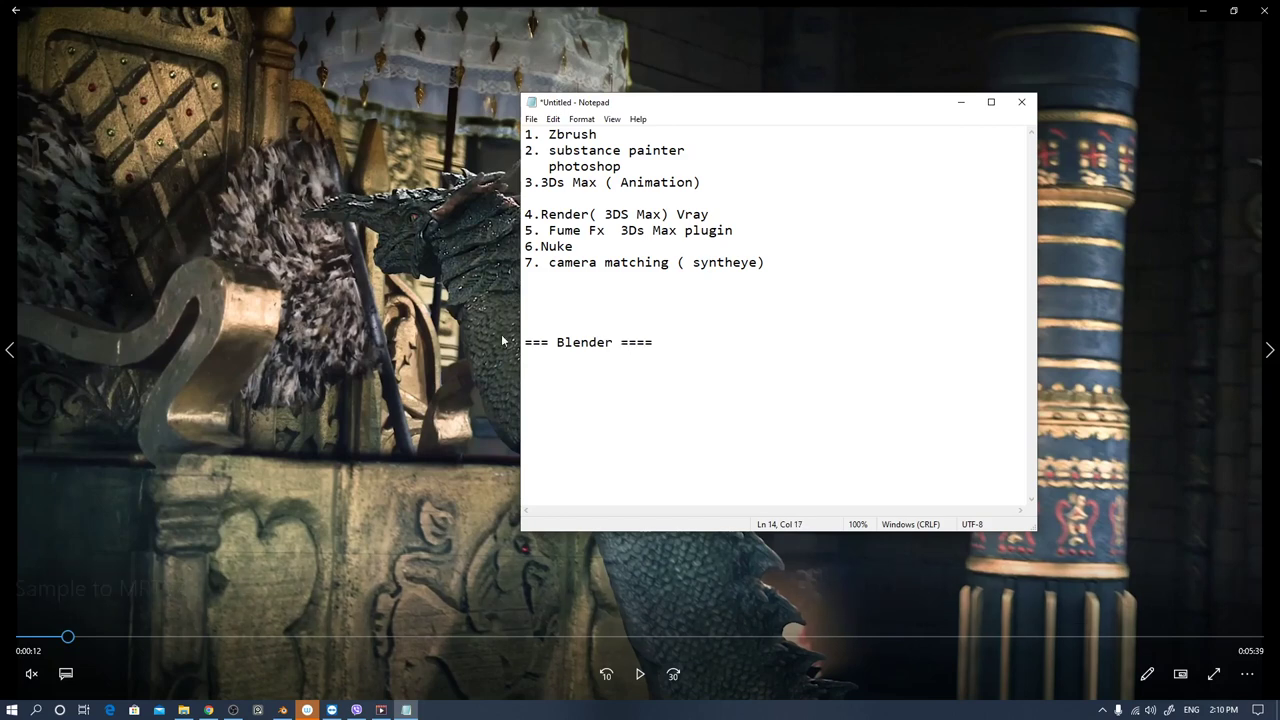
{"action": "key", "text": "Return"}
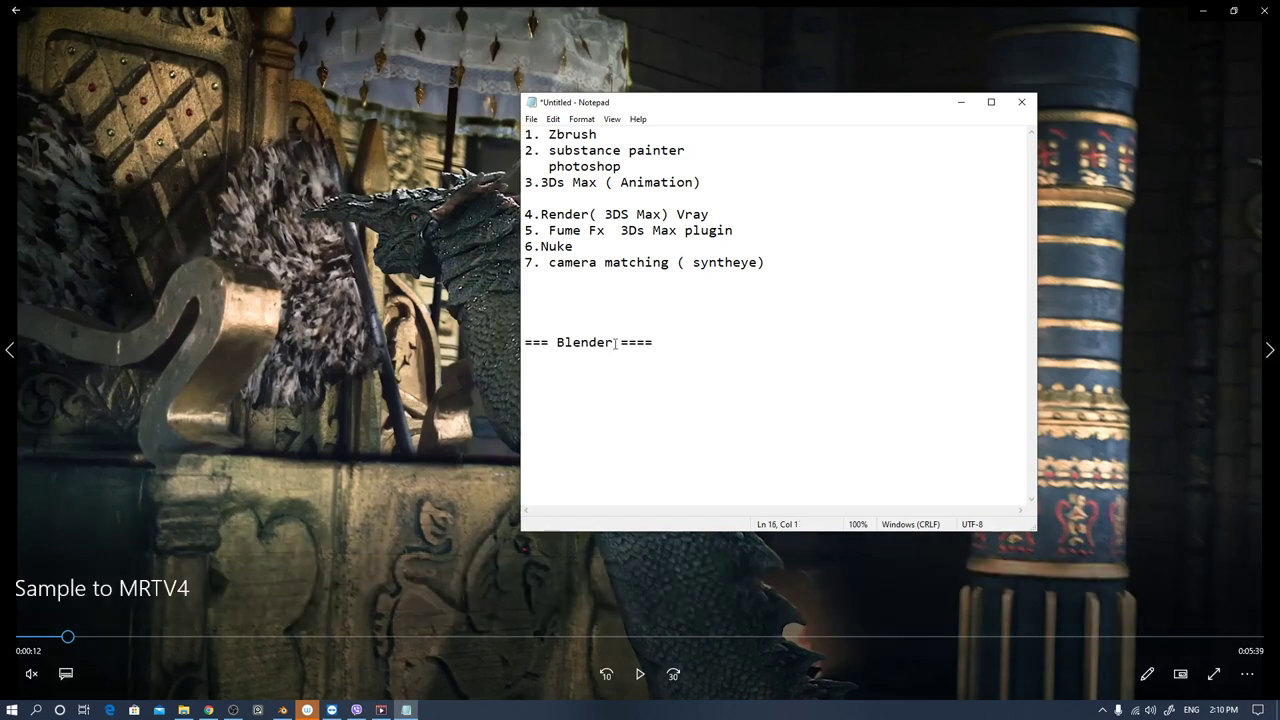
Highlight the word "Blender" in the new heading to point it out, and clear the selection.
{"action": "left_click_drag", "start_coordinate": [555, 343], "coordinate": [613, 343]}
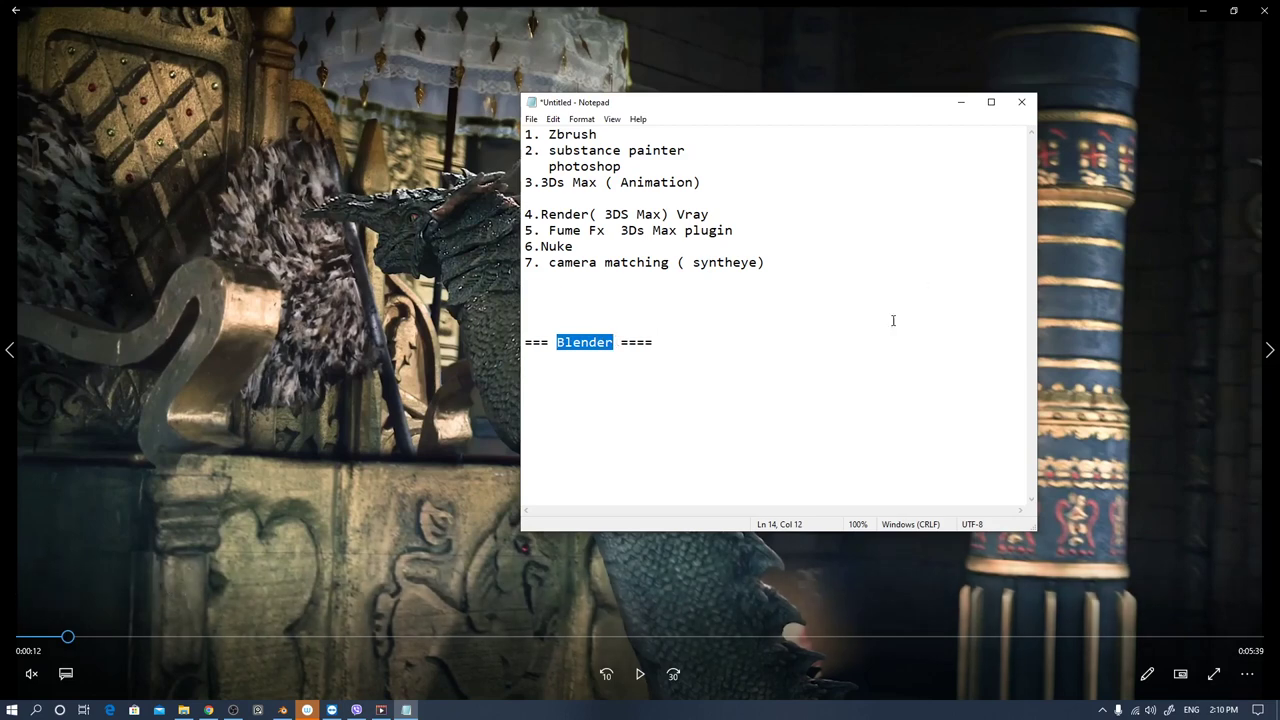
{"action": "left_click", "coordinate": [714, 392]}
{"action": "left_click_drag", "start_coordinate": [557, 344], "coordinate": [610, 343]}
{"action": "left_click", "coordinate": [677, 369]}
{"action": "left_click", "coordinate": [723, 360]}
{"action": "left_click", "coordinate": [742, 396]}
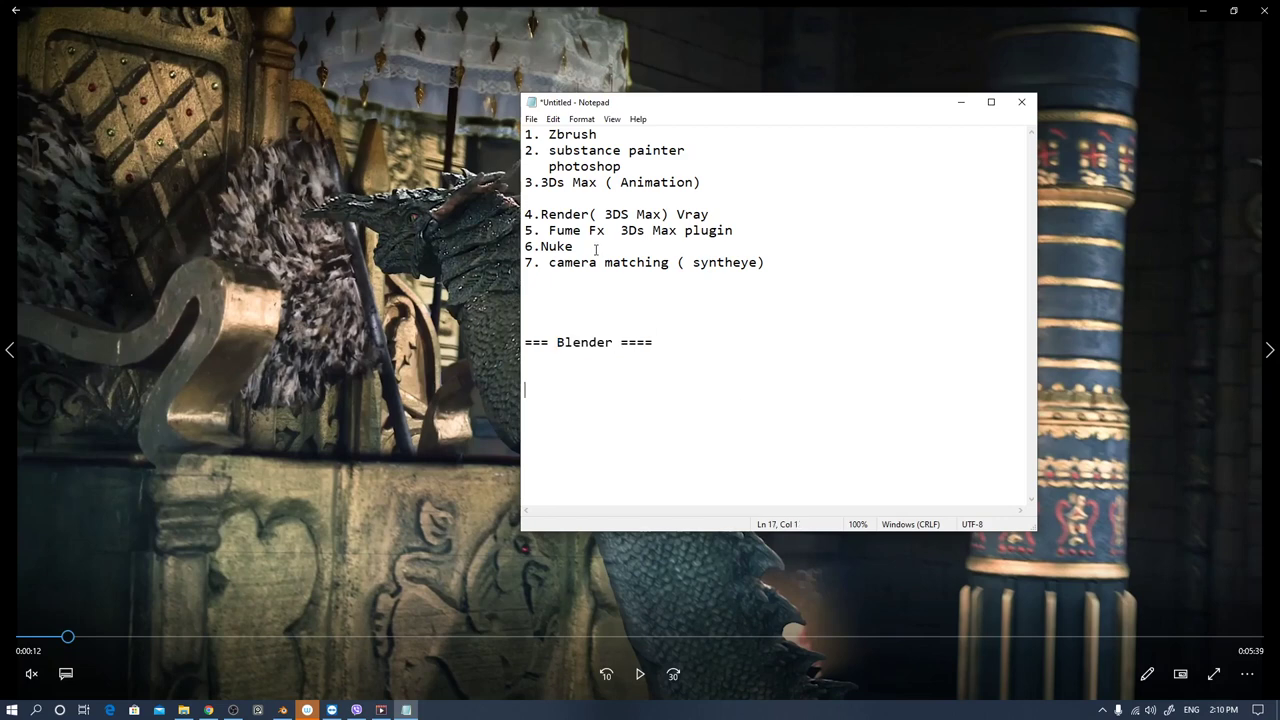
Go over the seven software entries above the heading, highlighting Vray, syntheye, the full list, and the Zbrush and substance painter lines.
{"action": "left_click", "coordinate": [582, 137]}
{"action": "key", "text": "Down"}
{"action": "double_click", "coordinate": [682, 214]}
{"action": "left_click_drag", "start_coordinate": [766, 262], "coordinate": [723, 262]}
{"action": "left_click", "coordinate": [767, 263]}
{"action": "left_click_drag", "start_coordinate": [524, 134], "coordinate": [740, 262]}
{"action": "left_click", "coordinate": [761, 263]}
{"action": "left_click_drag", "start_coordinate": [524, 134], "coordinate": [622, 166]}
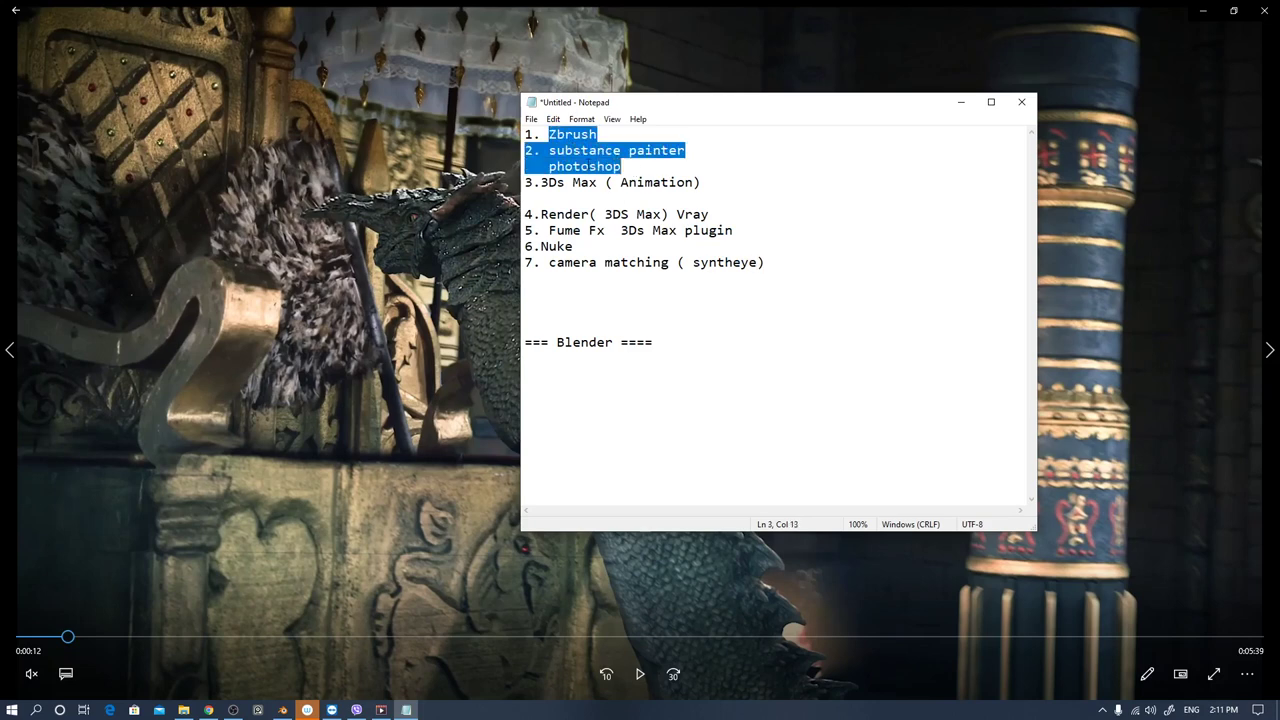
{"action": "left_click", "coordinate": [564, 150]}
{"action": "left_click_drag", "start_coordinate": [552, 134], "coordinate": [599, 136]}
{"action": "left_click", "coordinate": [809, 228]}
{"action": "left_click", "coordinate": [744, 424]}
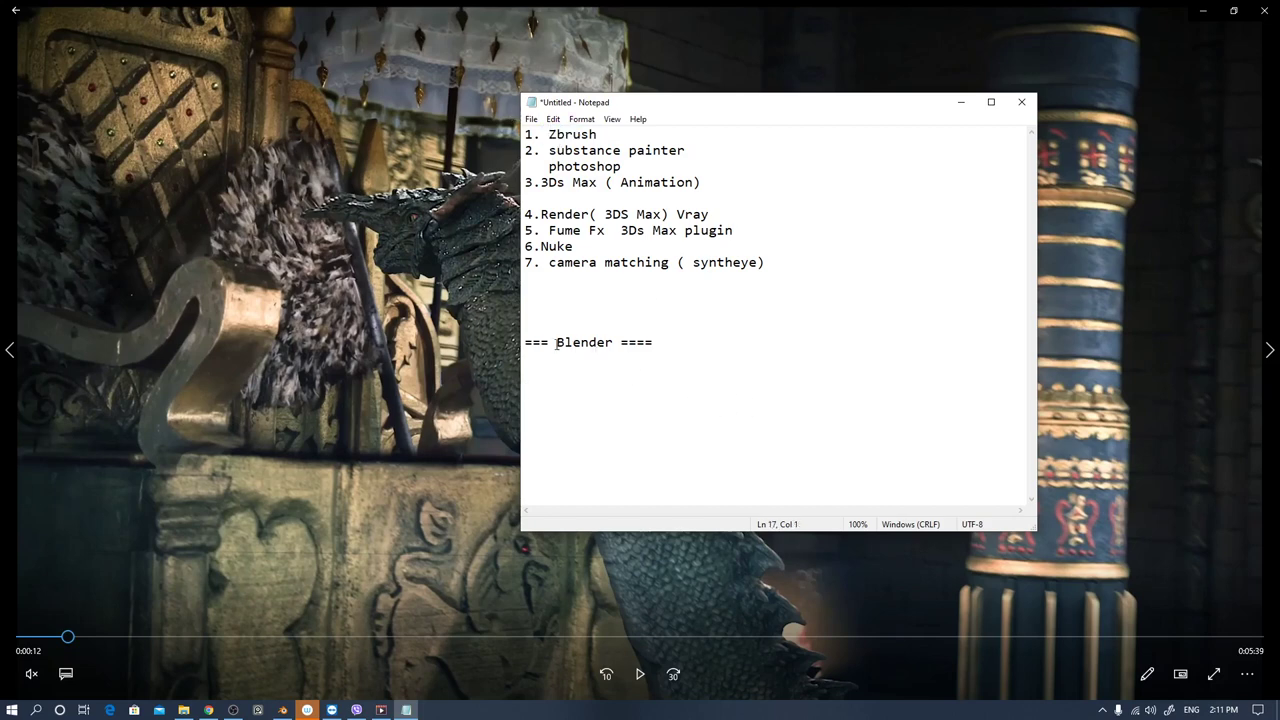
Compare Blender with individual entries by highlighting substance painter, Vray, Fume Fx, Nuke and camera matching in turn.
{"action": "left_click_drag", "start_coordinate": [556, 342], "coordinate": [613, 342]}
{"action": "left_click", "coordinate": [573, 137]}
{"action": "left_click_drag", "start_coordinate": [556, 150], "coordinate": [669, 152]}
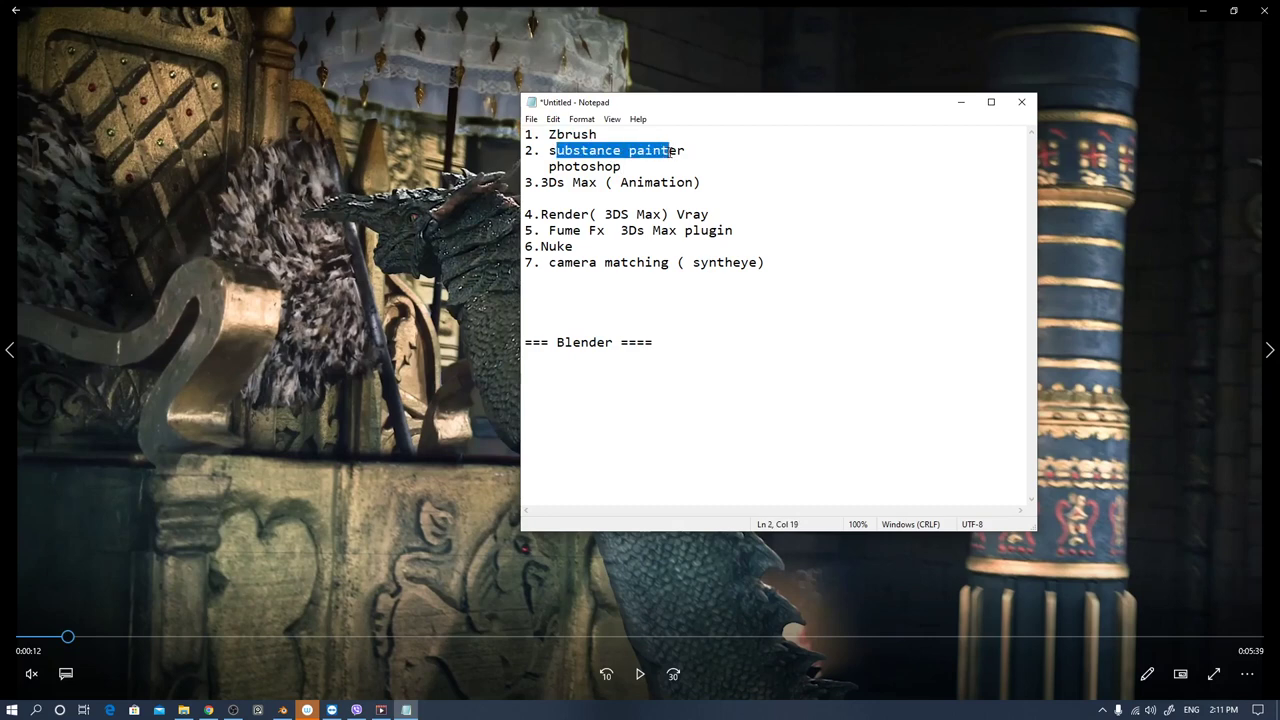
{"action": "left_click", "coordinate": [673, 151]}
{"action": "left_click_drag", "start_coordinate": [556, 342], "coordinate": [608, 339]}
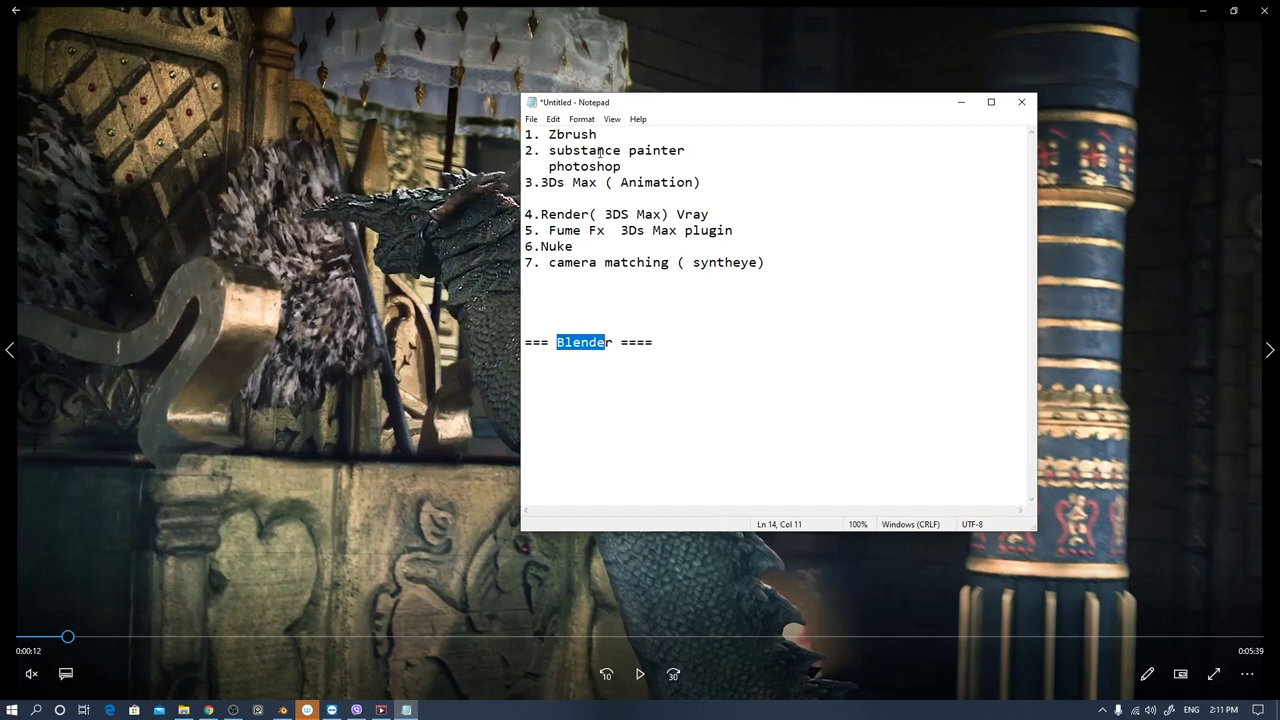
{"action": "left_click", "coordinate": [605, 346]}
{"action": "left_click_drag", "start_coordinate": [677, 214], "coordinate": [731, 215]}
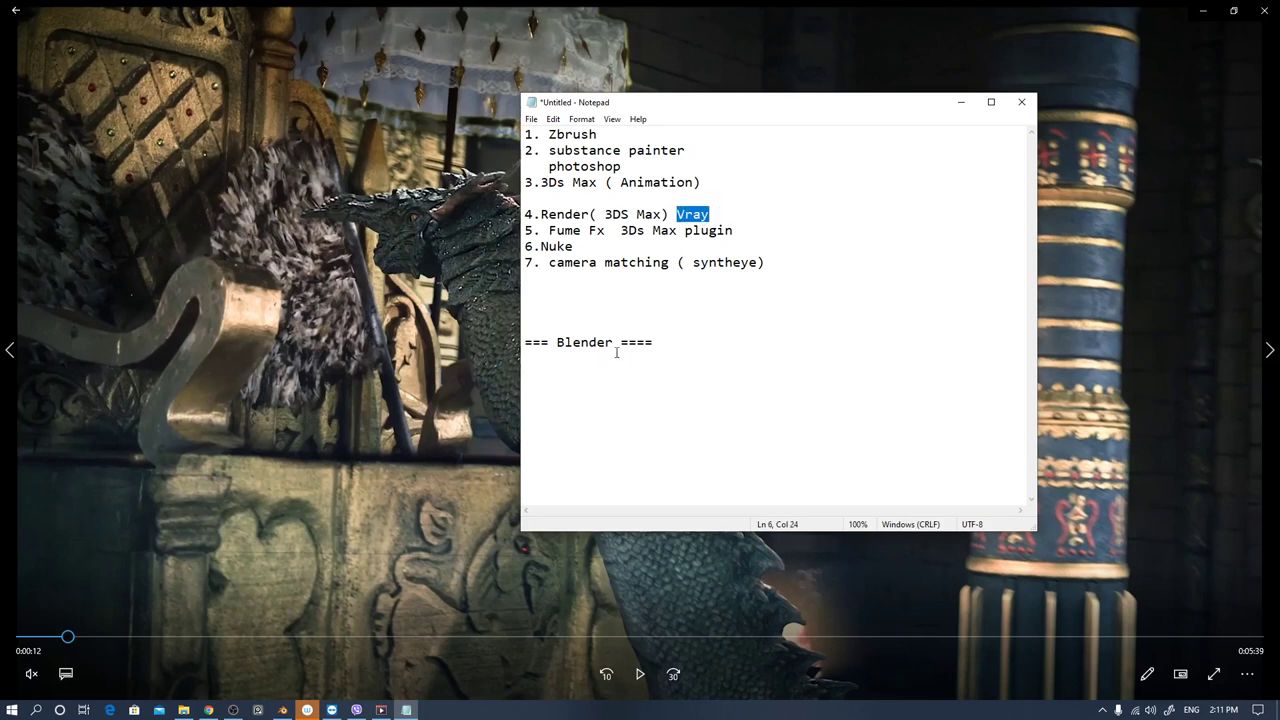
{"action": "left_click_drag", "start_coordinate": [549, 230], "coordinate": [734, 231]}
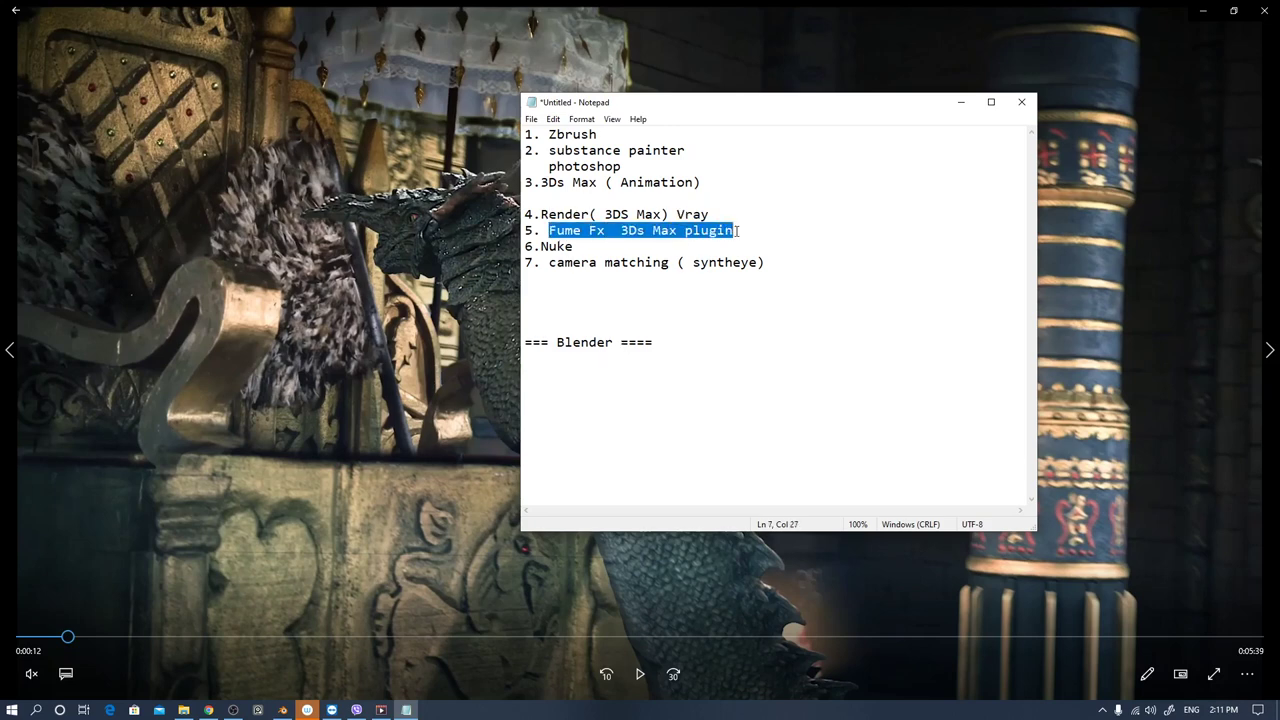
{"action": "left_click_drag", "start_coordinate": [542, 247], "coordinate": [703, 262]}
{"action": "left_click", "coordinate": [686, 340]}
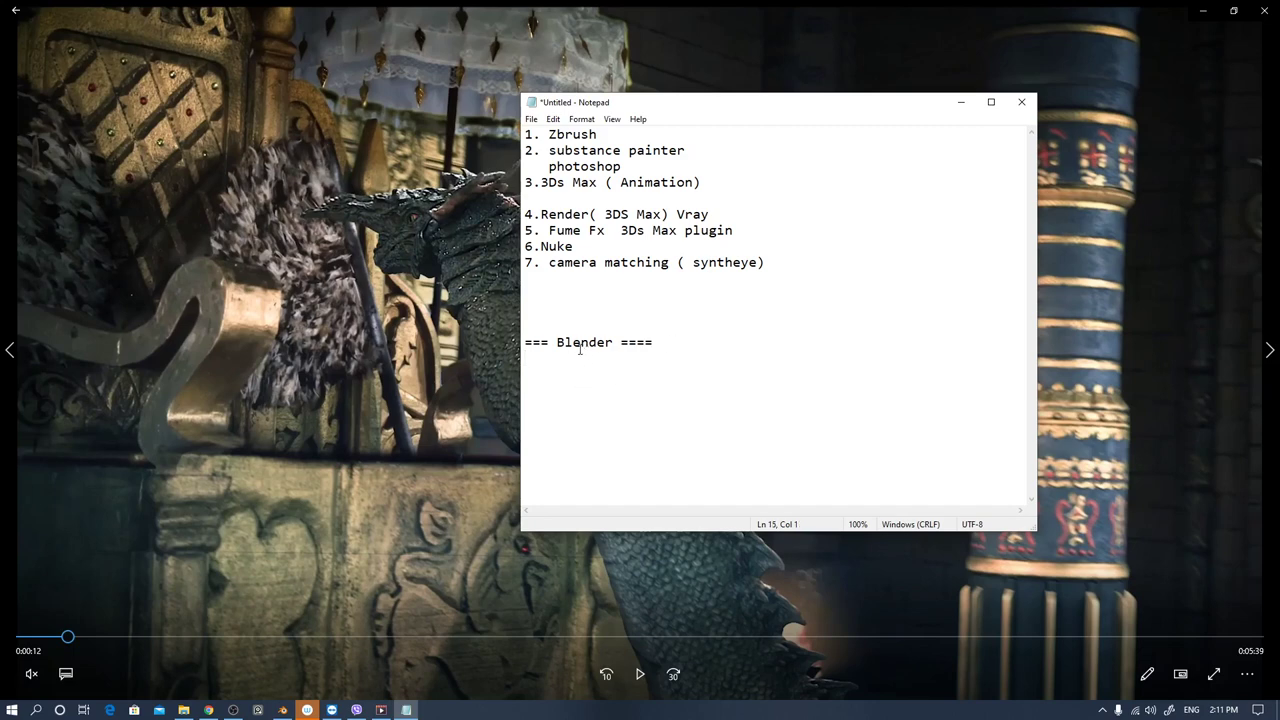
Compare the entire seven-item software list with Blender by highlighting the list and the Blender heading alternately.
{"action": "left_click_drag", "start_coordinate": [554, 347], "coordinate": [616, 345]}
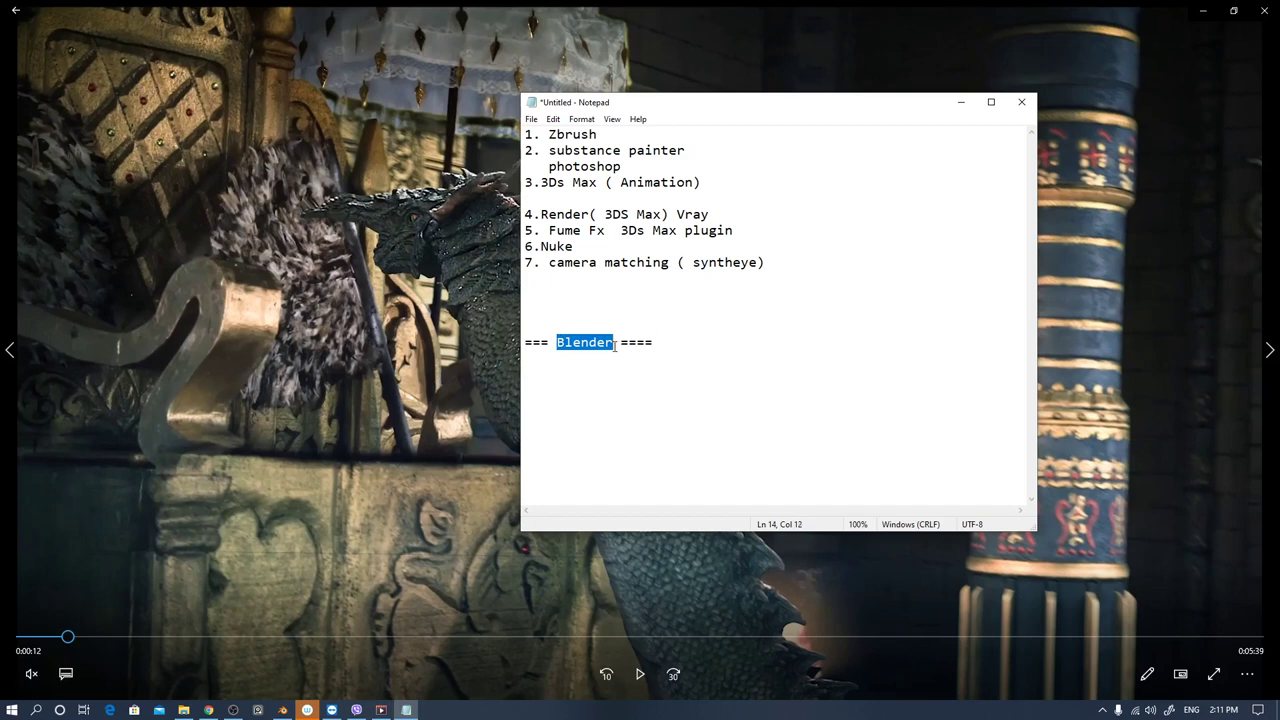
{"action": "left_click", "coordinate": [712, 344]}
{"action": "left_click_drag", "start_coordinate": [556, 345], "coordinate": [615, 344]}
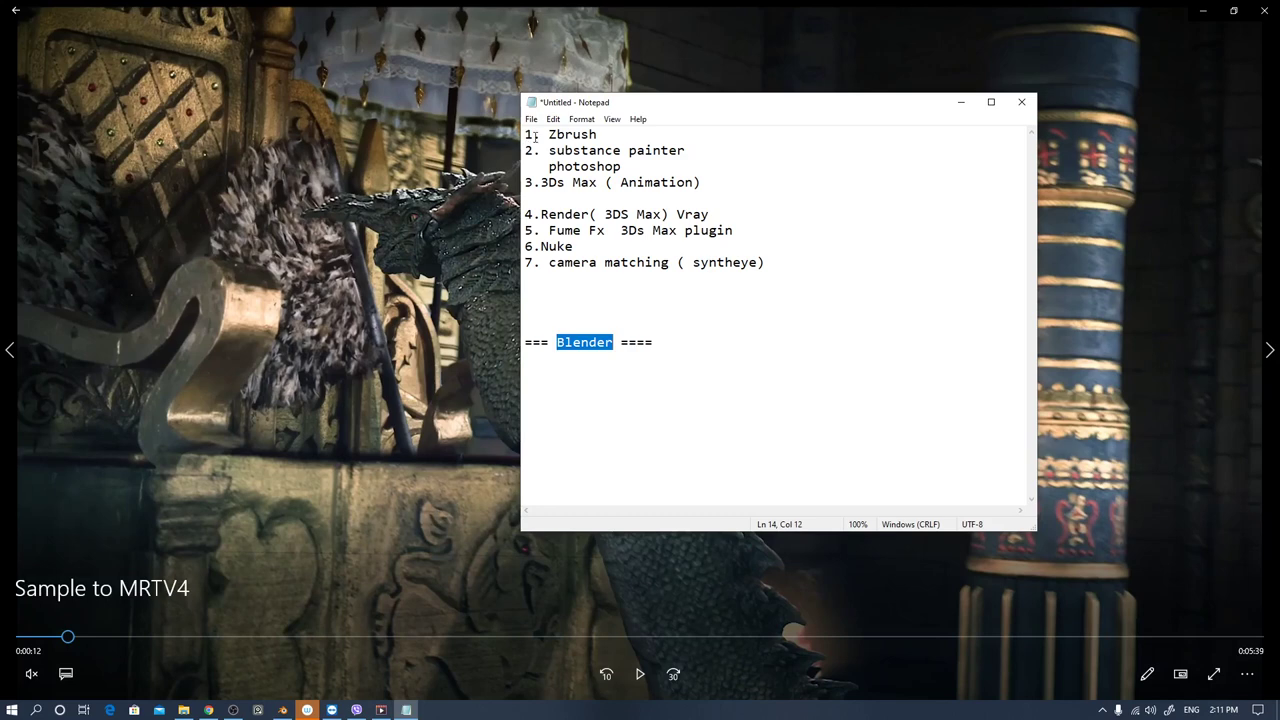
{"action": "left_click_drag", "start_coordinate": [548, 136], "coordinate": [768, 263]}
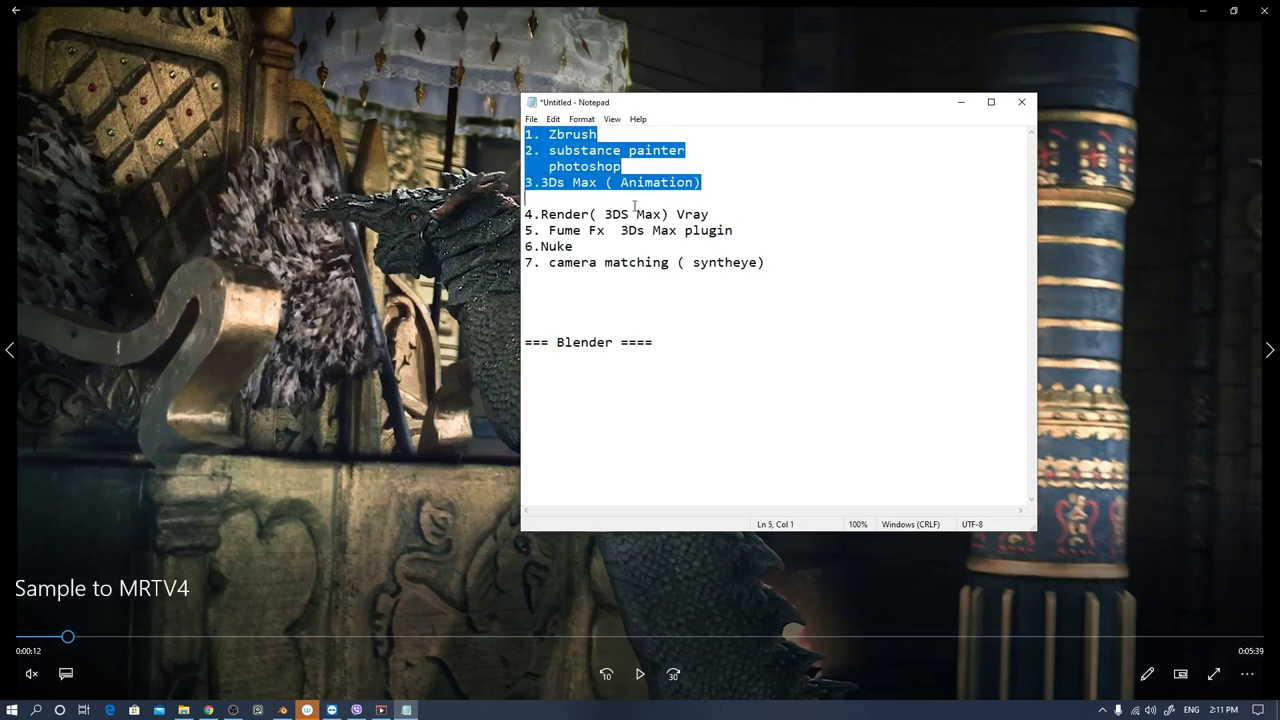
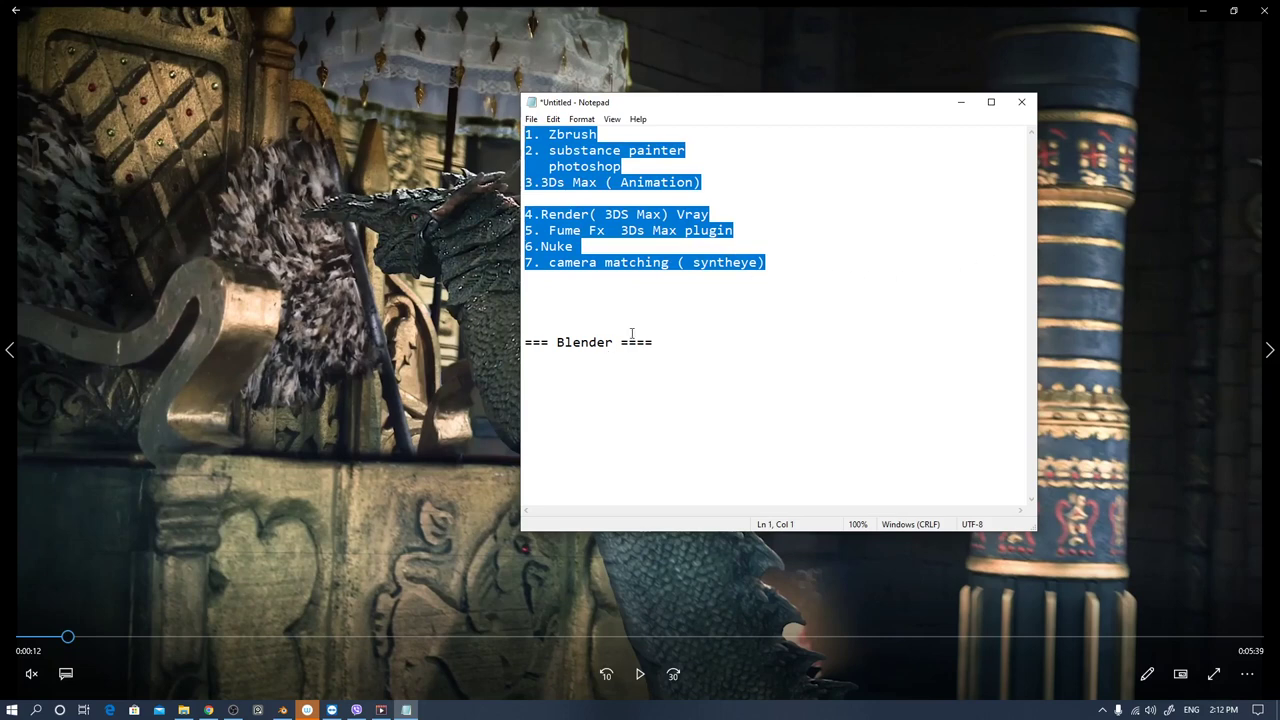
{"action": "left_click", "coordinate": [817, 267]}
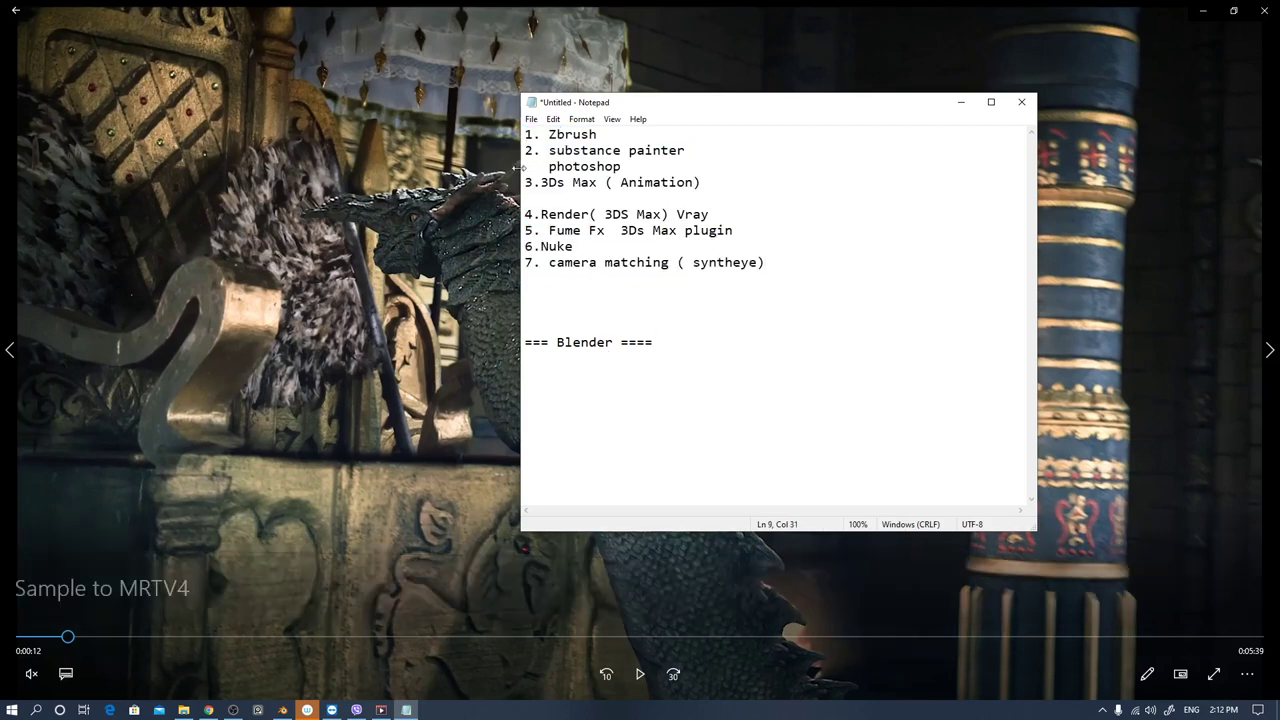
{"action": "left_click_drag", "start_coordinate": [525, 136], "coordinate": [743, 287]}
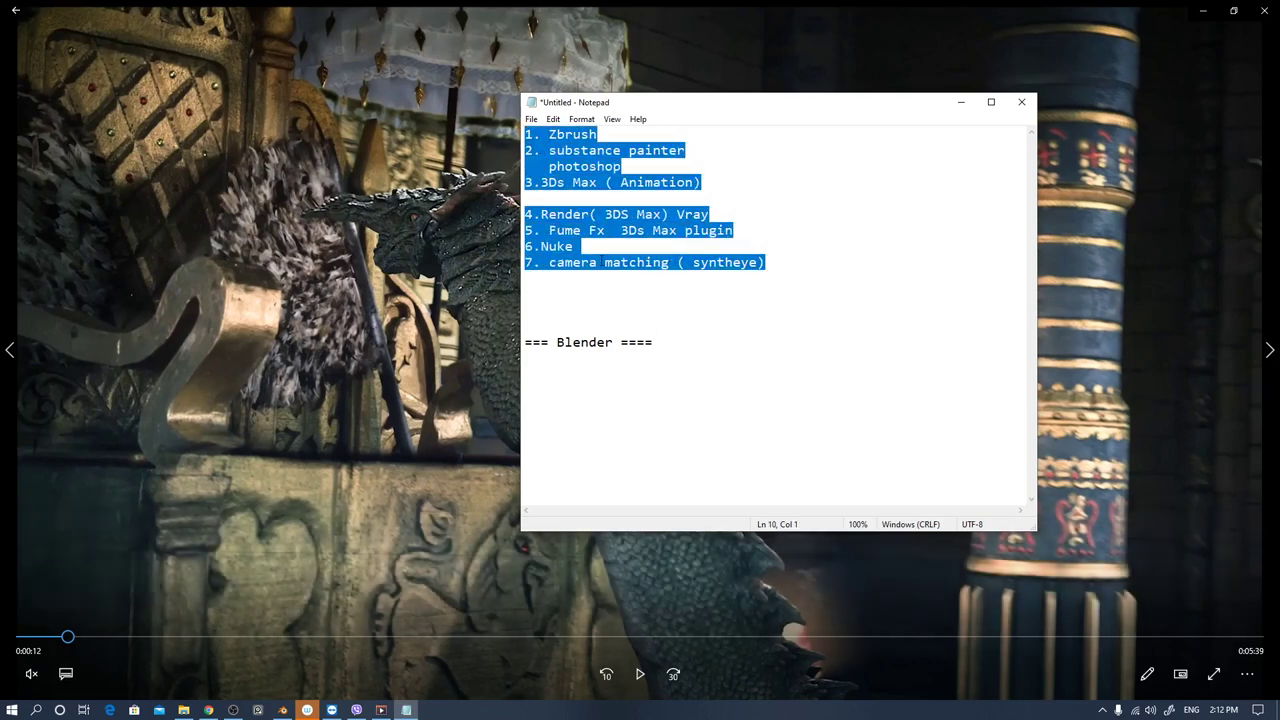
{"action": "left_click", "coordinate": [754, 342]}
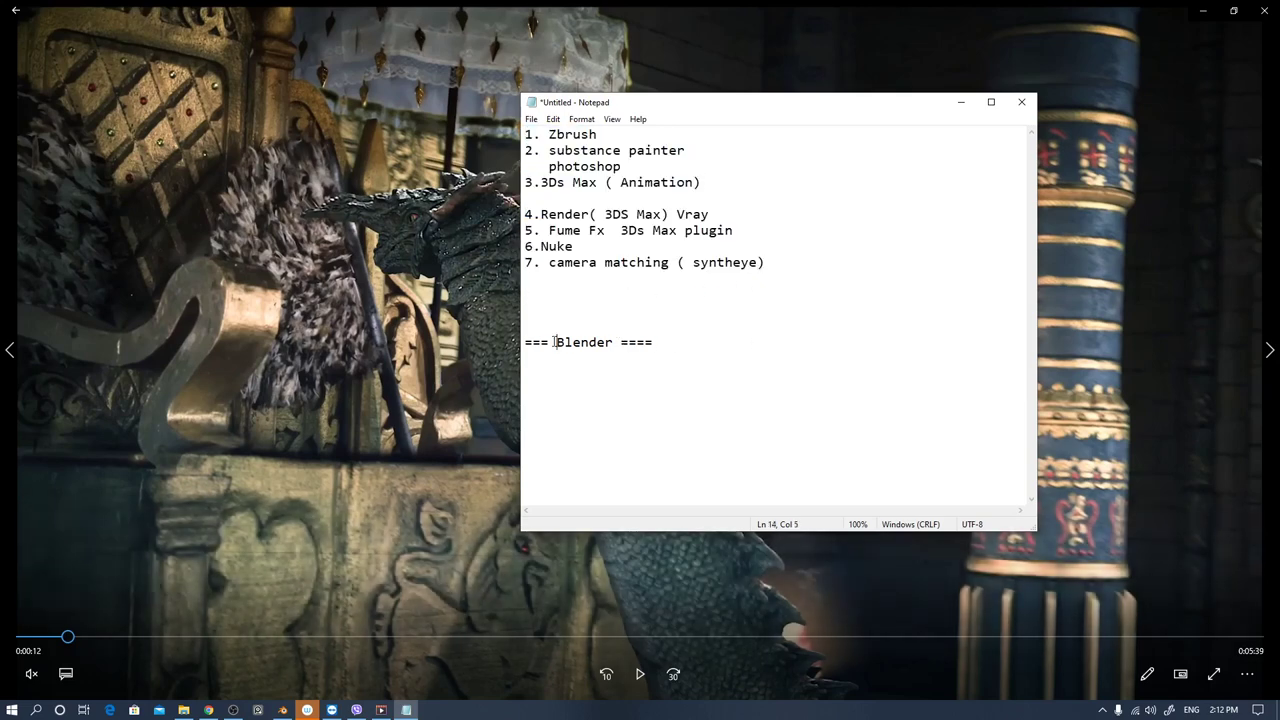
{"action": "left_click_drag", "start_coordinate": [555, 342], "coordinate": [613, 342]}
{"action": "left_click", "coordinate": [661, 342]}
{"action": "left_click_drag", "start_coordinate": [556, 342], "coordinate": [609, 343]}
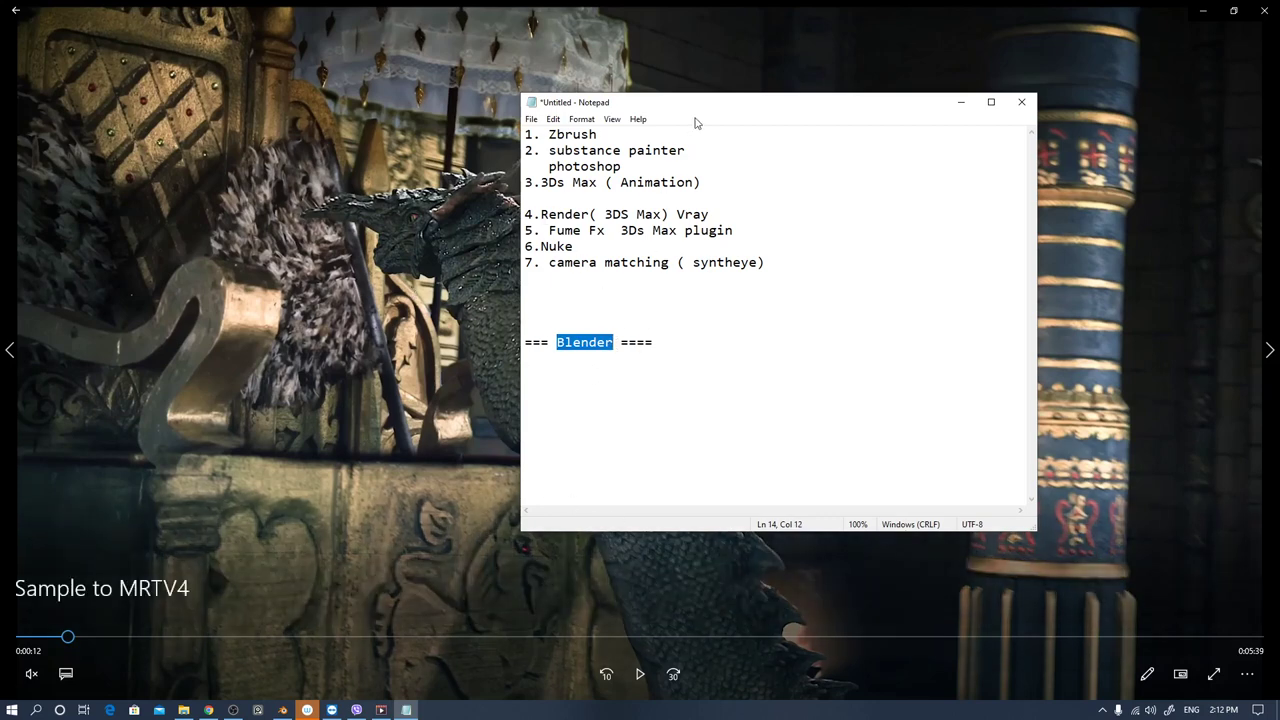
{"action": "left_click_drag", "start_coordinate": [555, 345], "coordinate": [621, 337]}
{"action": "left_click", "coordinate": [602, 352]}
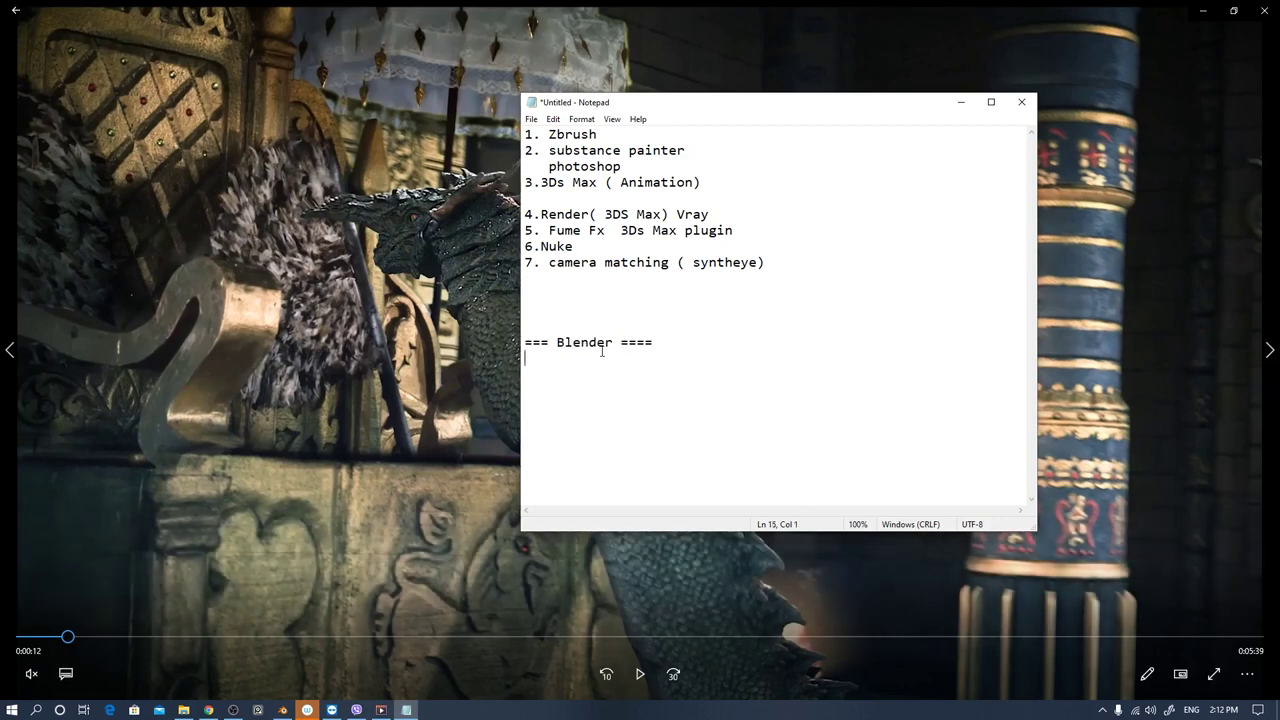
Highlight the list of pipeline programs from Zbrush to syntheye once more, and clear the selection.
{"action": "left_click_drag", "start_coordinate": [549, 133], "coordinate": [757, 283]}
{"action": "left_click", "coordinate": [799, 289]}
Bring the dragon video forward, leave its full-screen view, minimize it, and bring up Blender with the default cube scene.
{"action": "left_click", "coordinate": [342, 413]}
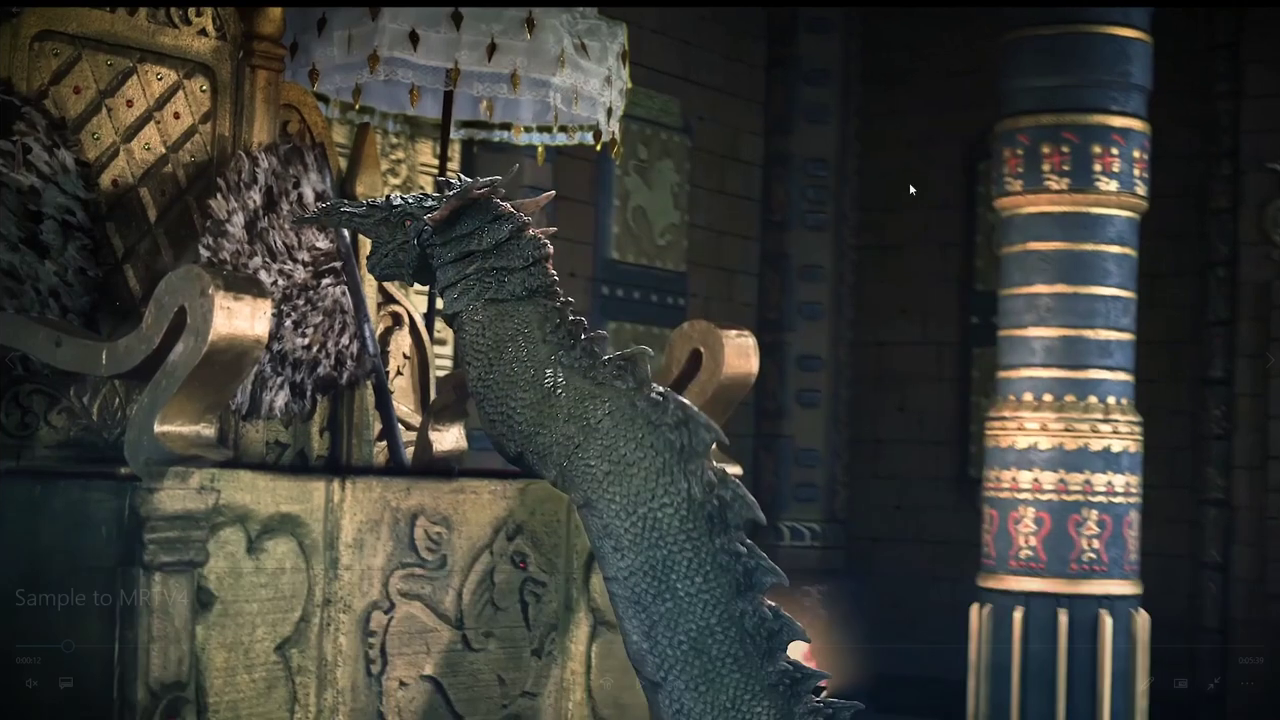
{"action": "left_click", "coordinate": [1058, 106]}
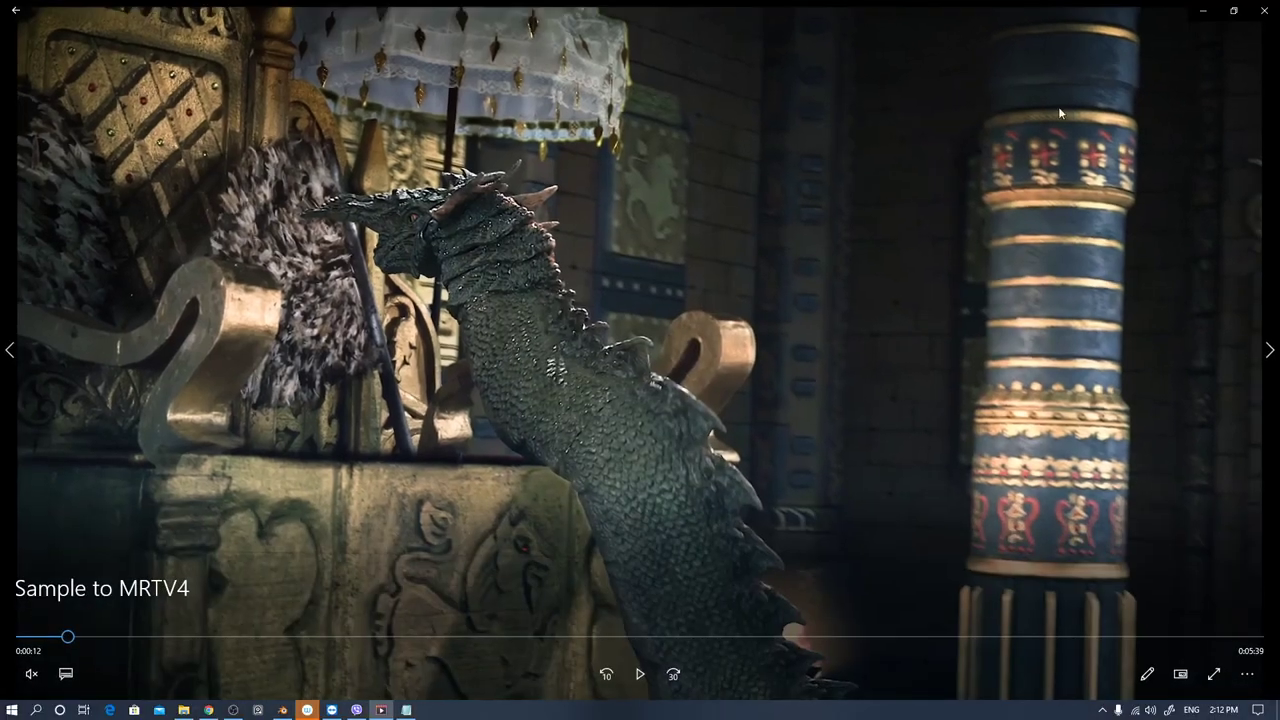
{"action": "left_click", "coordinate": [1202, 12]}
{"action": "left_click", "coordinate": [347, 176]}
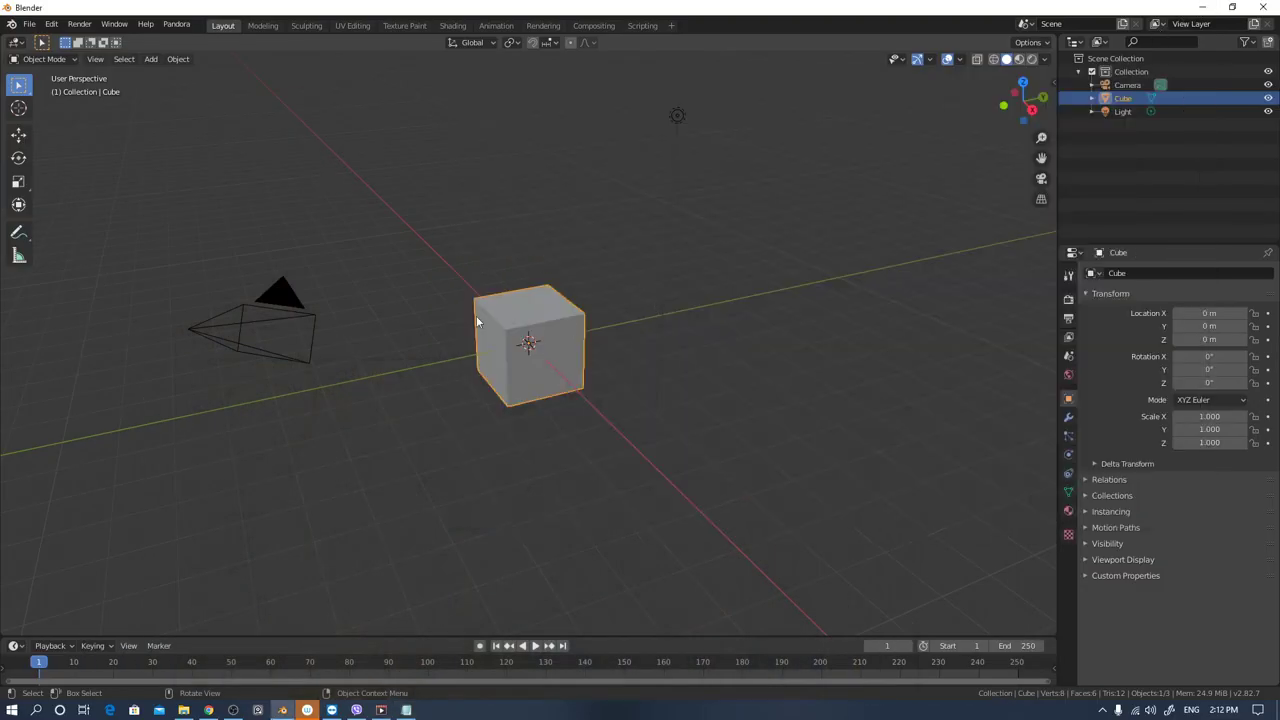
{"action": "left_click", "coordinate": [643, 306]}
{"action": "left_click", "coordinate": [565, 340]}
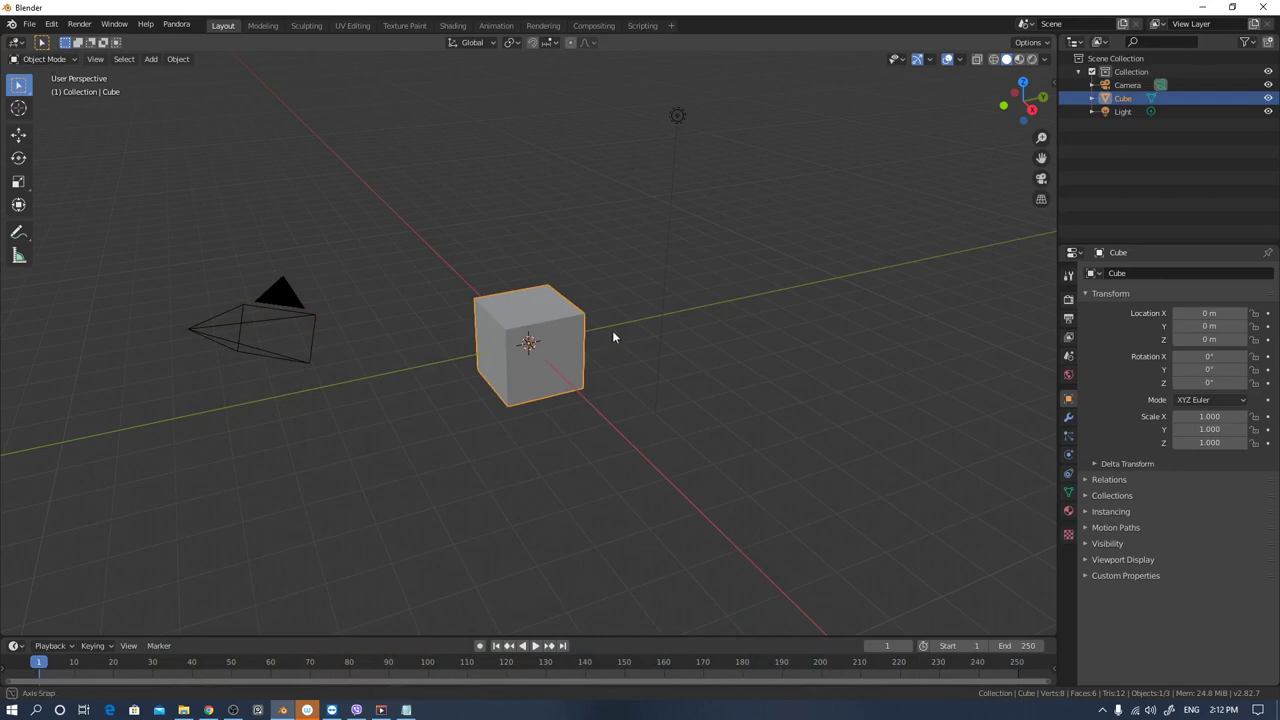
Put the default cube into Sculpt Mode.
{"action": "mouse_move", "coordinate": [612, 332]}
{"action": "middle_mouse_down"}
{"action": "mouse_move", "coordinate": [656, 312]}
{"action": "mouse_move", "coordinate": [611, 316]}
{"action": "middle_mouse_up"}
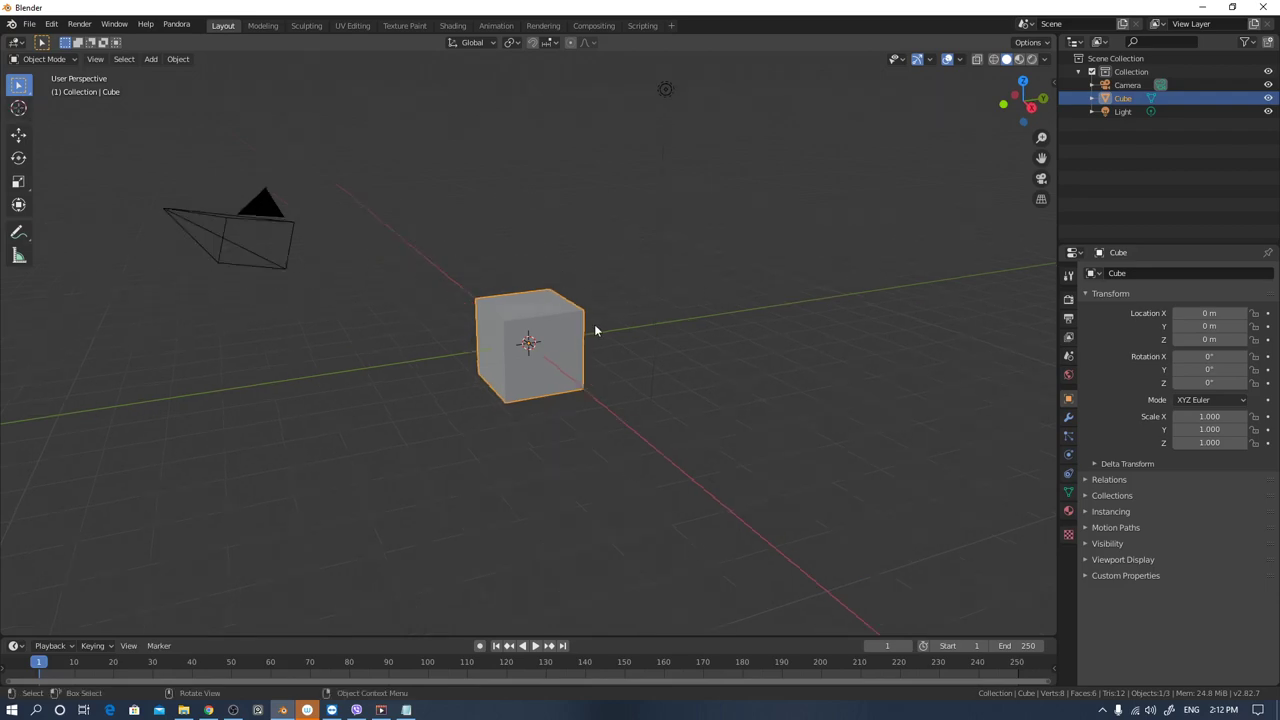
{"action": "scroll", "coordinate": [597, 300], "scroll_direction": "up", "scroll_amount": 2}
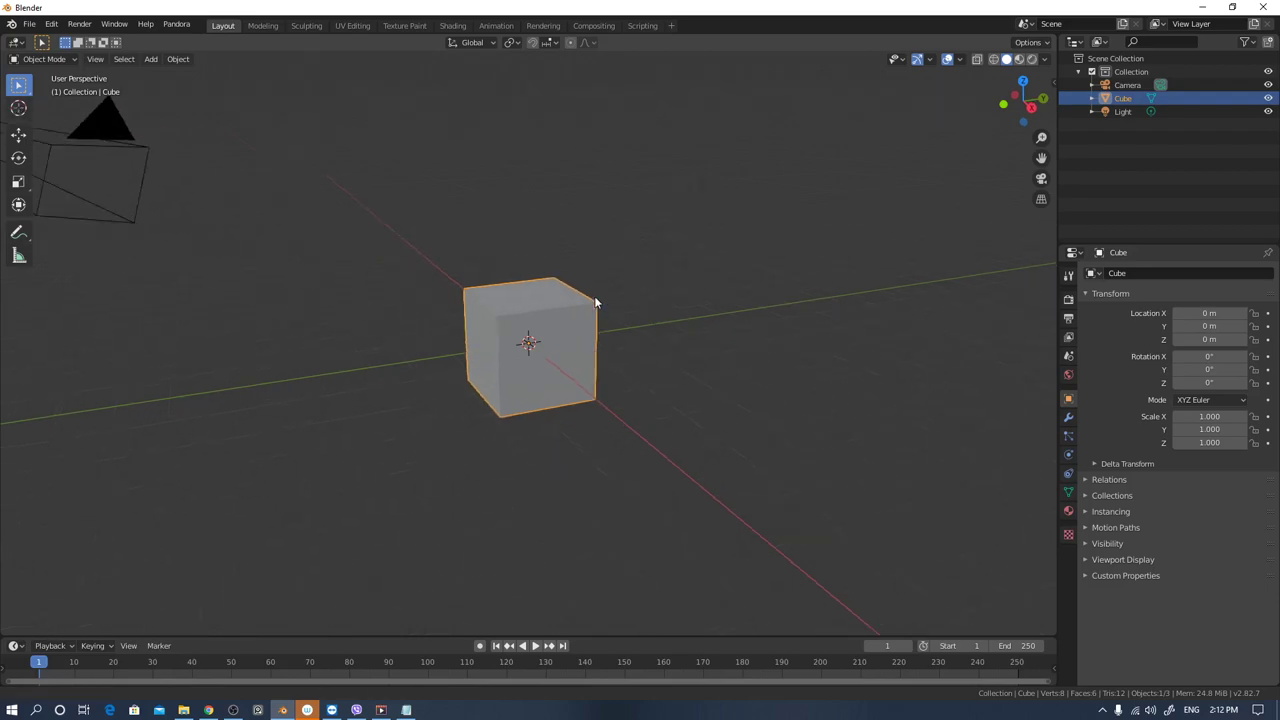
{"action": "left_click", "coordinate": [68, 59]}
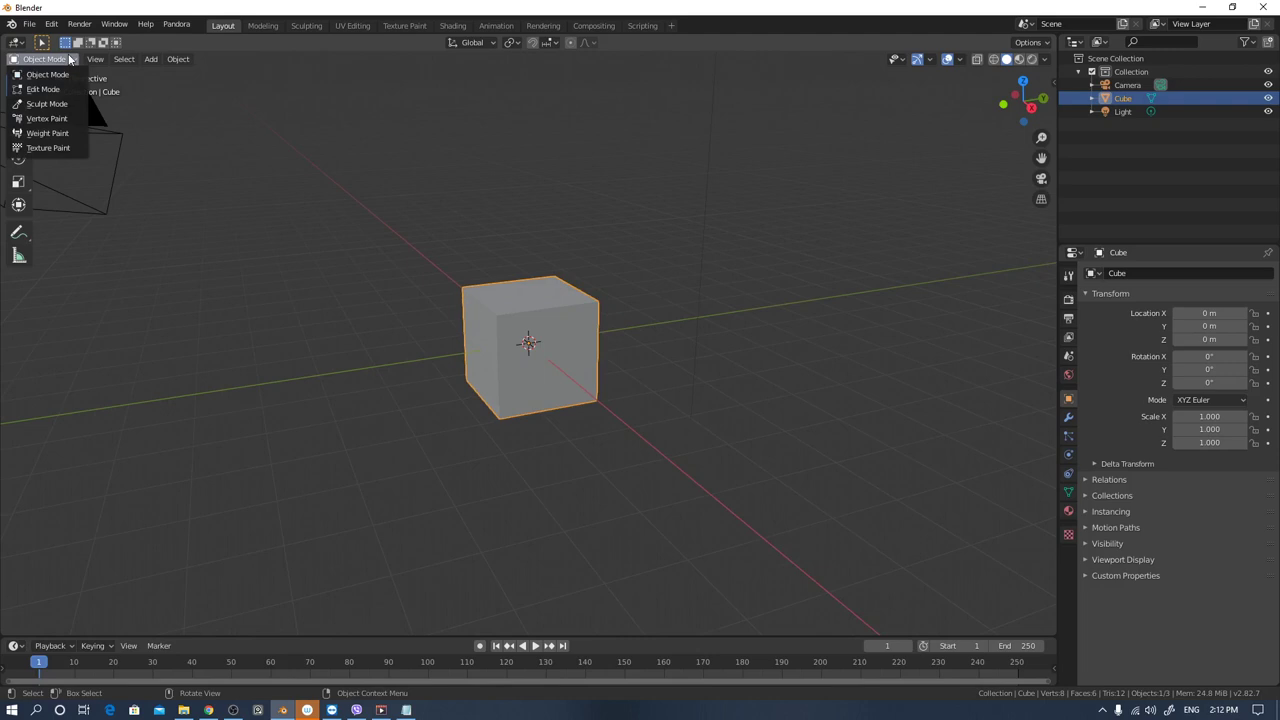
{"action": "left_click", "coordinate": [60, 104]}
{"action": "middle_click_drag", "start_coordinate": [560, 300], "coordinate": [573, 261]}
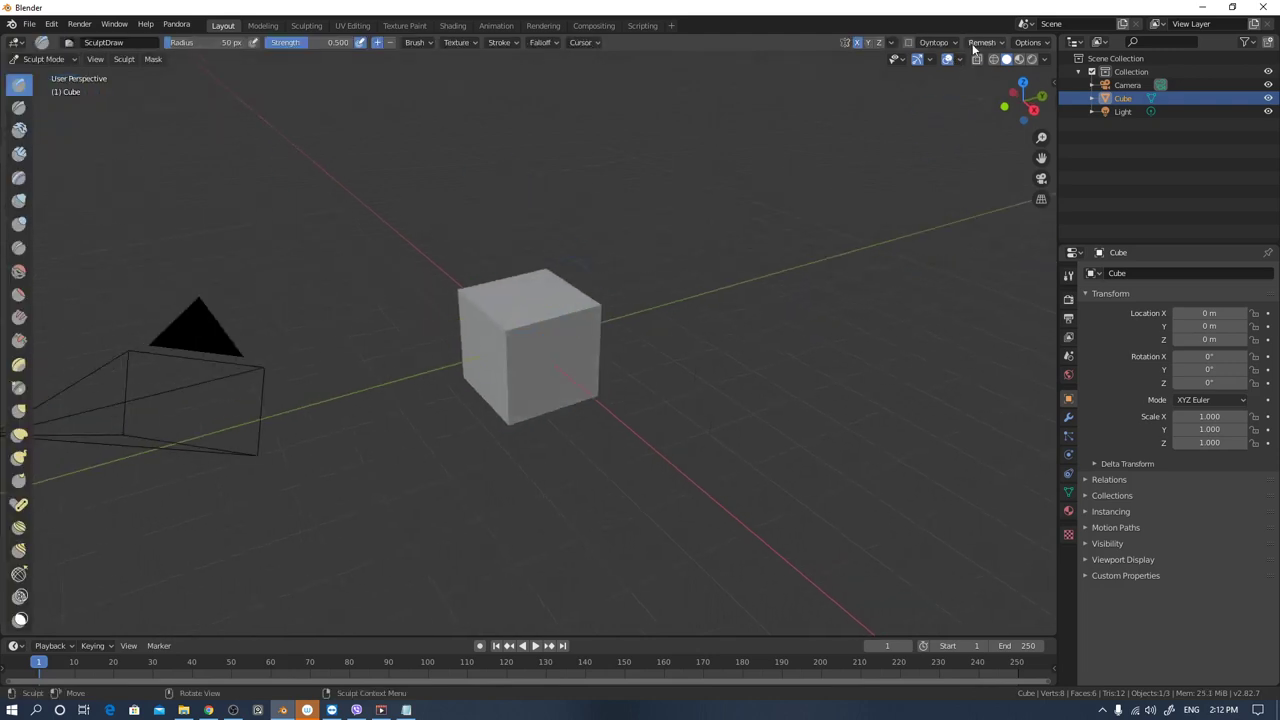
Choose the Clay Strips brush and remesh the cube with a voxel size of 0.1 m.
{"action": "left_click", "coordinate": [19, 155]}
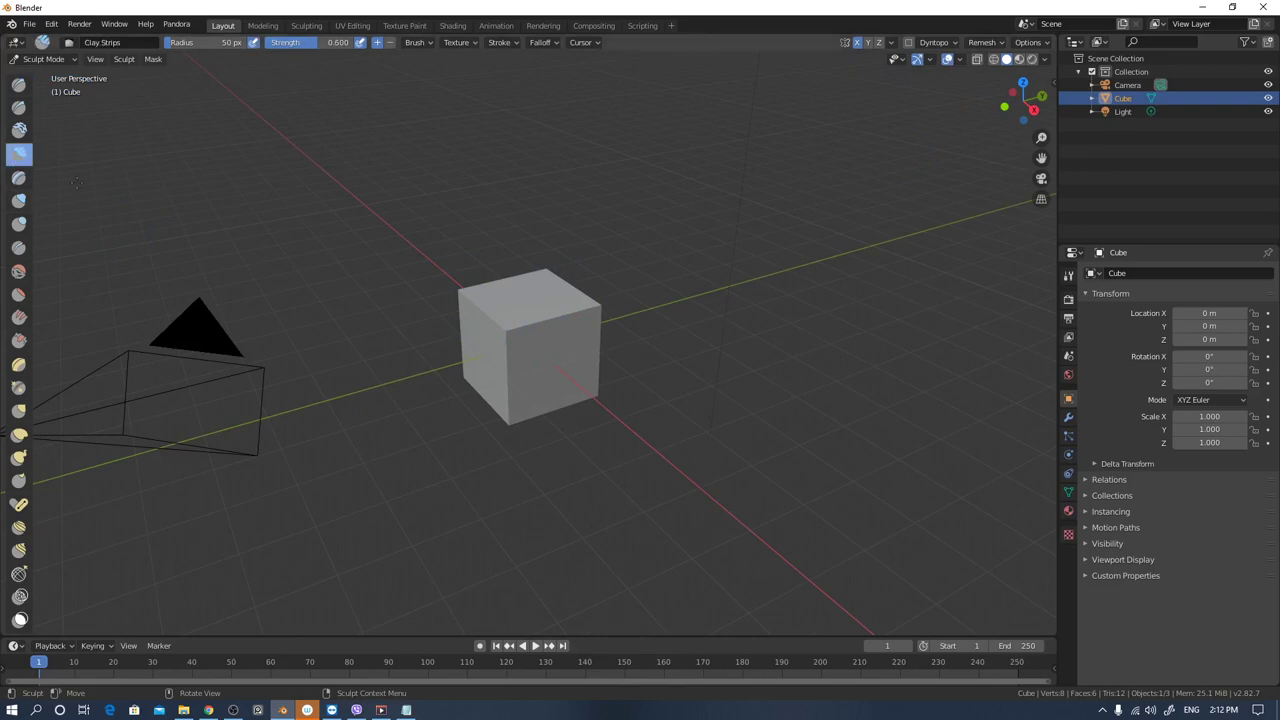
{"action": "left_click", "coordinate": [983, 43]}
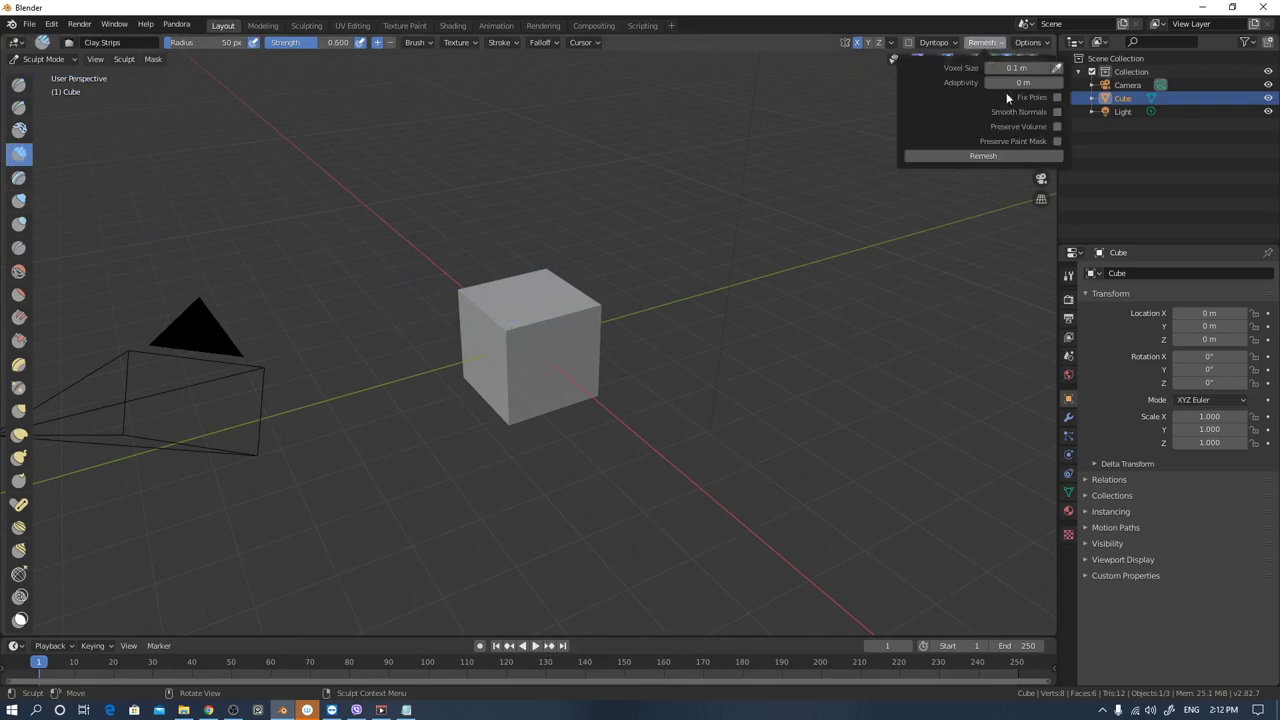
{"action": "left_click", "coordinate": [999, 155]}
Sculpt raised strips over the remeshed cube's sides and top with the Clay Strips brush, using X symmetry.
{"action": "mouse_move", "coordinate": [592, 328]}
{"action": "left_mouse_down"}
{"action": "mouse_move", "coordinate": [562, 356]}
{"action": "mouse_move", "coordinate": [498, 352]}
{"action": "mouse_move", "coordinate": [530, 317]}
{"action": "mouse_move", "coordinate": [559, 354]}
{"action": "mouse_move", "coordinate": [510, 370]}
{"action": "mouse_move", "coordinate": [512, 357]}
{"action": "mouse_move", "coordinate": [565, 340]}
{"action": "mouse_move", "coordinate": [573, 370]}
{"action": "mouse_move", "coordinate": [601, 311]}
{"action": "mouse_move", "coordinate": [539, 388]}
{"action": "mouse_move", "coordinate": [552, 358]}
{"action": "left_mouse_up"}
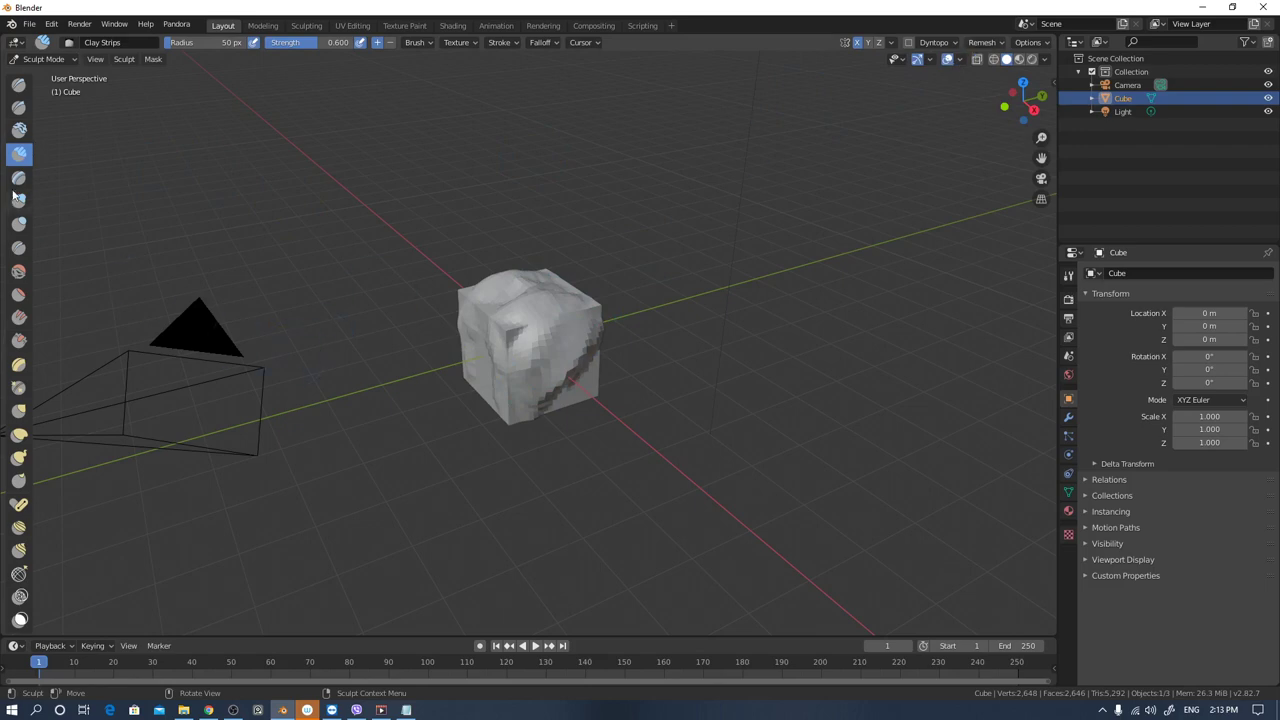
{"action": "left_click", "coordinate": [954, 43]}
{"action": "middle_click_drag", "start_coordinate": [590, 340], "coordinate": [560, 334]}
{"action": "scroll", "coordinate": [569, 337], "scroll_direction": "up", "scroll_amount": 3}
{"action": "mouse_move", "coordinate": [560, 334]}
{"action": "left_mouse_down"}
{"action": "mouse_move", "coordinate": [543, 274]}
{"action": "mouse_move", "coordinate": [575, 390]}
{"action": "left_mouse_up"}
{"action": "middle_click_drag", "start_coordinate": [696, 315], "coordinate": [643, 314]}
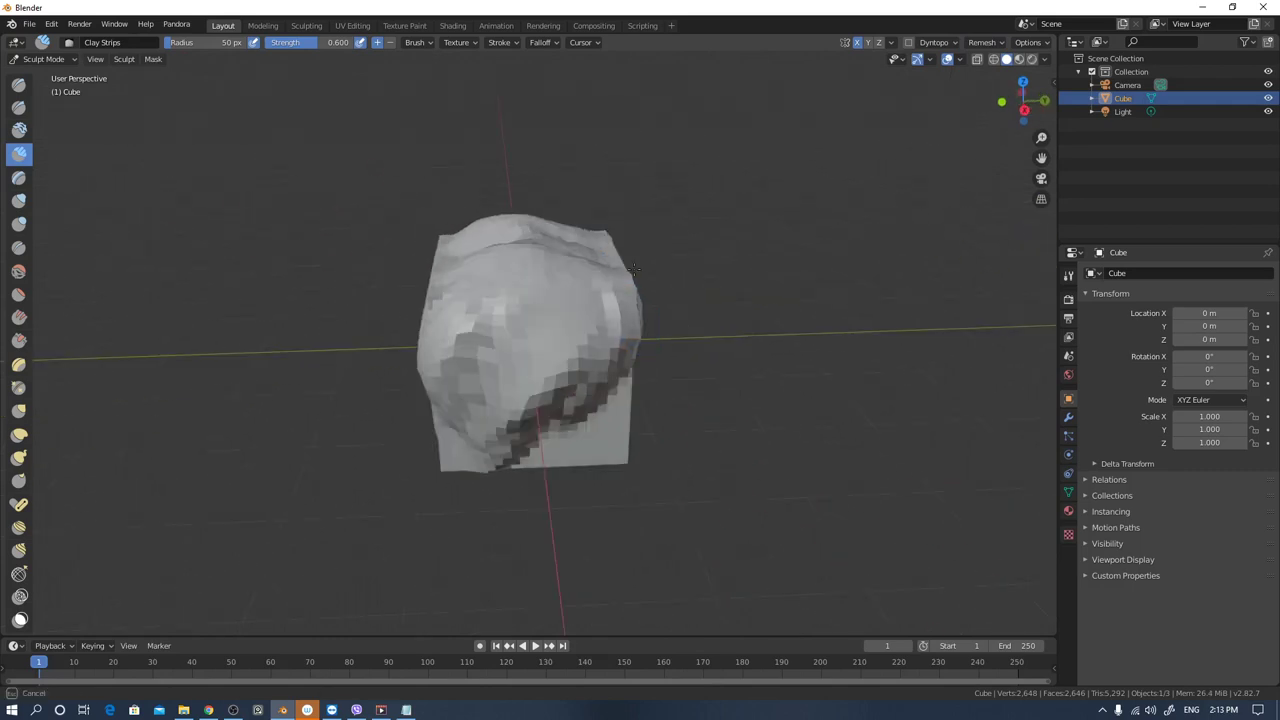
{"action": "middle_click_drag", "start_coordinate": [737, 286], "coordinate": [633, 316]}
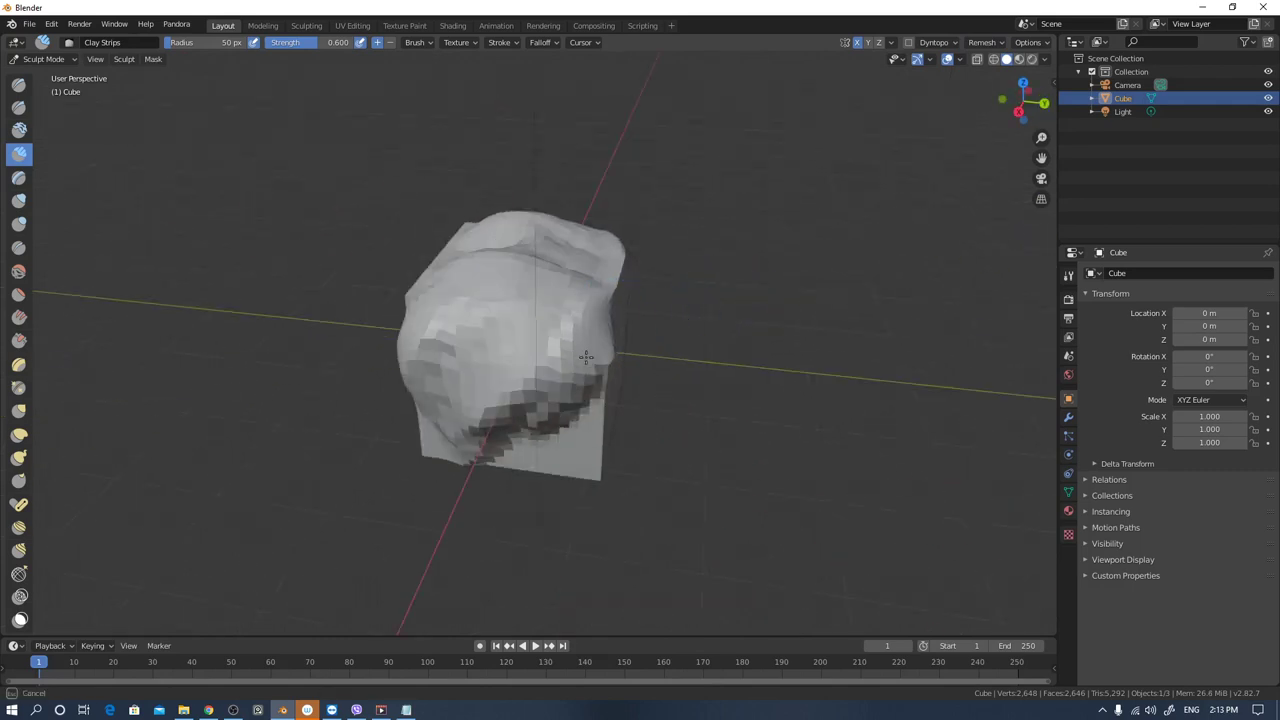
{"action": "mouse_move", "coordinate": [560, 338]}
{"action": "middle_mouse_down"}
{"action": "mouse_move", "coordinate": [757, 286]}
{"action": "mouse_move", "coordinate": [816, 310]}
{"action": "mouse_move", "coordinate": [609, 366]}
{"action": "middle_mouse_up"}
Carve symmetrical recesses into the sculpted form with inverted Clay Strips strokes, and undo the last stroke.
{"action": "mouse_move", "coordinate": [609, 366]}
{"action": "left_mouse_down", "text": "ctrl"}
{"action": "mouse_move", "coordinate": [586, 329]}
{"action": "mouse_move", "coordinate": [779, 293]}
{"action": "left_mouse_up", "text": "ctrl"}
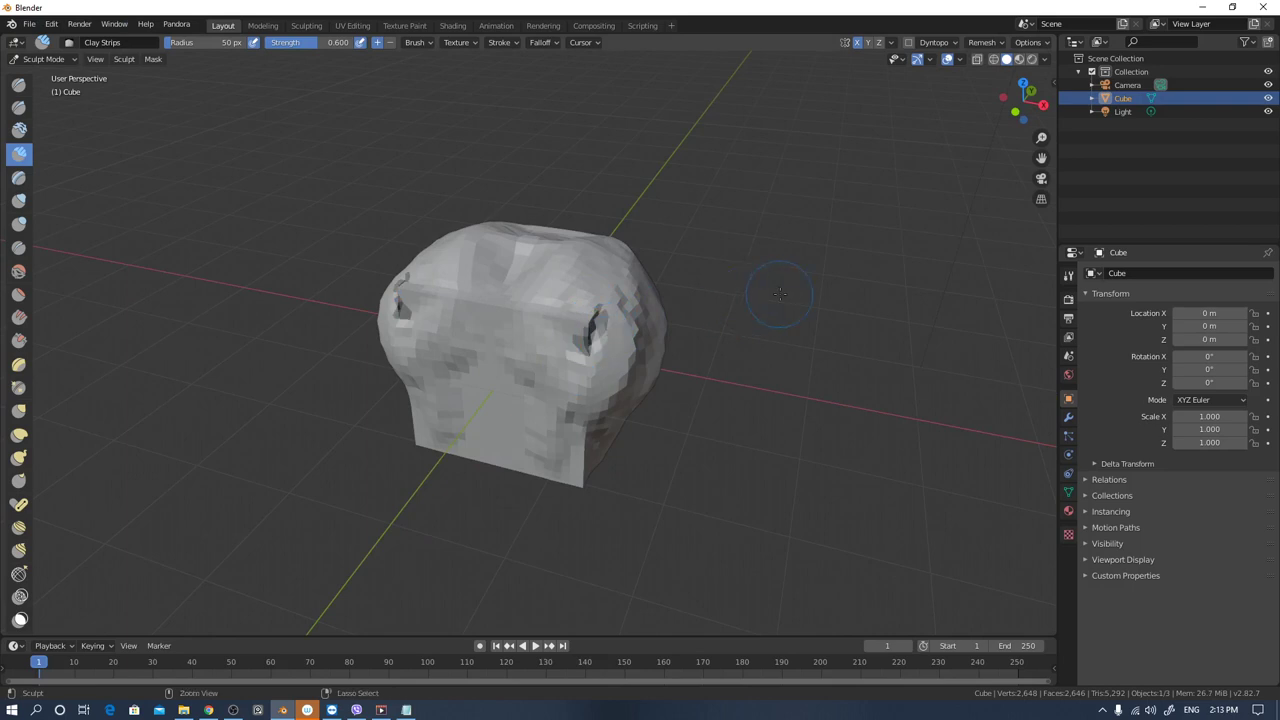
{"action": "left_click_drag", "start_coordinate": [640, 328], "coordinate": [600, 322], "text": "ctrl"}
{"action": "key", "text": "ctrl+z"}
Rework the front surface of the sculpted form and build up raised strips across its upper part.
{"action": "mouse_move", "coordinate": [605, 335]}
{"action": "left_mouse_down"}
{"action": "mouse_move", "coordinate": [555, 323]}
{"action": "mouse_move", "coordinate": [571, 334]}
{"action": "mouse_move", "coordinate": [586, 320]}
{"action": "mouse_move", "coordinate": [562, 428]}
{"action": "mouse_move", "coordinate": [551, 297]}
{"action": "mouse_move", "coordinate": [610, 380]}
{"action": "mouse_move", "coordinate": [598, 420]}
{"action": "mouse_move", "coordinate": [572, 341]}
{"action": "left_mouse_up"}
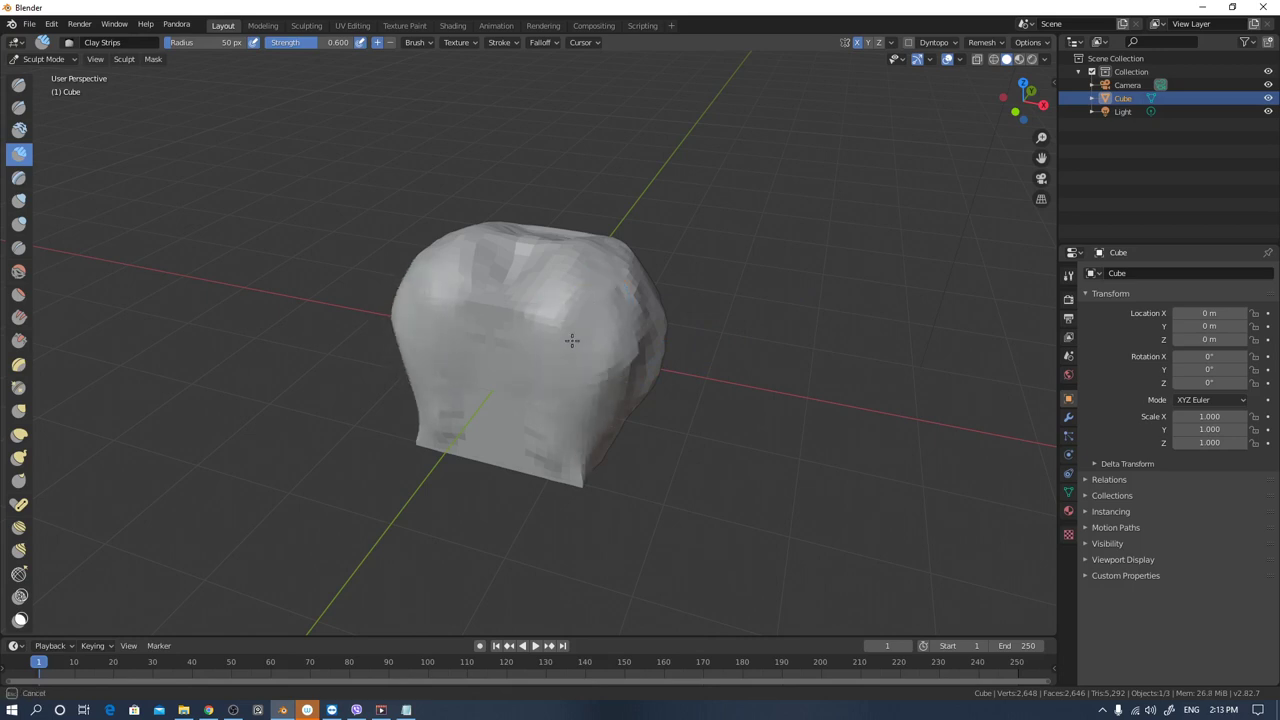
{"action": "mouse_move", "coordinate": [560, 320]}
{"action": "middle_mouse_down"}
{"action": "mouse_move", "coordinate": [589, 388]}
{"action": "mouse_move", "coordinate": [617, 306]}
{"action": "mouse_move", "coordinate": [539, 308]}
{"action": "mouse_move", "coordinate": [560, 262]}
{"action": "middle_mouse_up"}
{"action": "mouse_move", "coordinate": [560, 262]}
{"action": "left_mouse_down"}
{"action": "mouse_move", "coordinate": [583, 283]}
{"action": "mouse_move", "coordinate": [491, 334]}
{"action": "left_mouse_up"}
{"action": "left_click_drag", "start_coordinate": [470, 265], "coordinate": [505, 345]}
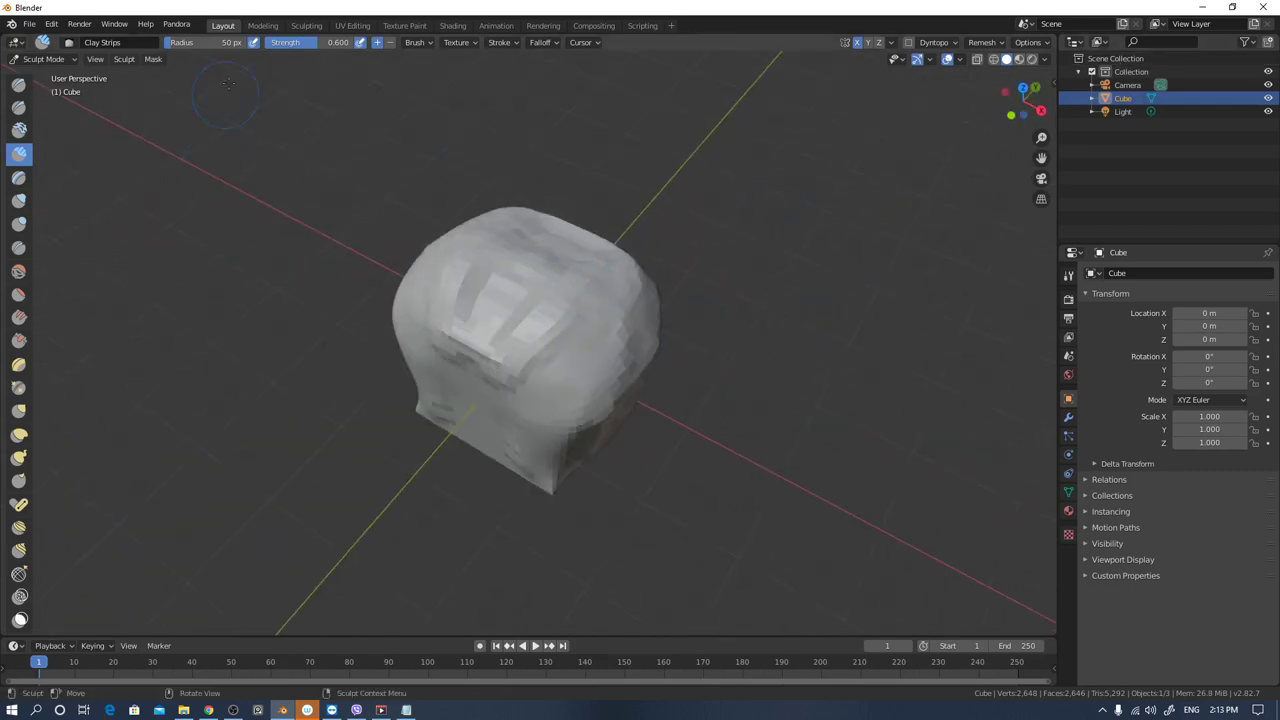
Switch the sculpted cube to Texture Paint mode and try a stroke on it with the TexDraw brush.
{"action": "left_click", "coordinate": [45, 59]}
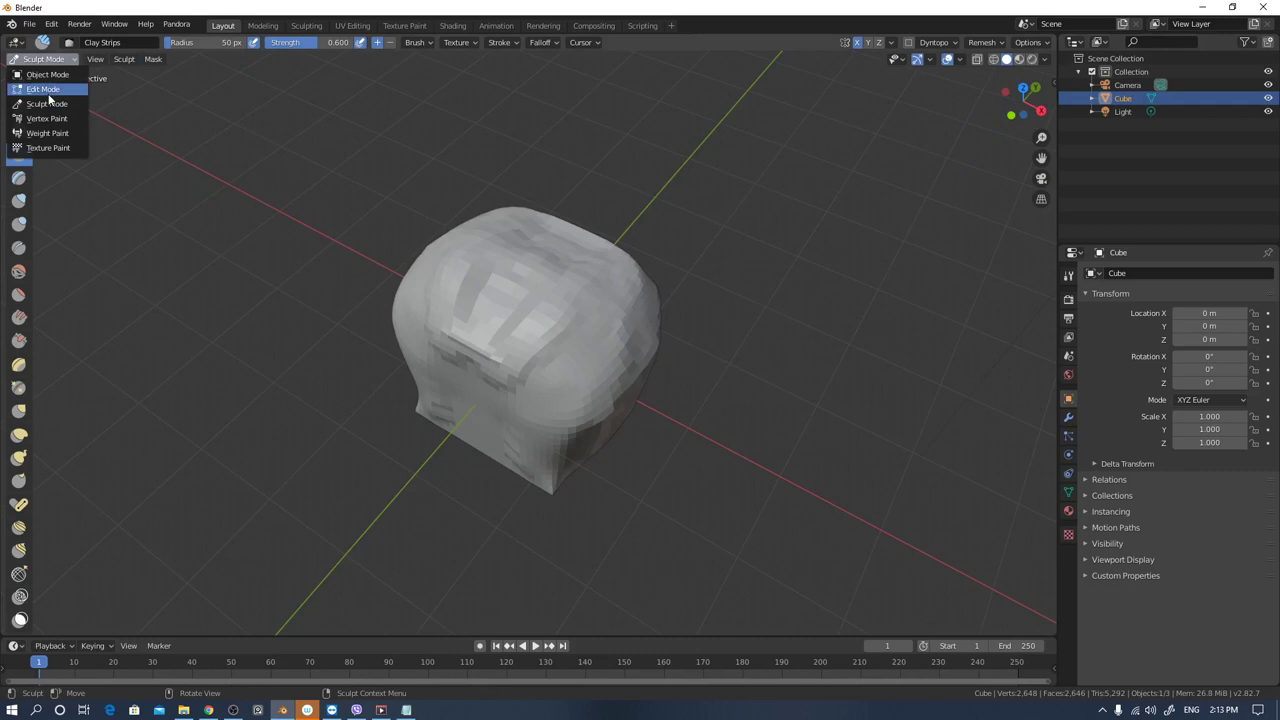
{"action": "left_click", "coordinate": [48, 150]}
{"action": "middle_click_drag", "start_coordinate": [666, 294], "coordinate": [638, 302]}
{"action": "middle_click_drag", "start_coordinate": [544, 321], "coordinate": [532, 313]}
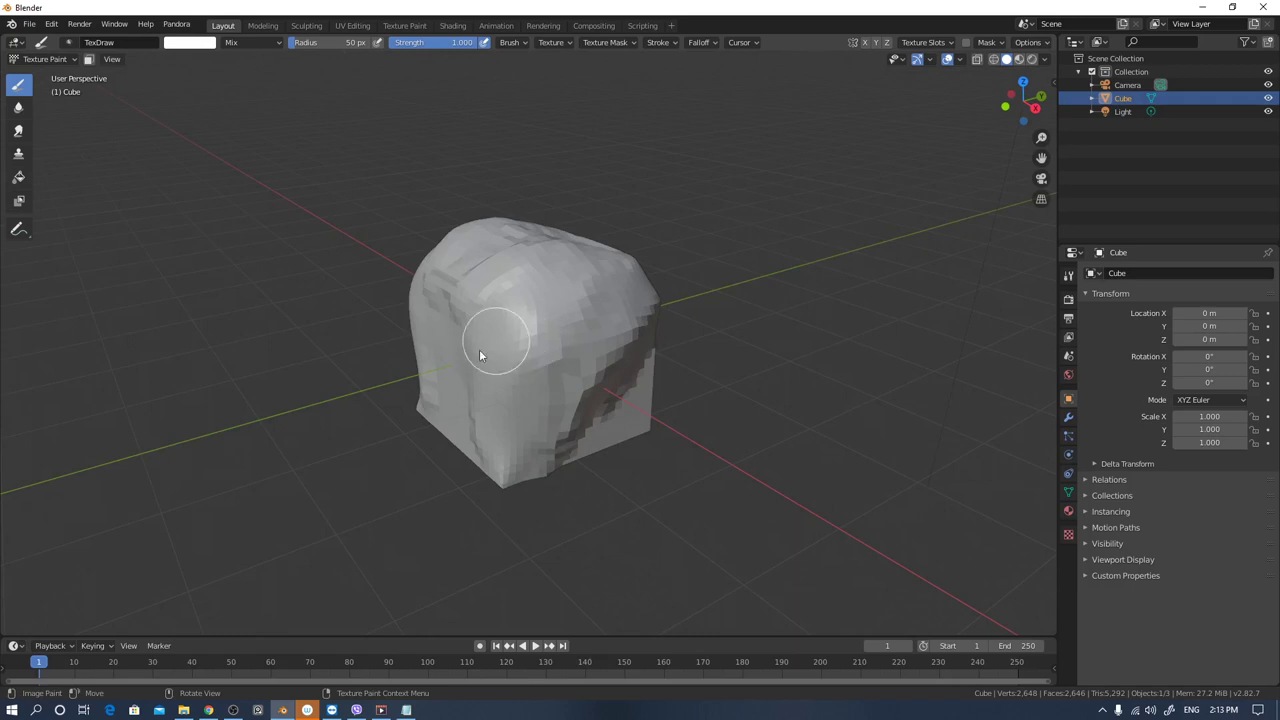
{"action": "left_click_drag", "start_coordinate": [557, 329], "coordinate": [709, 314]}
{"action": "middle_click_drag", "start_coordinate": [709, 314], "coordinate": [837, 279]}
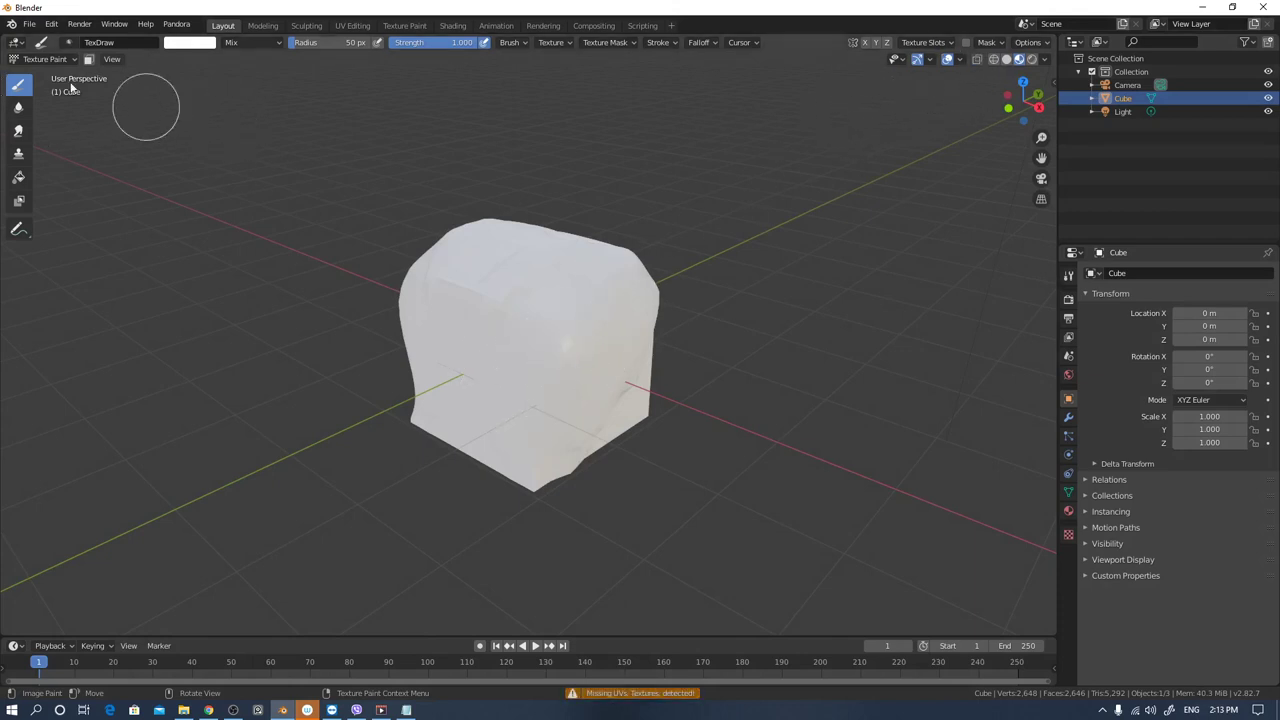
Look through the UV Editing, Sculpting and Compositing workspaces.
{"action": "left_click", "coordinate": [44, 60]}
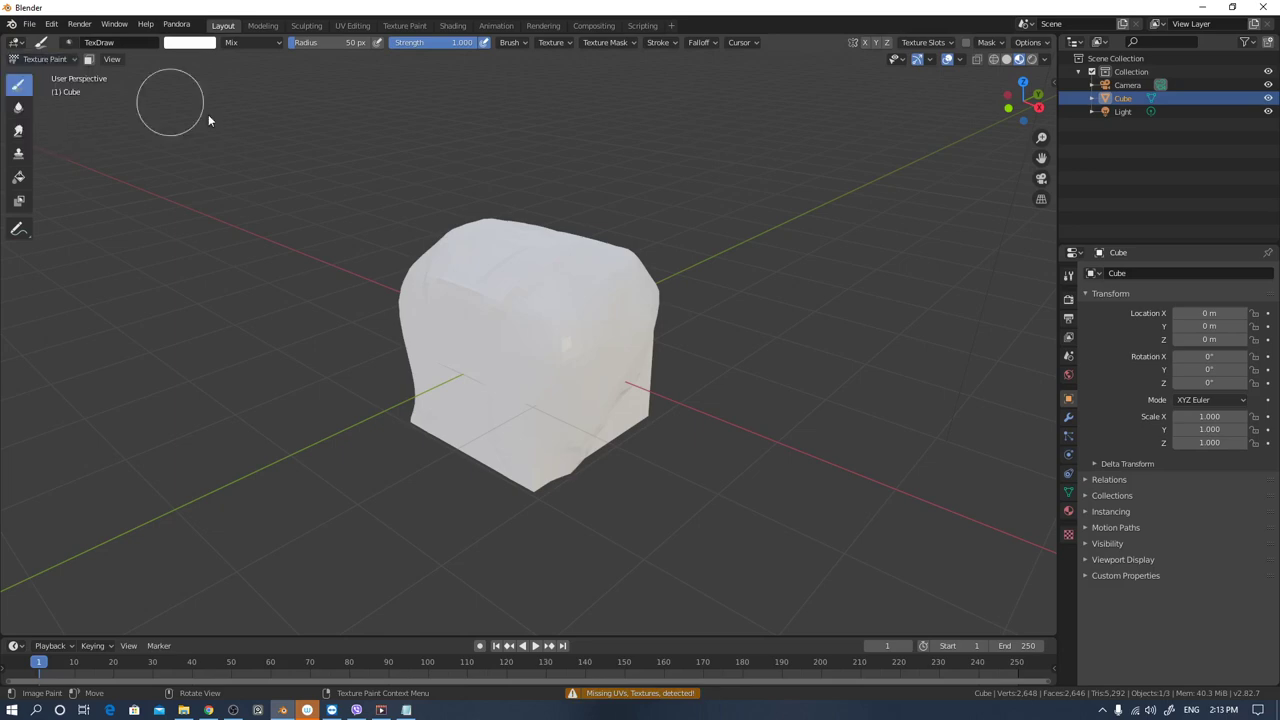
{"action": "left_click", "coordinate": [358, 27]}
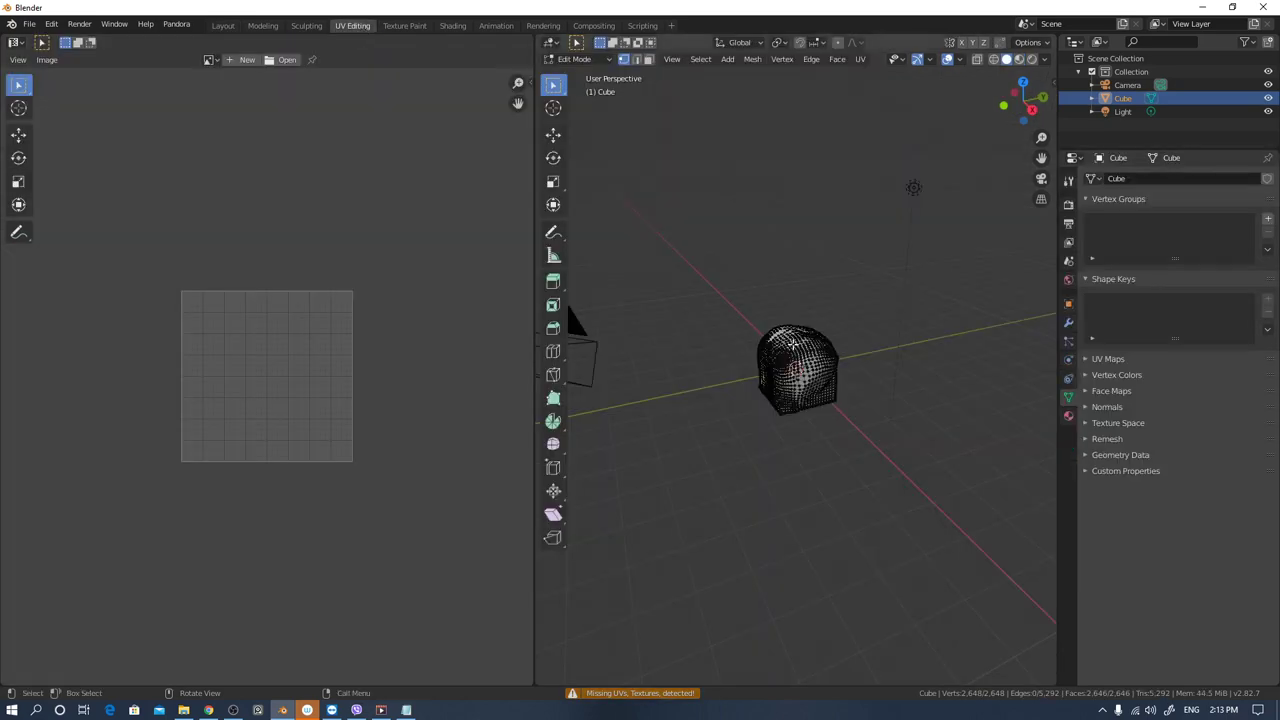
{"action": "left_click", "coordinate": [303, 27]}
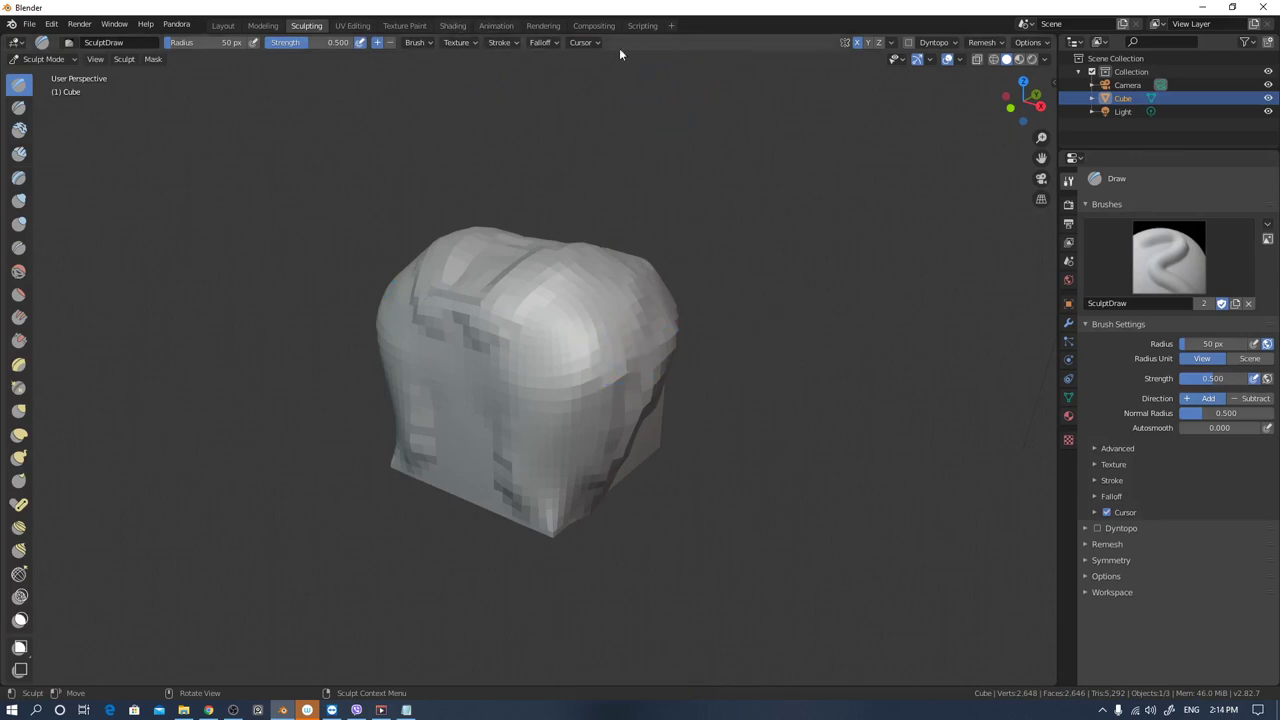
{"action": "left_click", "coordinate": [594, 26]}
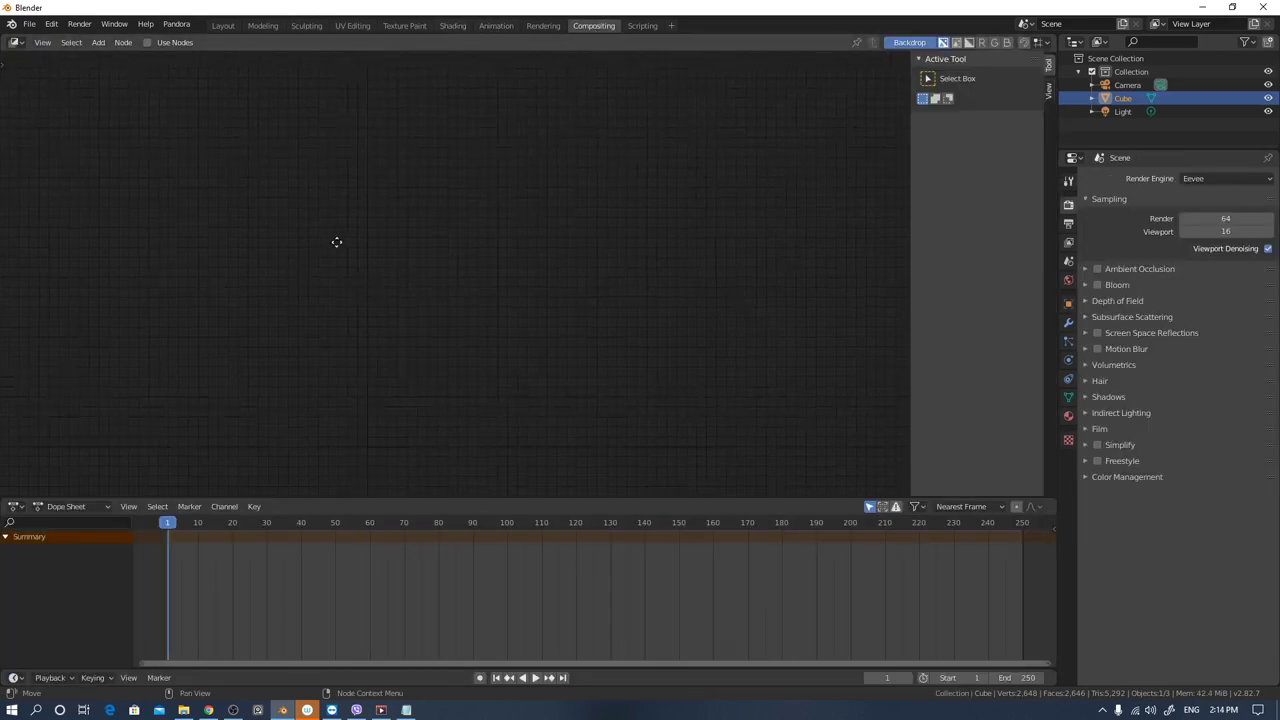
{"action": "middle_click_drag", "start_coordinate": [337, 242], "coordinate": [564, 155]}
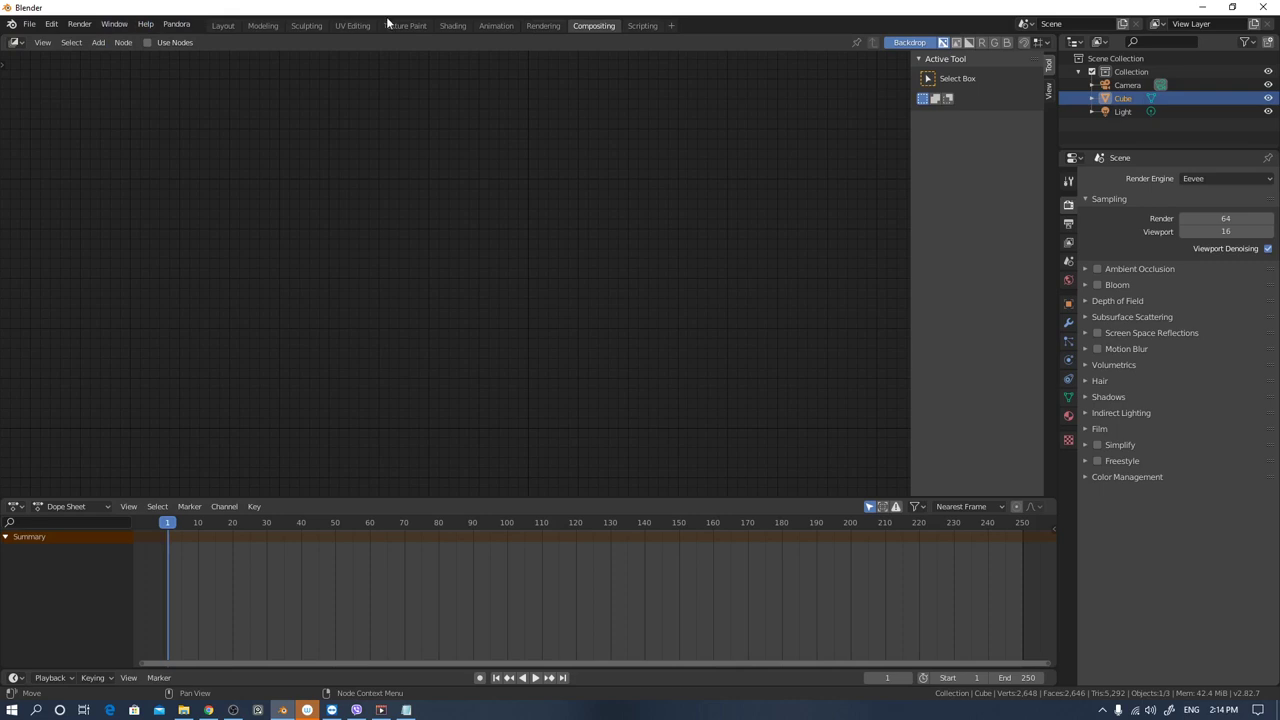
Return to the Layout workspace and inspect the sculpted cube from several angles.
{"action": "left_click", "coordinate": [213, 31]}
{"action": "middle_click_drag", "start_coordinate": [623, 271], "coordinate": [606, 346]}
{"action": "scroll", "coordinate": [689, 369], "scroll_direction": "up", "scroll_amount": 2}
{"action": "scroll", "coordinate": [689, 369], "scroll_direction": "down", "scroll_amount": 2}
{"action": "left_click", "coordinate": [753, 368]}
{"action": "left_click", "coordinate": [609, 369]}
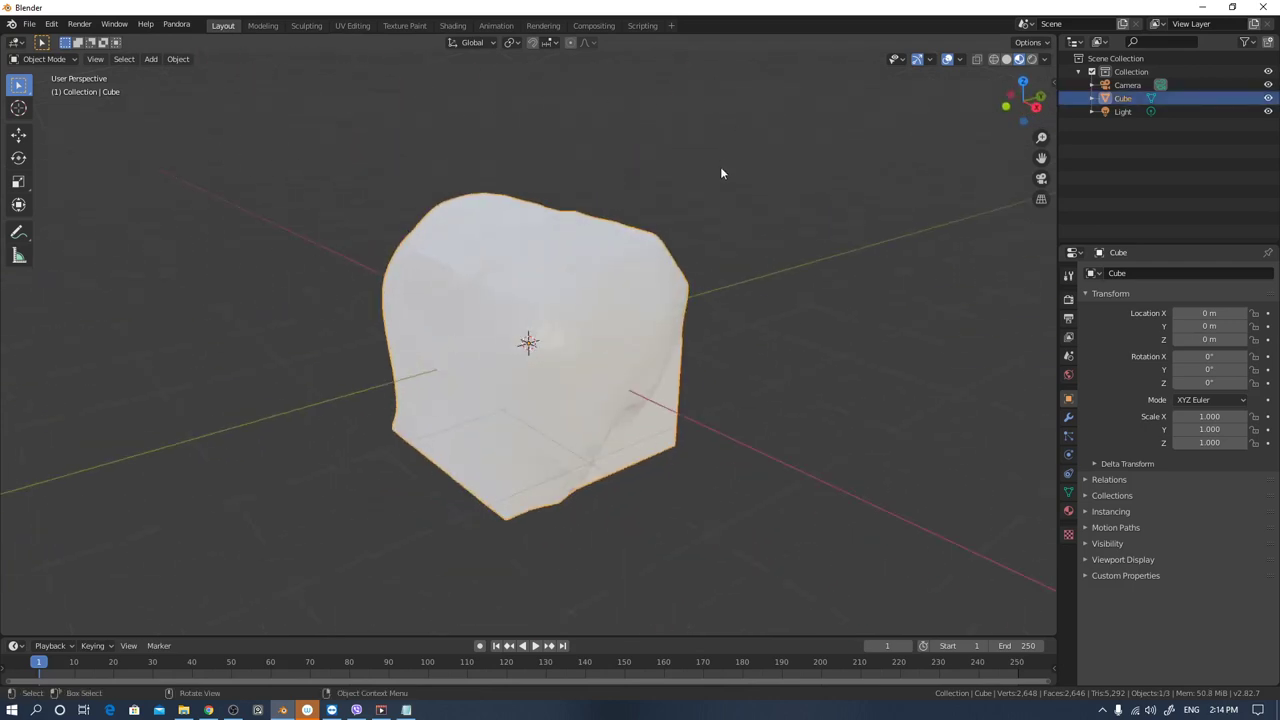
{"action": "middle_click_drag", "start_coordinate": [751, 371], "coordinate": [663, 463]}
Switch to Notepad and compare the camera matching ( syntheye) and Fume Fx entries with Blender by highlighting them in turn.
{"action": "key", "text": "alt+Tab"}
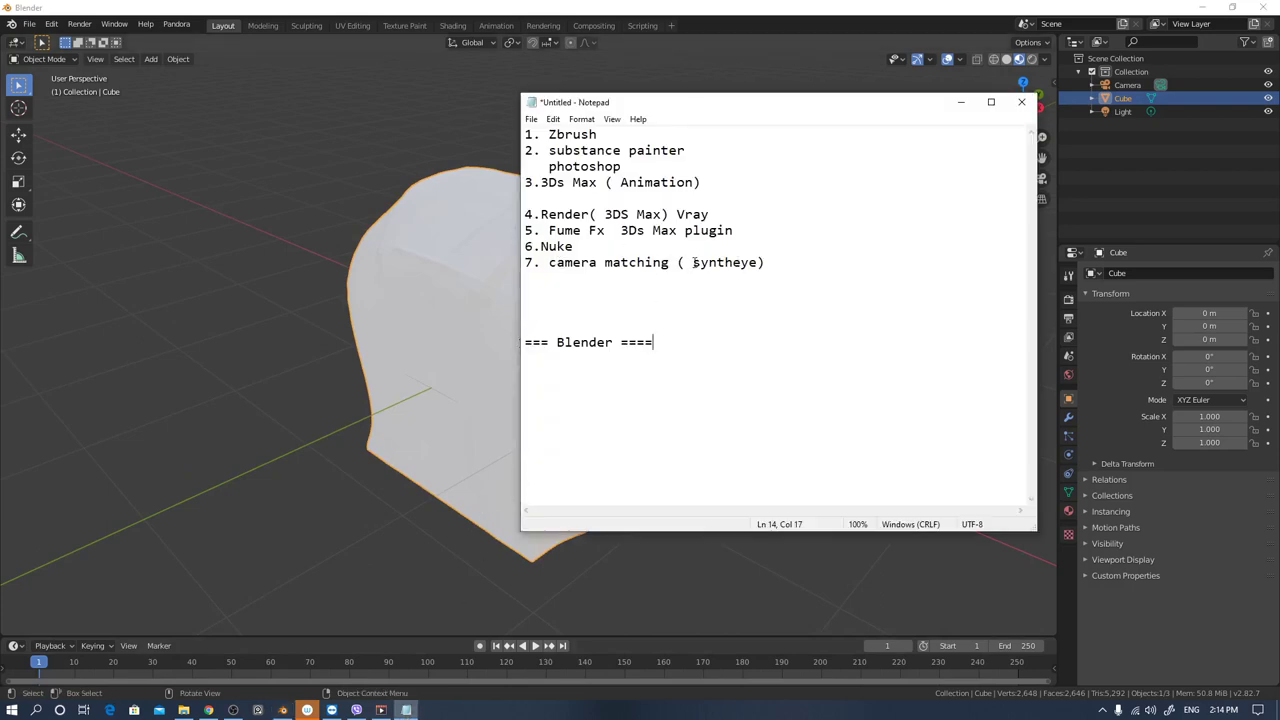
{"action": "left_click_drag", "start_coordinate": [693, 262], "coordinate": [766, 262]}
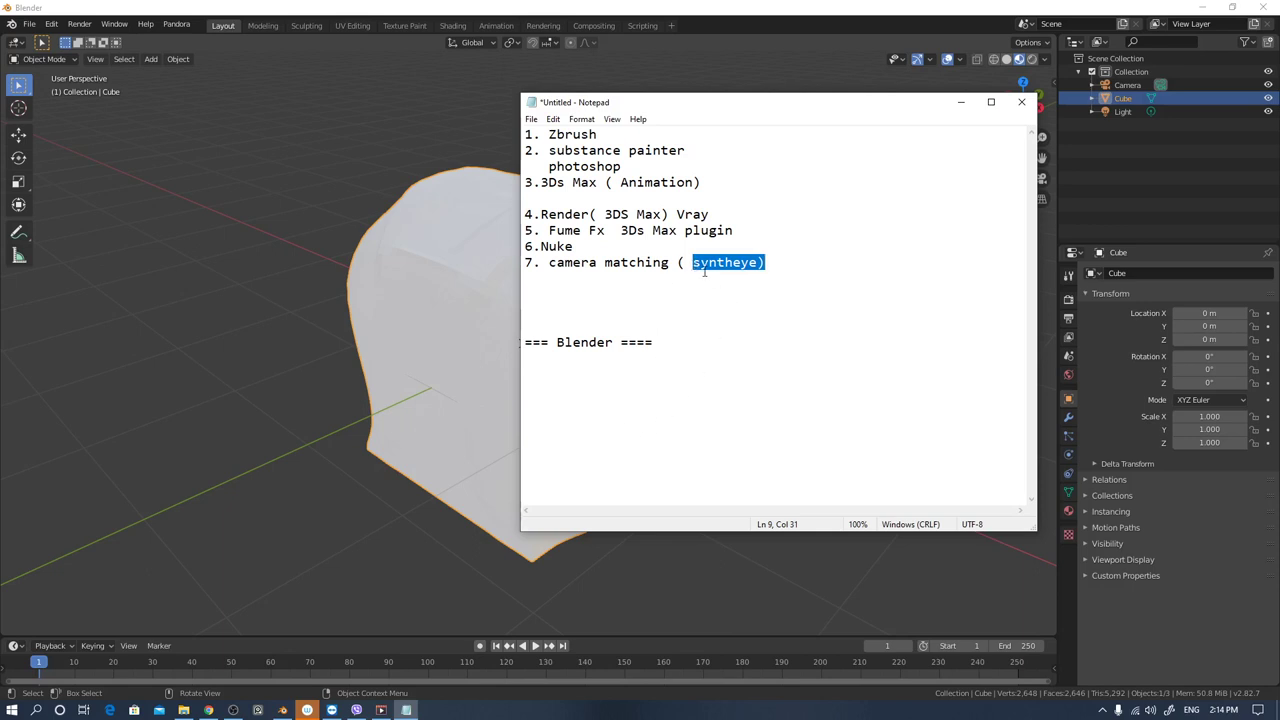
{"action": "left_click_drag", "start_coordinate": [613, 343], "coordinate": [557, 343]}
{"action": "left_click_drag", "start_coordinate": [550, 262], "coordinate": [767, 262]}
{"action": "left_click_drag", "start_coordinate": [557, 343], "coordinate": [622, 342]}
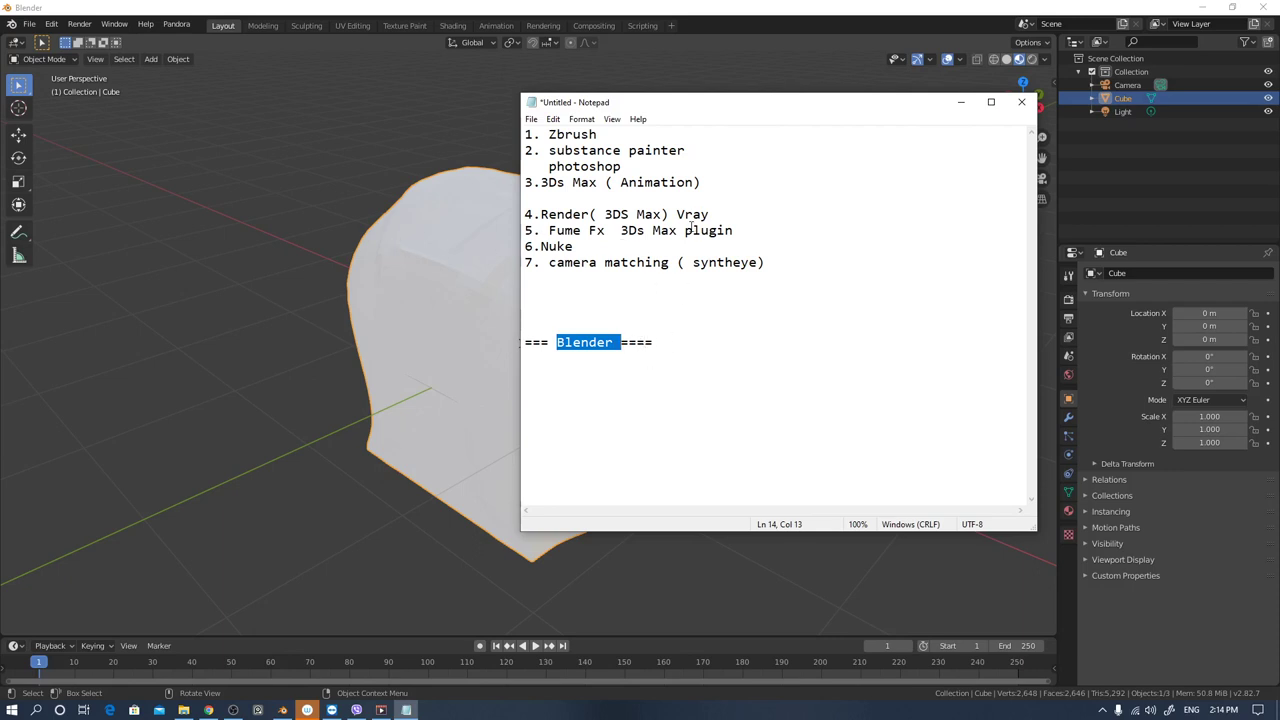
{"action": "left_click_drag", "start_coordinate": [583, 231], "coordinate": [703, 231]}
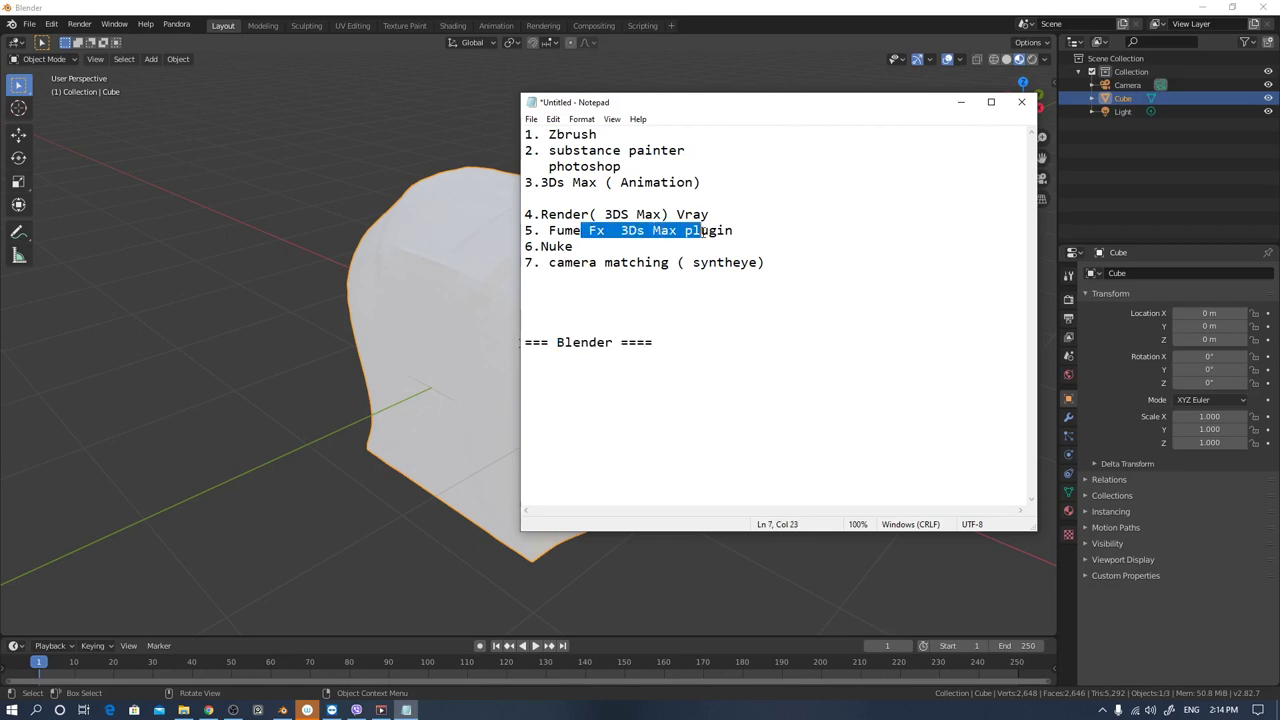
{"action": "left_click", "coordinate": [553, 245]}
Go back to Blender, select the sculpted cube again and view it from another angle.
{"action": "left_click", "coordinate": [240, 218]}
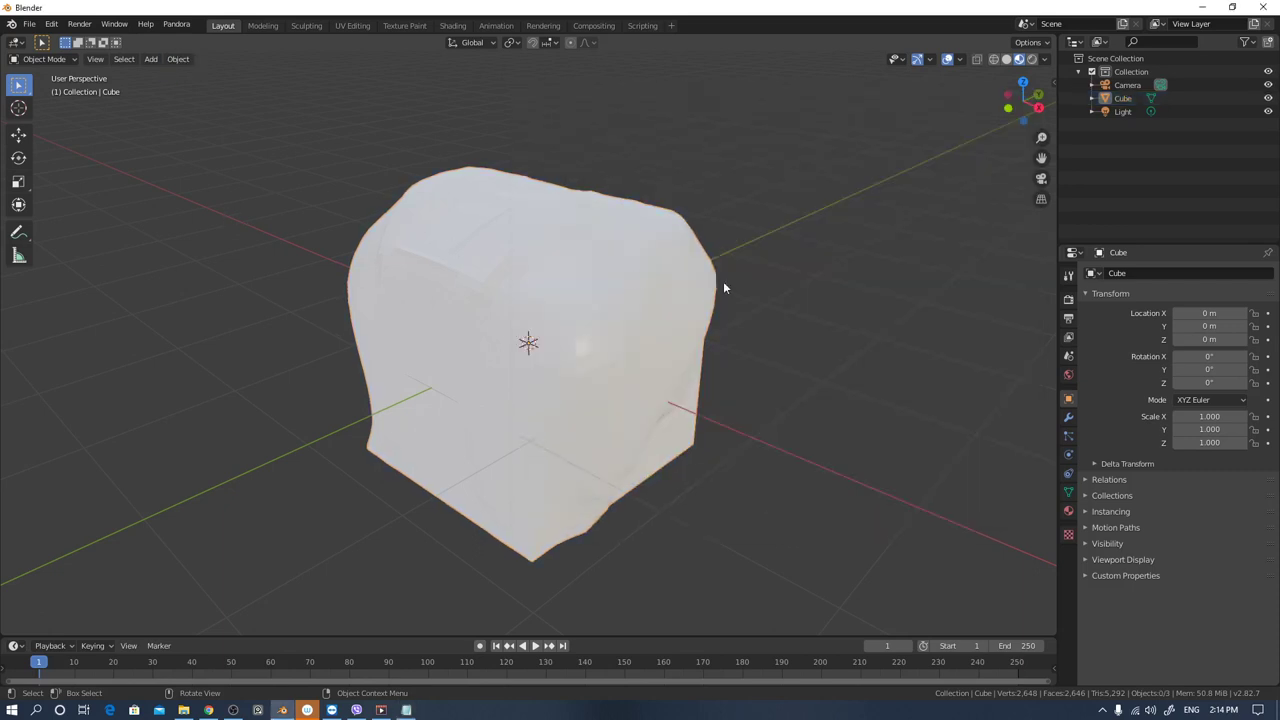
{"action": "left_click", "coordinate": [707, 326]}
{"action": "middle_click_drag", "start_coordinate": [707, 326], "coordinate": [774, 393]}
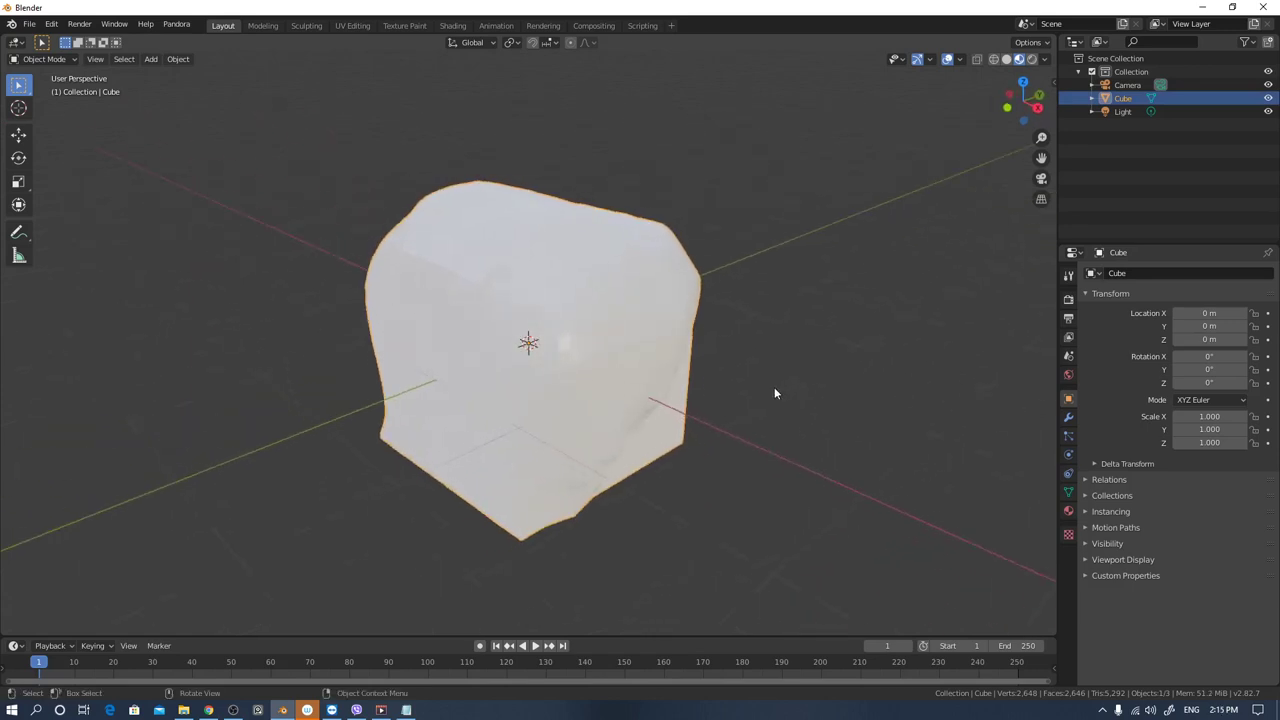
Close Blender without saving the scene, restart it, and dismiss the splash screen to start with the default cube.
{"action": "left_click", "coordinate": [1262, 8]}
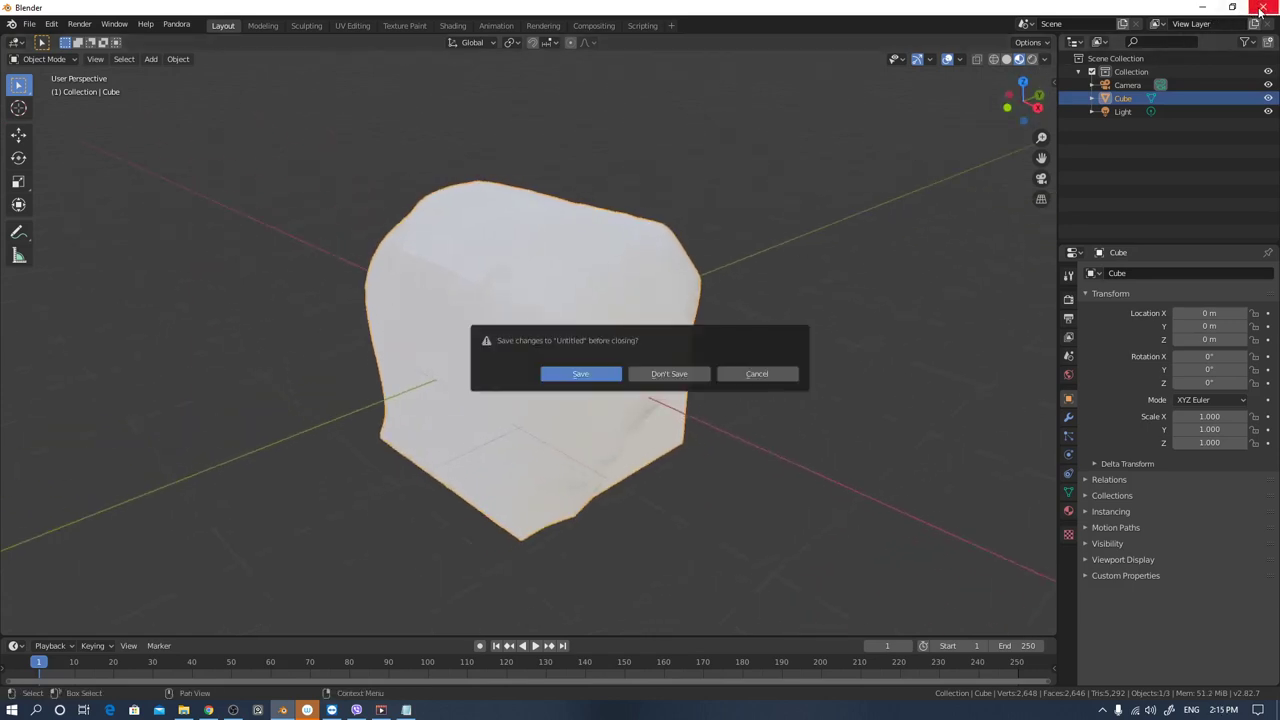
{"action": "left_click", "coordinate": [689, 376]}
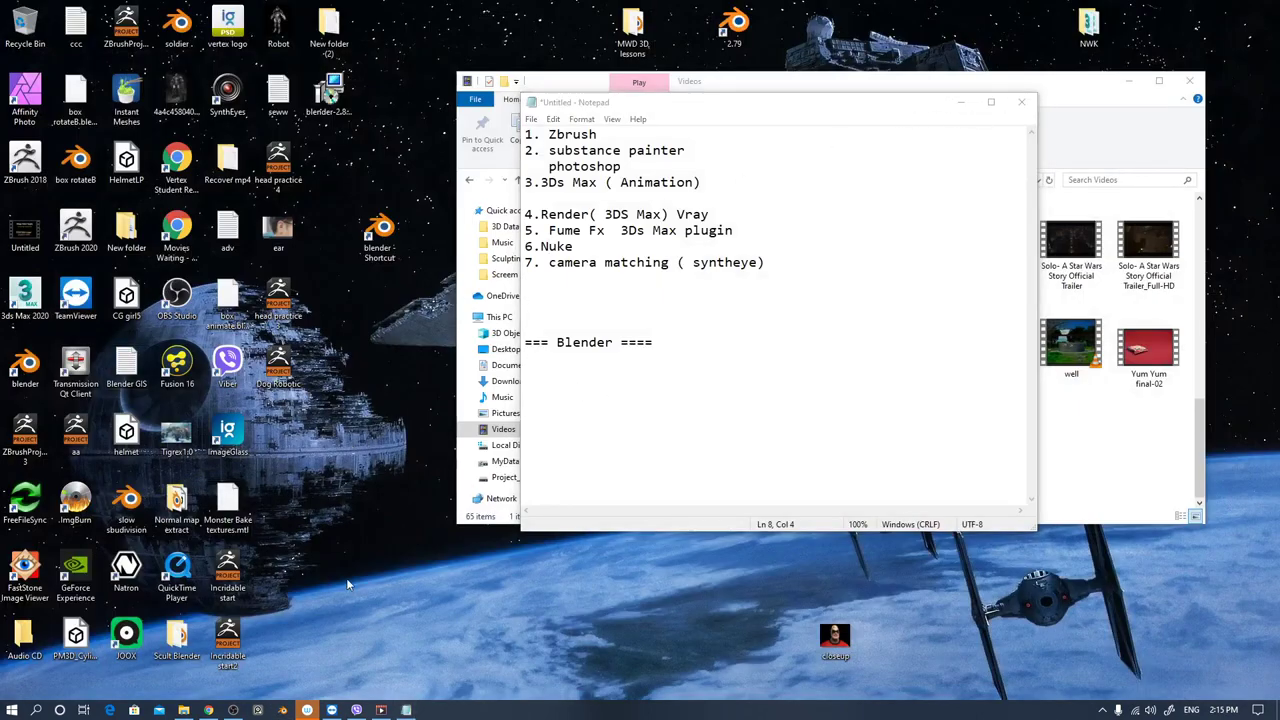
{"action": "left_click", "coordinate": [283, 710]}
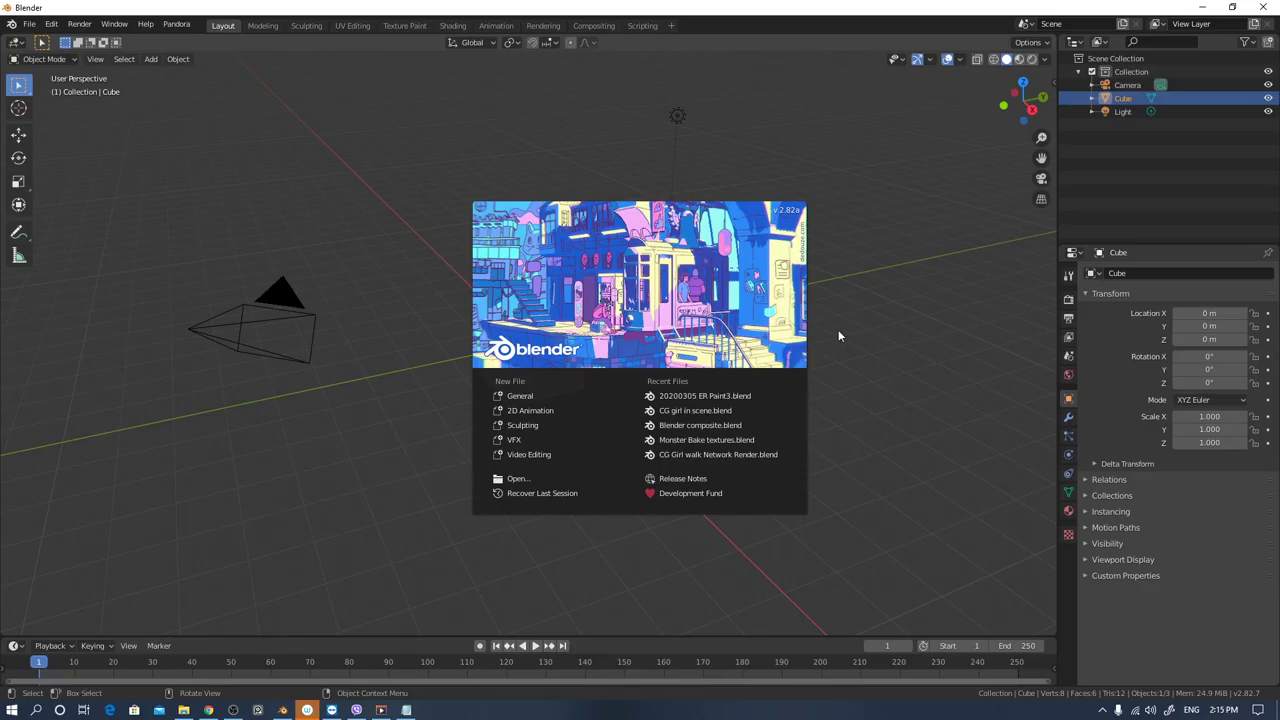
{"action": "left_click", "coordinate": [843, 326]}
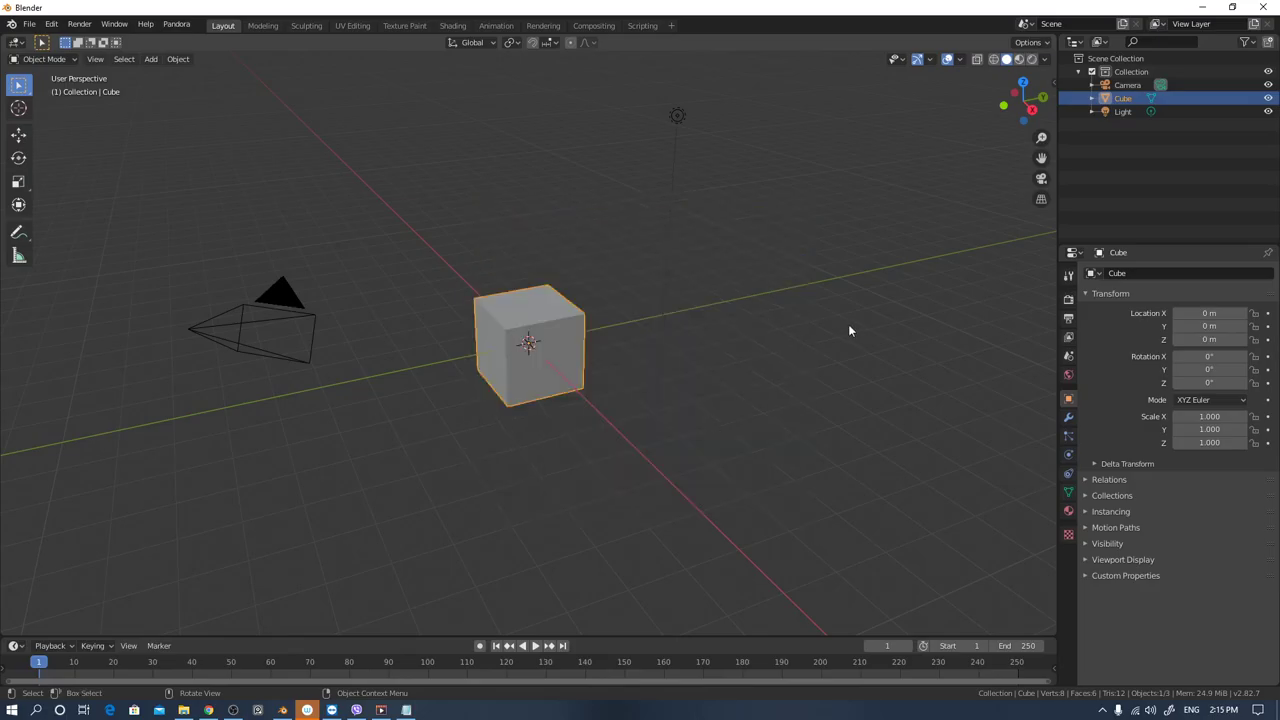
Close Blender, launch 3ds Max 2020 from the desktop, and move the Notepad window off its loading screen.
{"action": "middle_click_drag", "start_coordinate": [848, 324], "coordinate": [700, 330]}
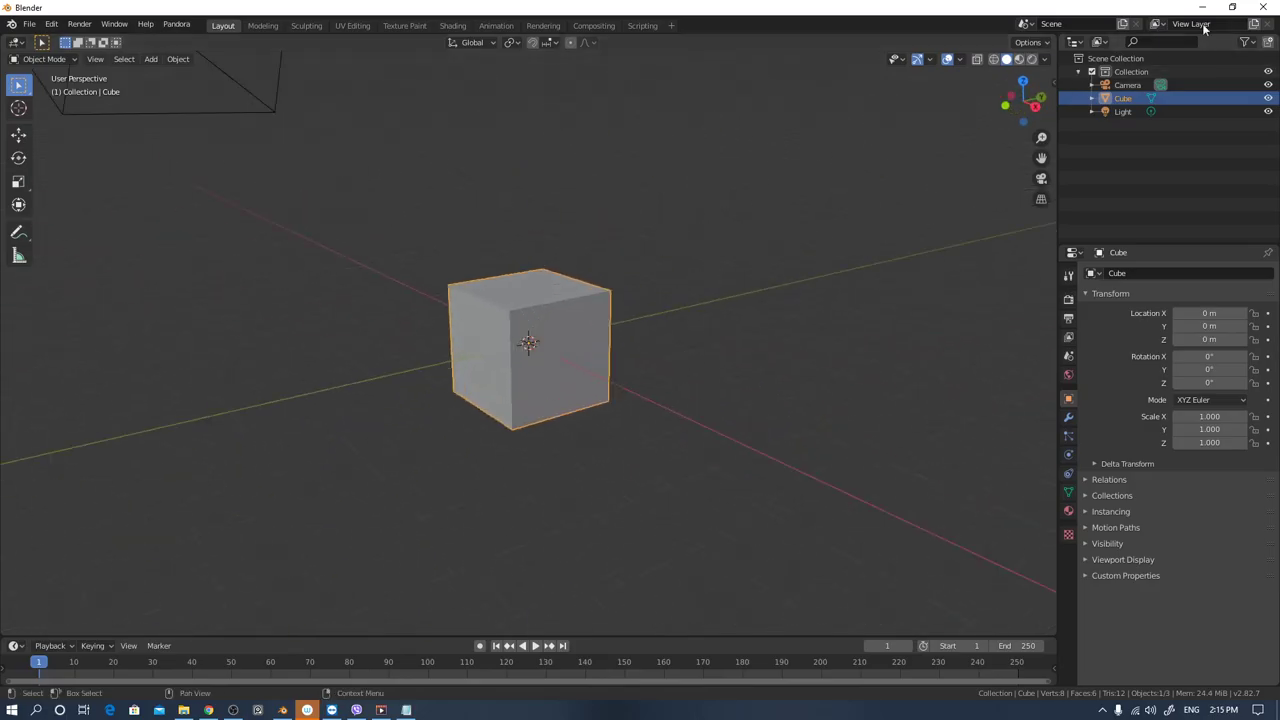
{"action": "left_click", "coordinate": [1266, 8]}
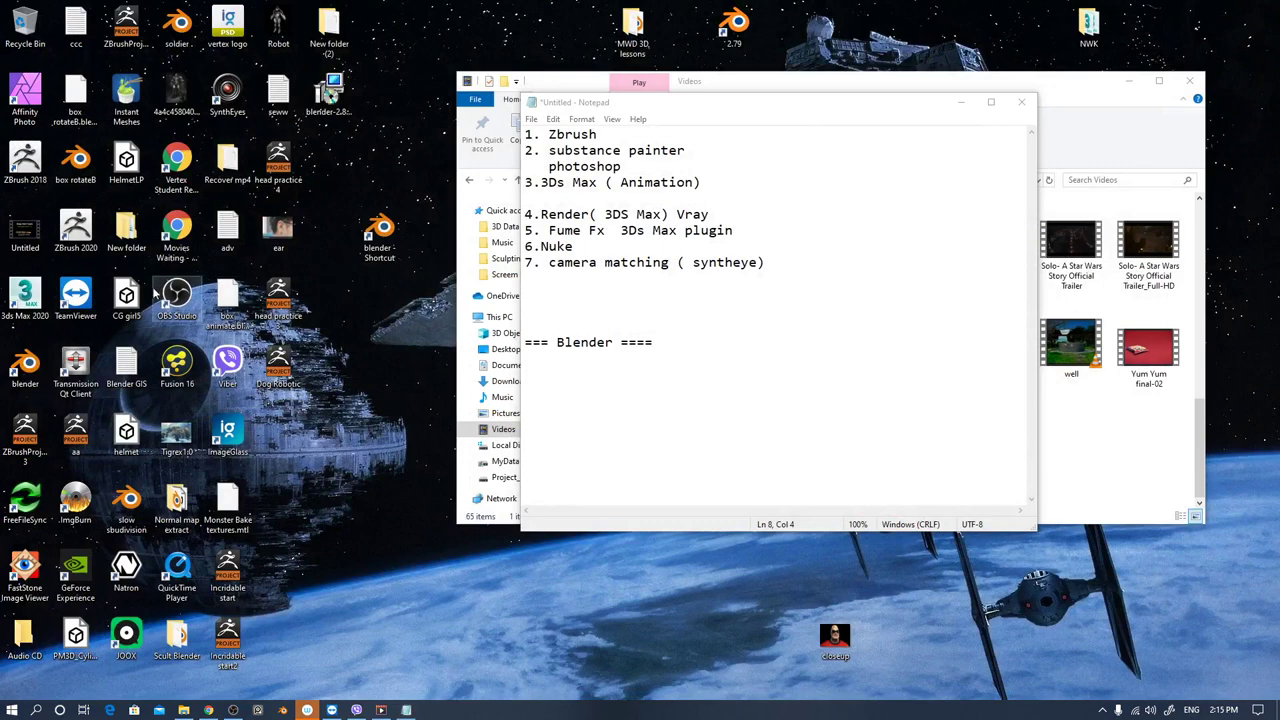
{"action": "double_click", "coordinate": [25, 298]}
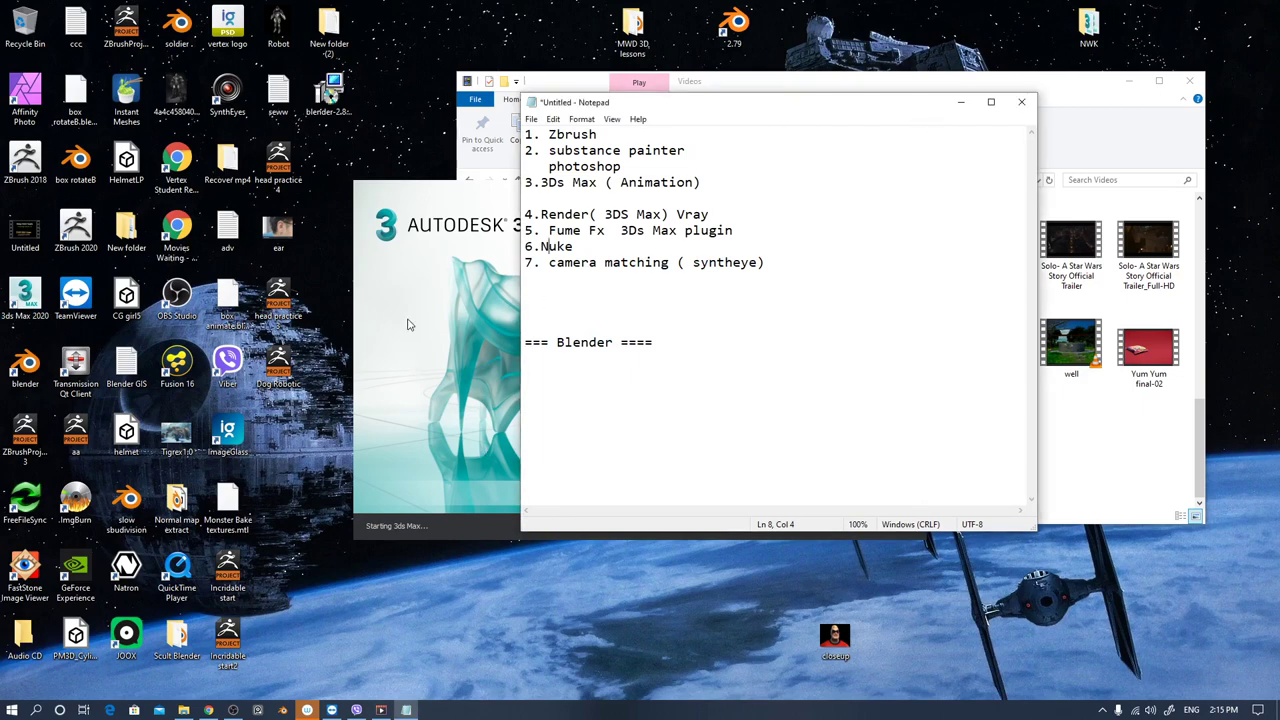
{"action": "left_click_drag", "start_coordinate": [712, 97], "coordinate": [984, 108]}
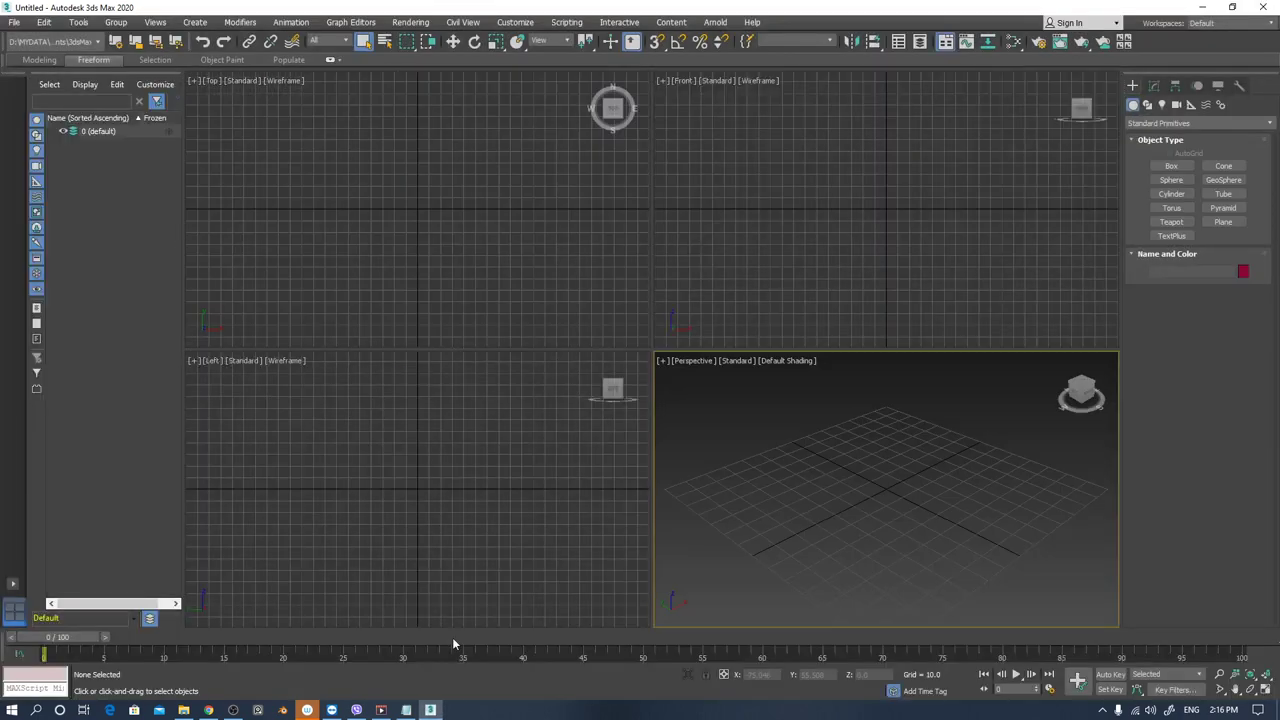
Create a tall standard primitive box in the Perspective viewport and view it closer.
{"action": "left_click", "coordinate": [1171, 166]}
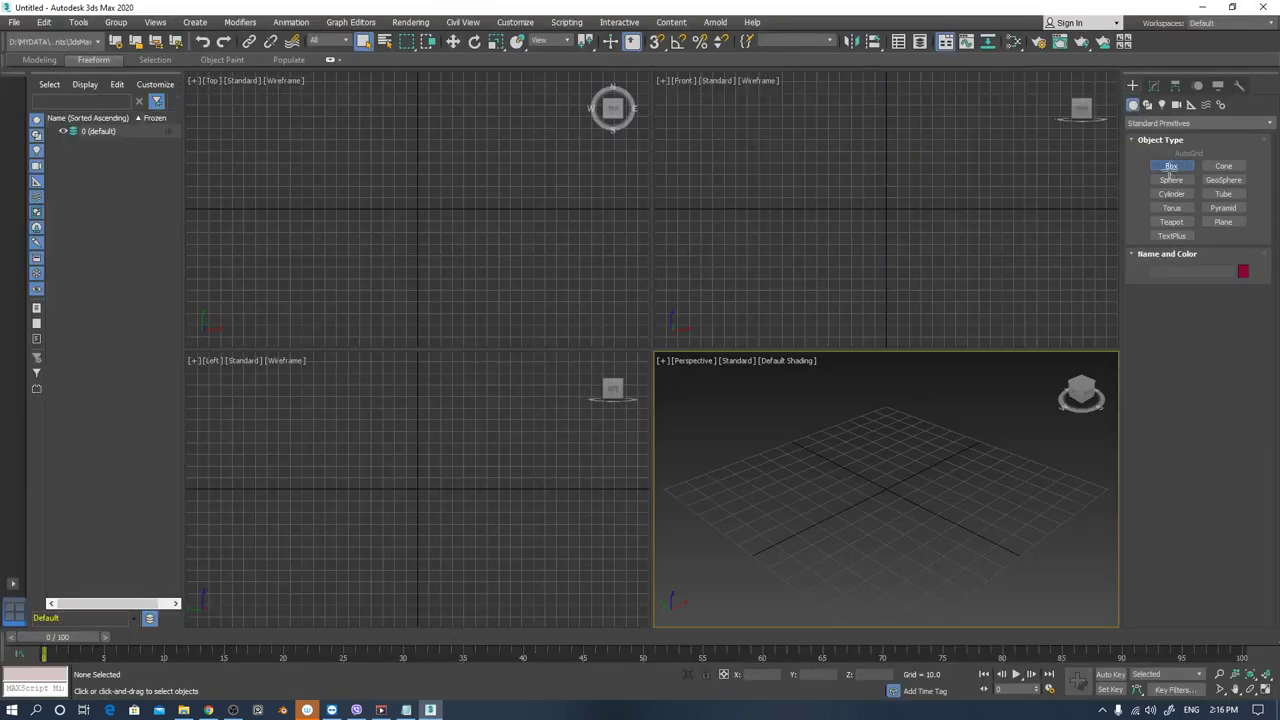
{"action": "left_click_drag", "start_coordinate": [837, 517], "coordinate": [866, 537]}
{"action": "left_click", "coordinate": [812, 443]}
{"action": "right_click", "coordinate": [812, 443]}
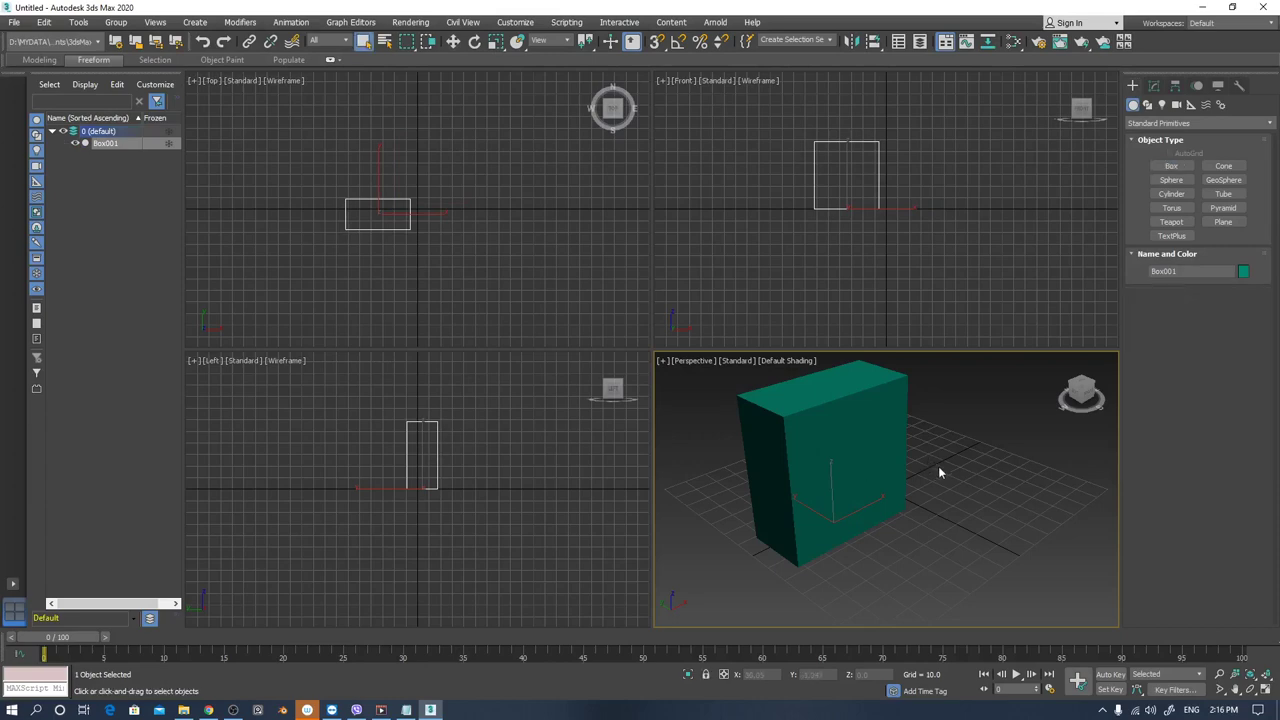
{"action": "scroll", "coordinate": [930, 462], "scroll_direction": "up", "scroll_amount": 5}
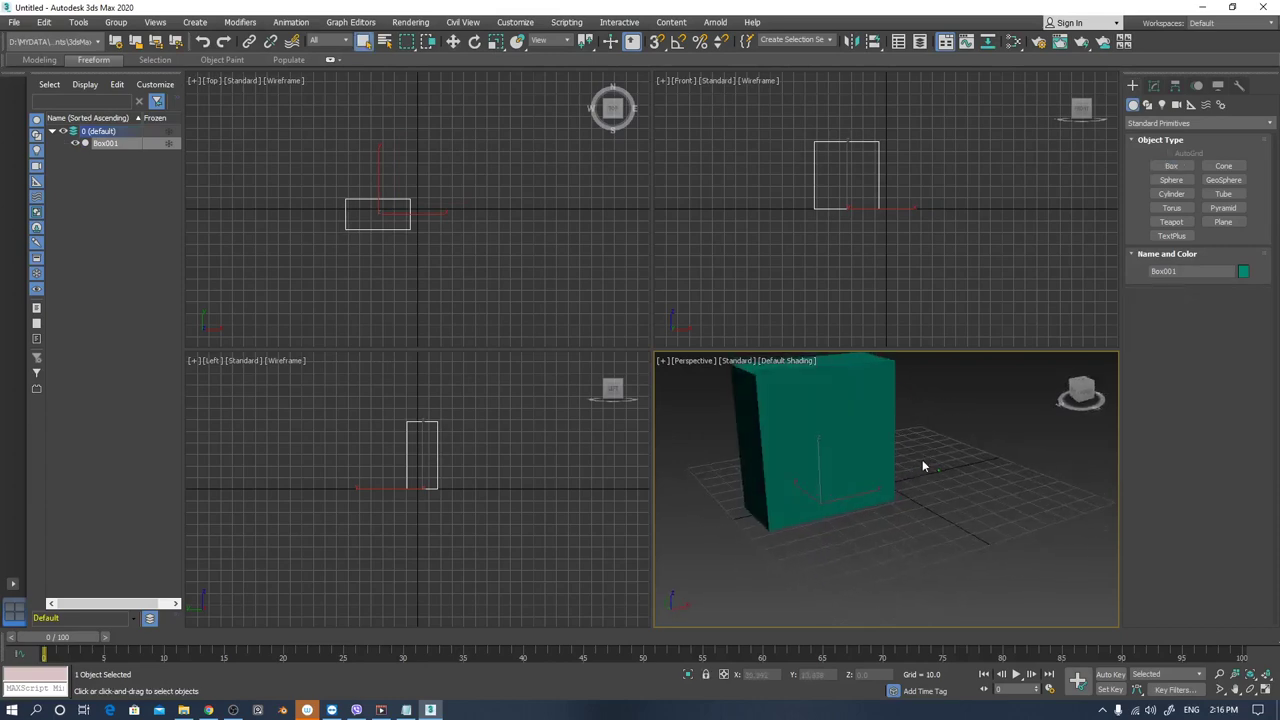
Close 3ds Max and move the Notepad list back over the middle of the desktop.
{"action": "left_click", "coordinate": [1262, 7]}
{"action": "left_click", "coordinate": [635, 377]}
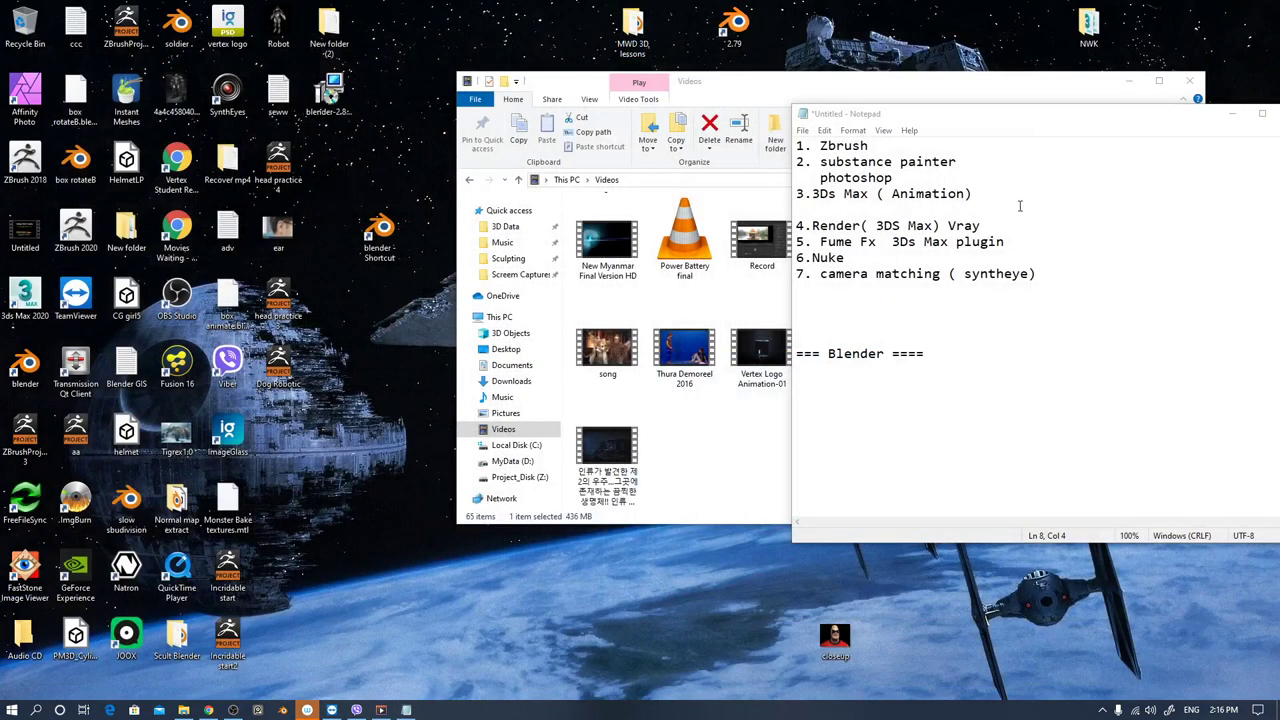
{"action": "left_click_drag", "start_coordinate": [1020, 113], "coordinate": [612, 89]}
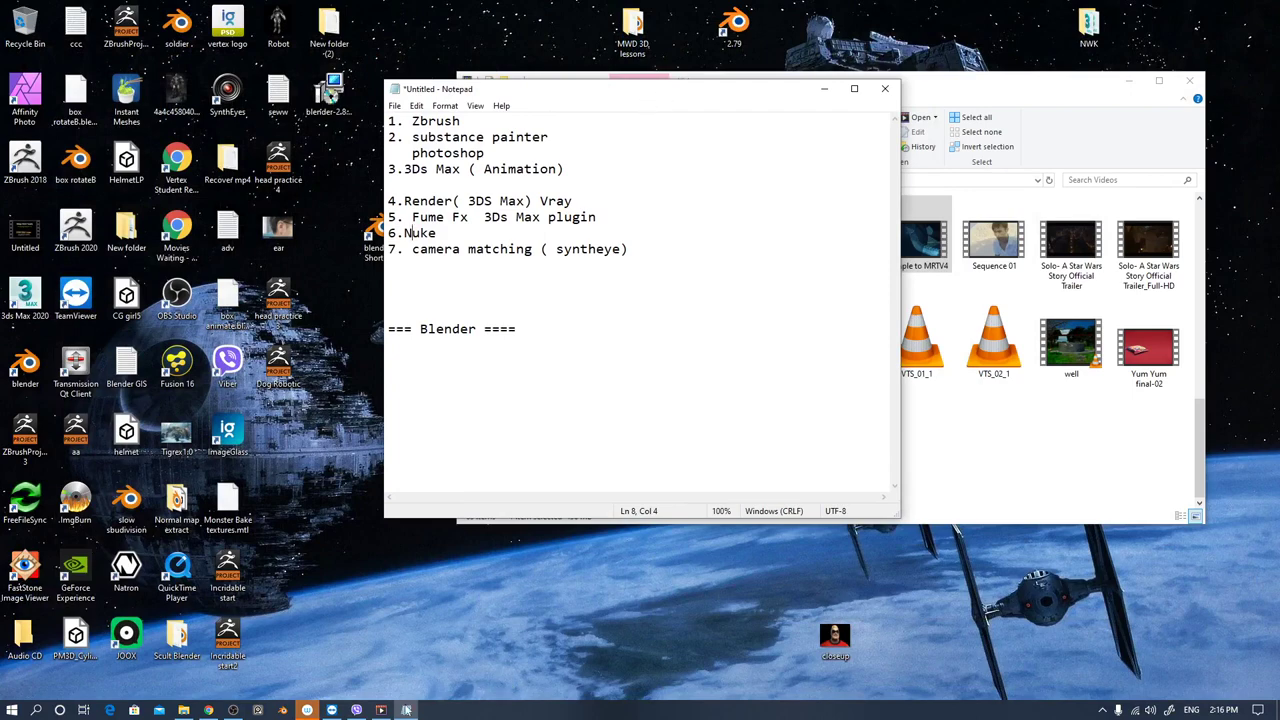
Launch Blender, dismiss the splash screen, and look at the default cube up close.
{"action": "left_click", "coordinate": [283, 710]}
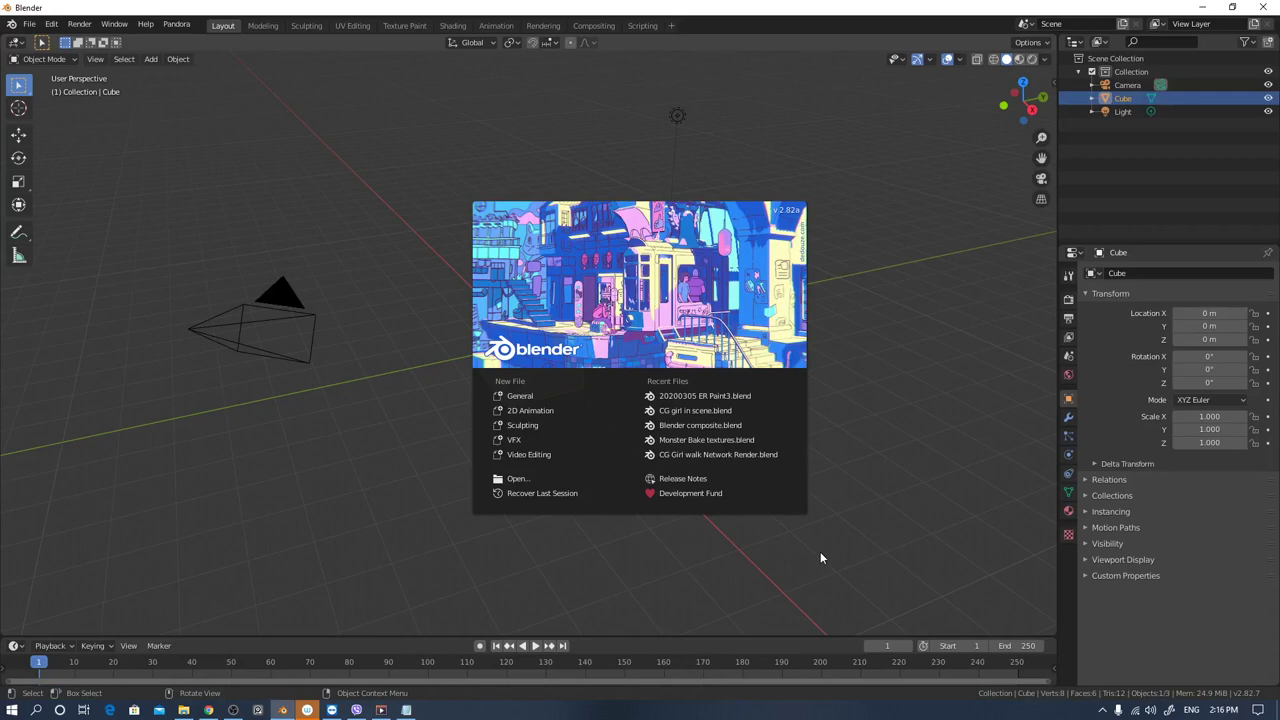
{"action": "left_click", "coordinate": [820, 554]}
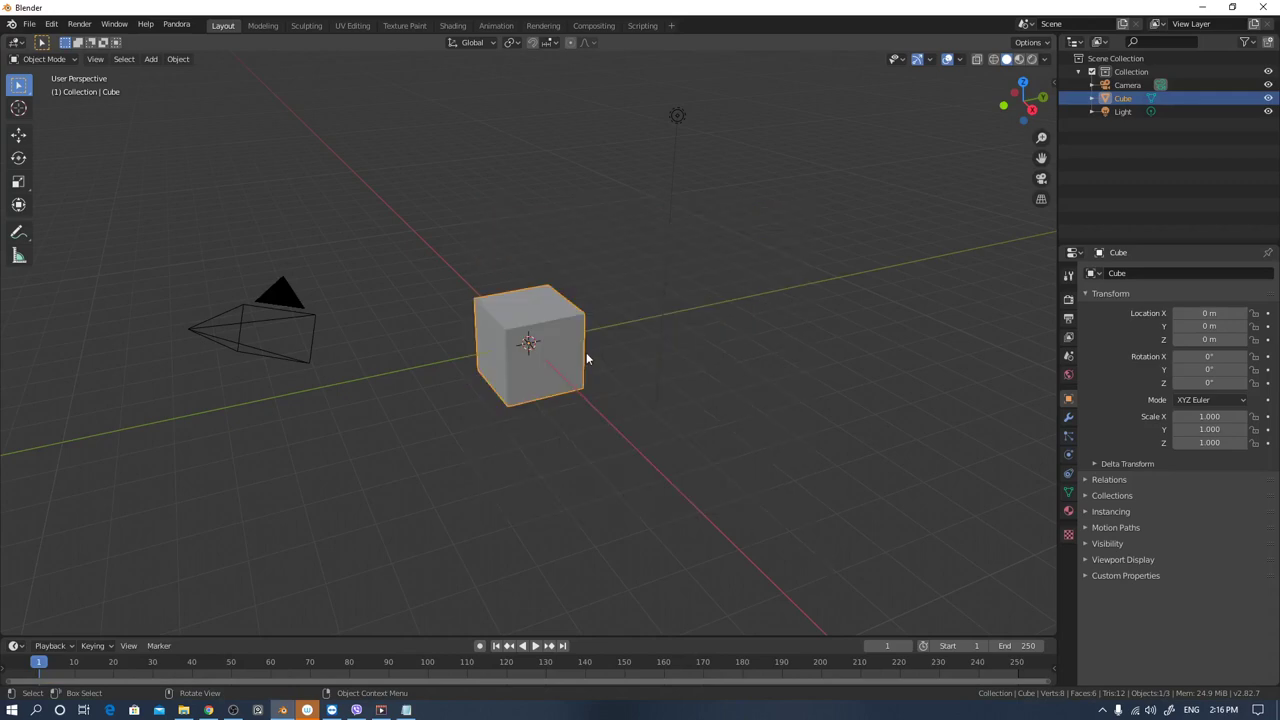
{"action": "mouse_move", "coordinate": [545, 426]}
{"action": "middle_mouse_down"}
{"action": "mouse_move", "coordinate": [566, 449]}
{"action": "mouse_move", "coordinate": [529, 423]}
{"action": "mouse_move", "coordinate": [549, 440]}
{"action": "middle_mouse_up"}
{"action": "scroll", "coordinate": [566, 417], "scroll_direction": "up", "scroll_amount": 3}
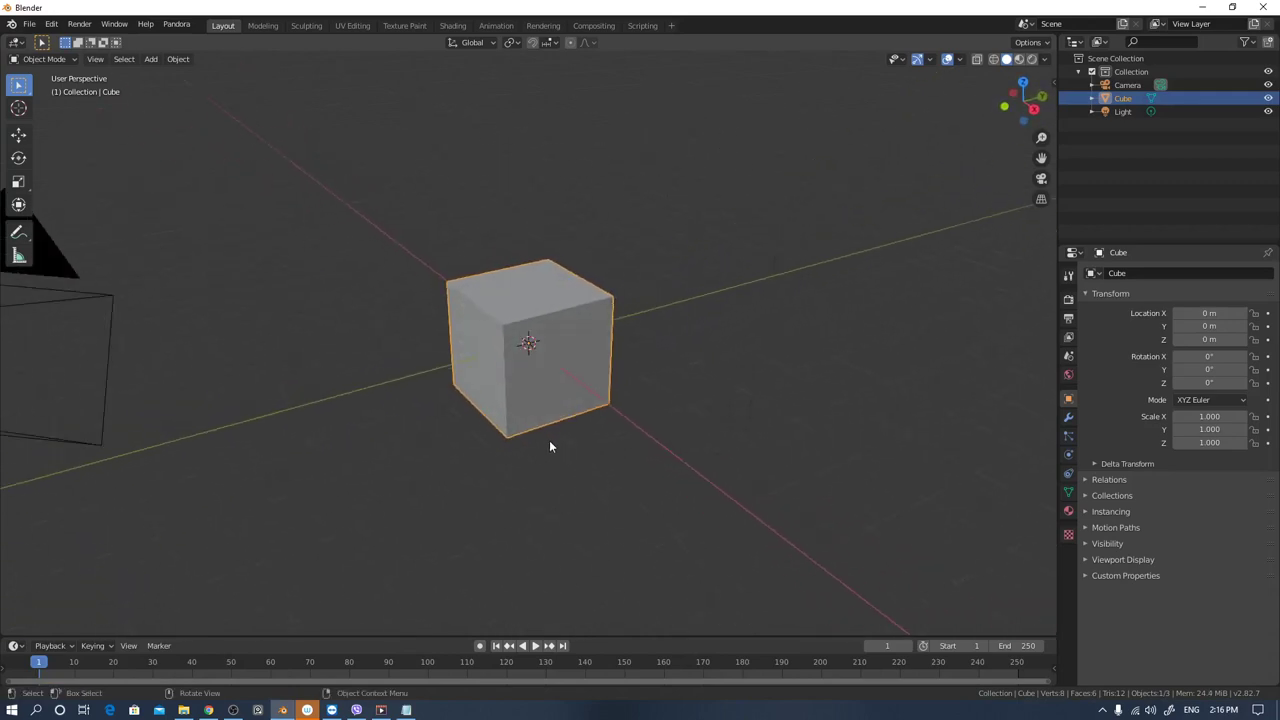
{"action": "scroll", "coordinate": [552, 436], "scroll_direction": "up", "scroll_amount": 1}
{"action": "scroll", "coordinate": [558, 436], "scroll_direction": "up", "scroll_amount": 2}
{"action": "scroll", "coordinate": [558, 436], "scroll_direction": "down", "scroll_amount": 2}
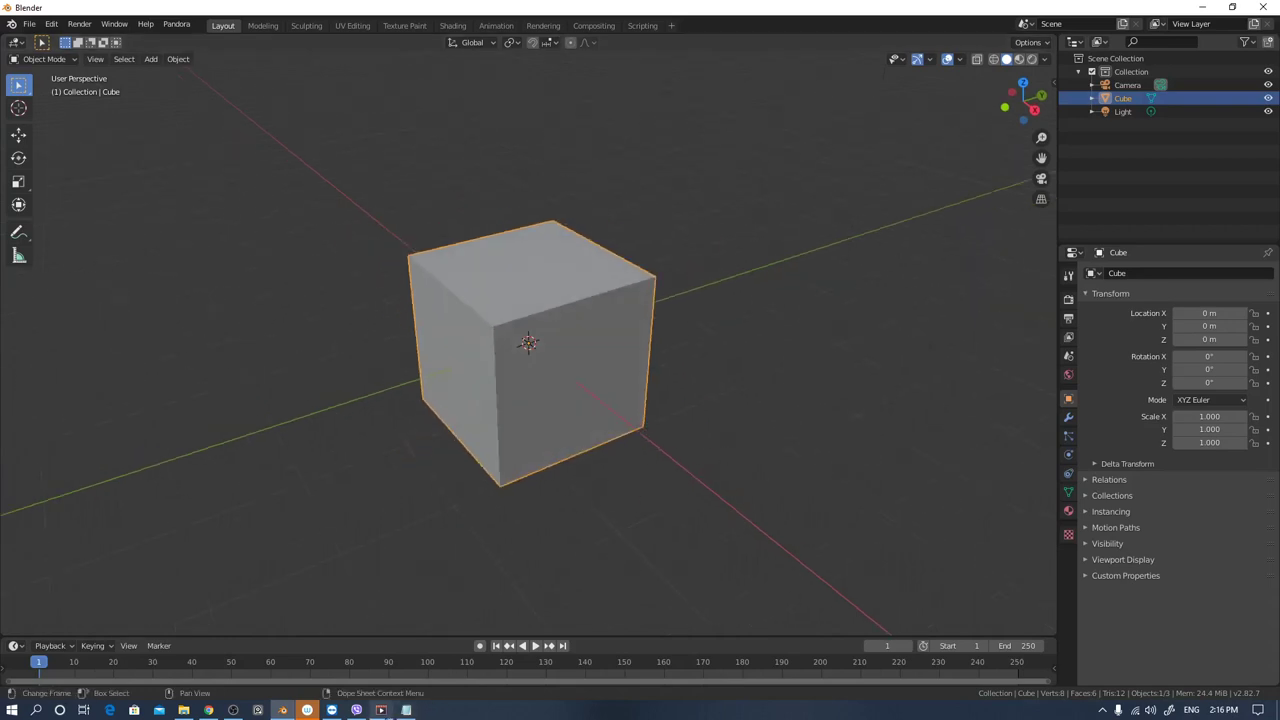
Switch to Notepad and review the pipeline programs from Zbrush to camera matching ( syntheye) by highlighting each entry in turn.
{"action": "mouse_move", "coordinate": [388, 712]}
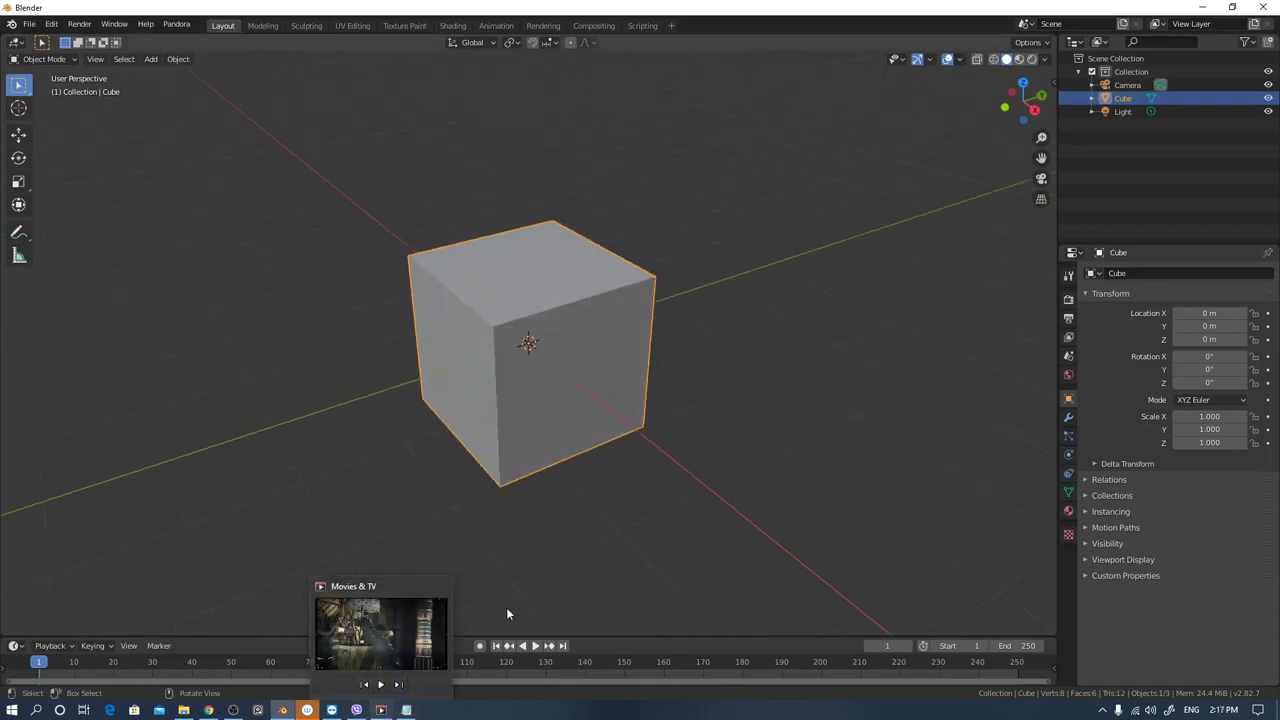
{"action": "left_click", "coordinate": [406, 710]}
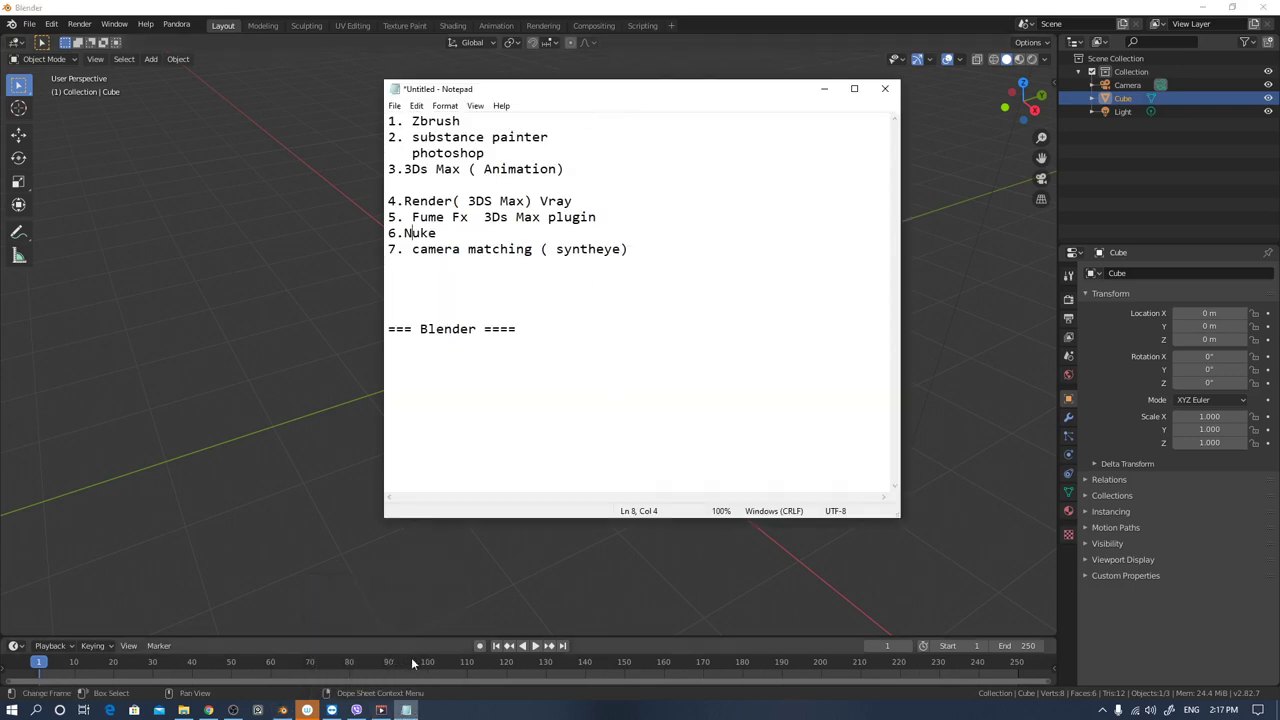
{"action": "left_click_drag", "start_coordinate": [389, 121], "coordinate": [625, 262]}
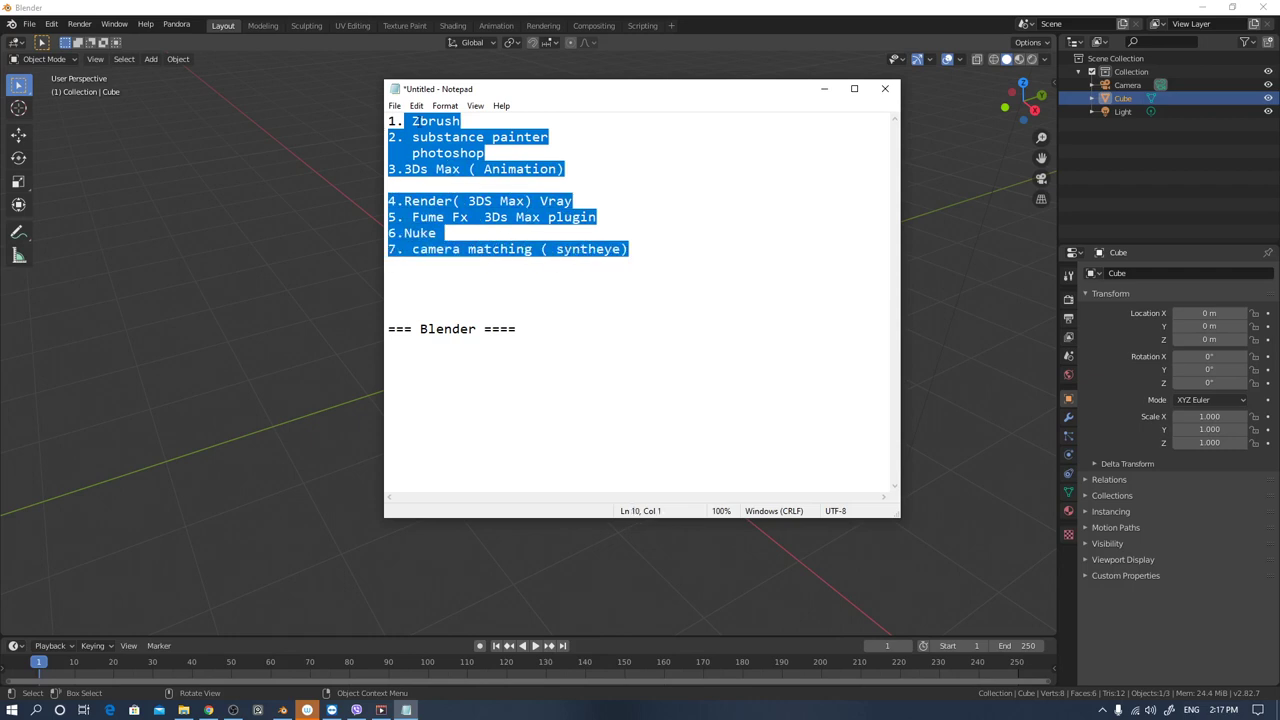
{"action": "left_click_drag", "start_coordinate": [412, 121], "coordinate": [462, 120]}
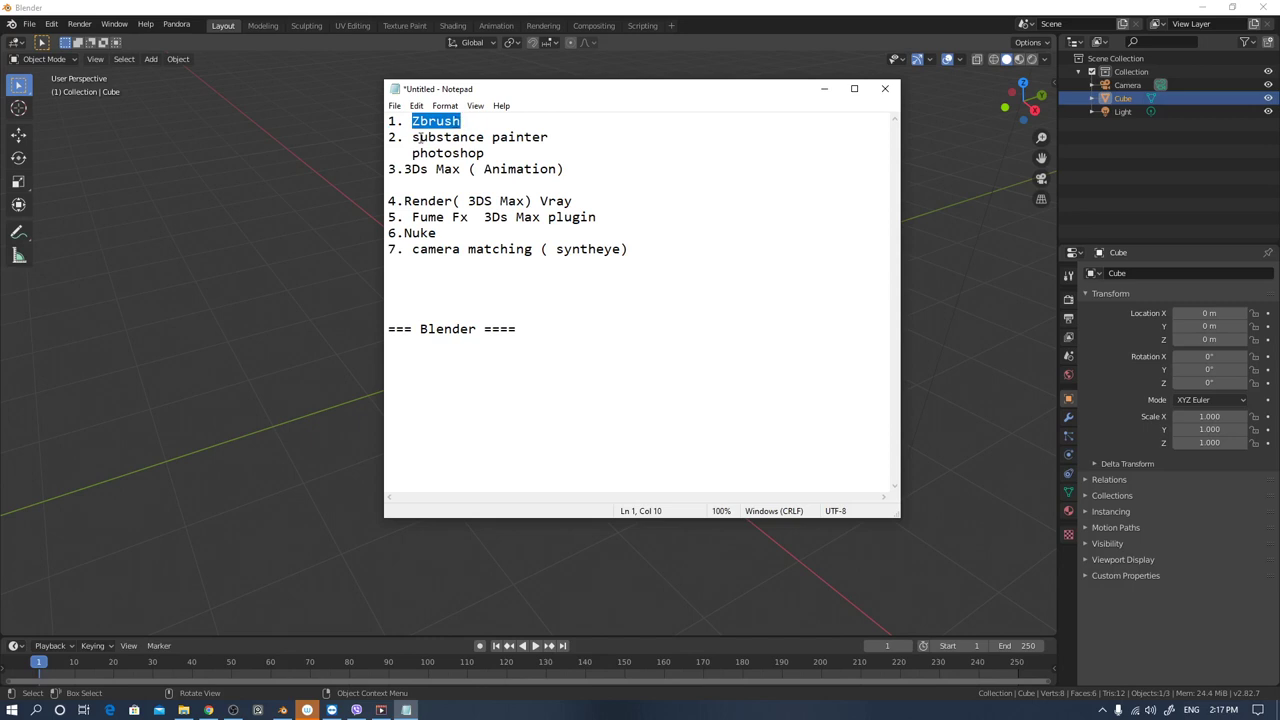
{"action": "left_click_drag", "start_coordinate": [413, 137], "coordinate": [553, 130]}
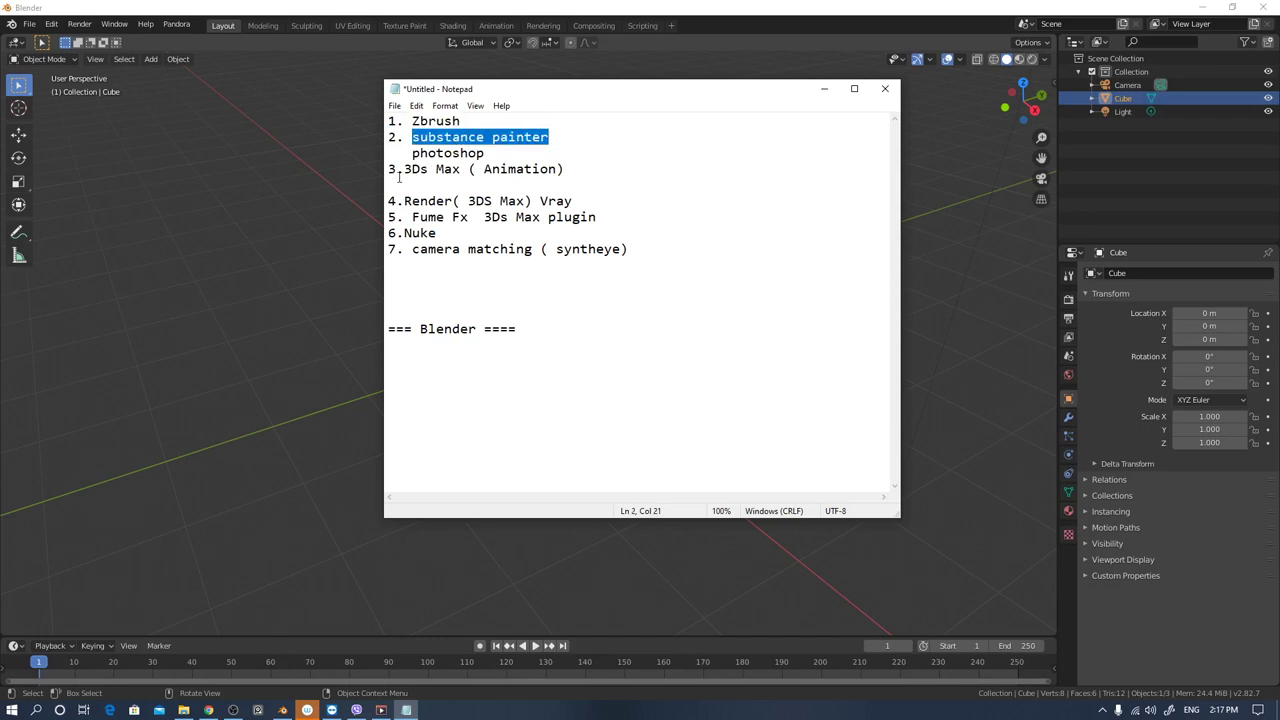
{"action": "left_click_drag", "start_coordinate": [403, 169], "coordinate": [567, 173]}
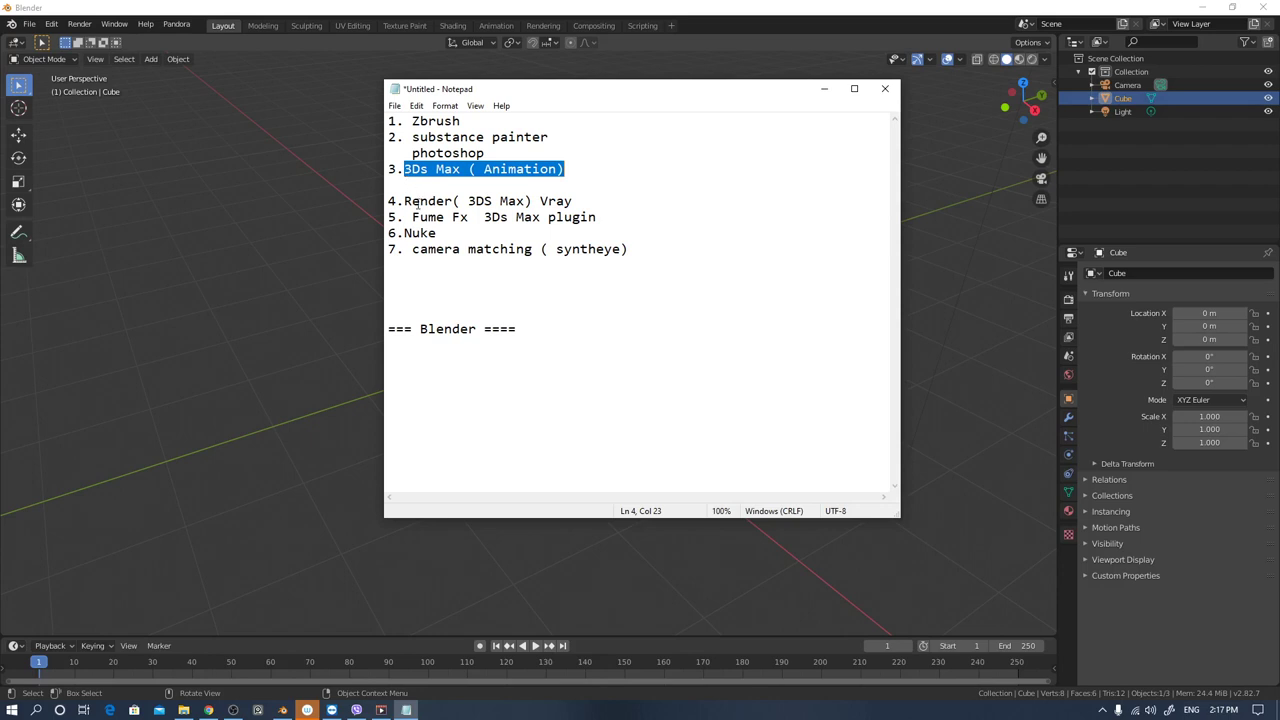
{"action": "left_click_drag", "start_coordinate": [404, 203], "coordinate": [577, 202]}
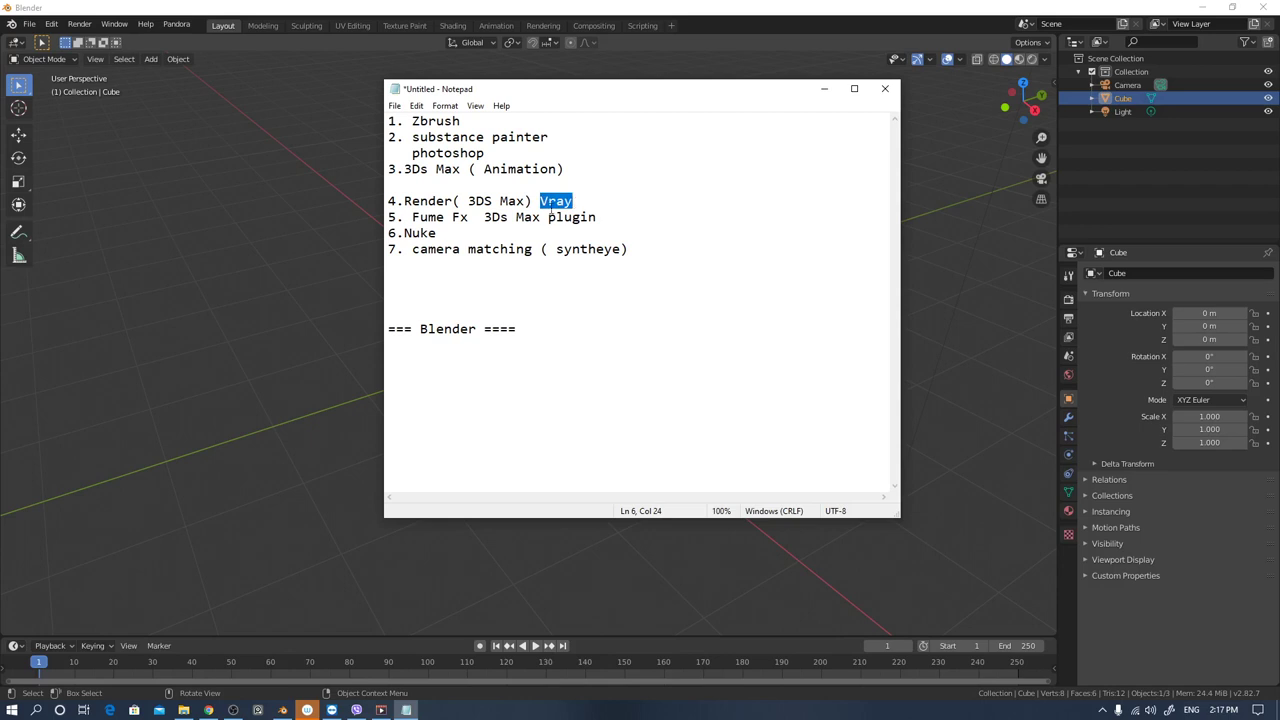
{"action": "left_click_drag", "start_coordinate": [413, 217], "coordinate": [613, 214]}
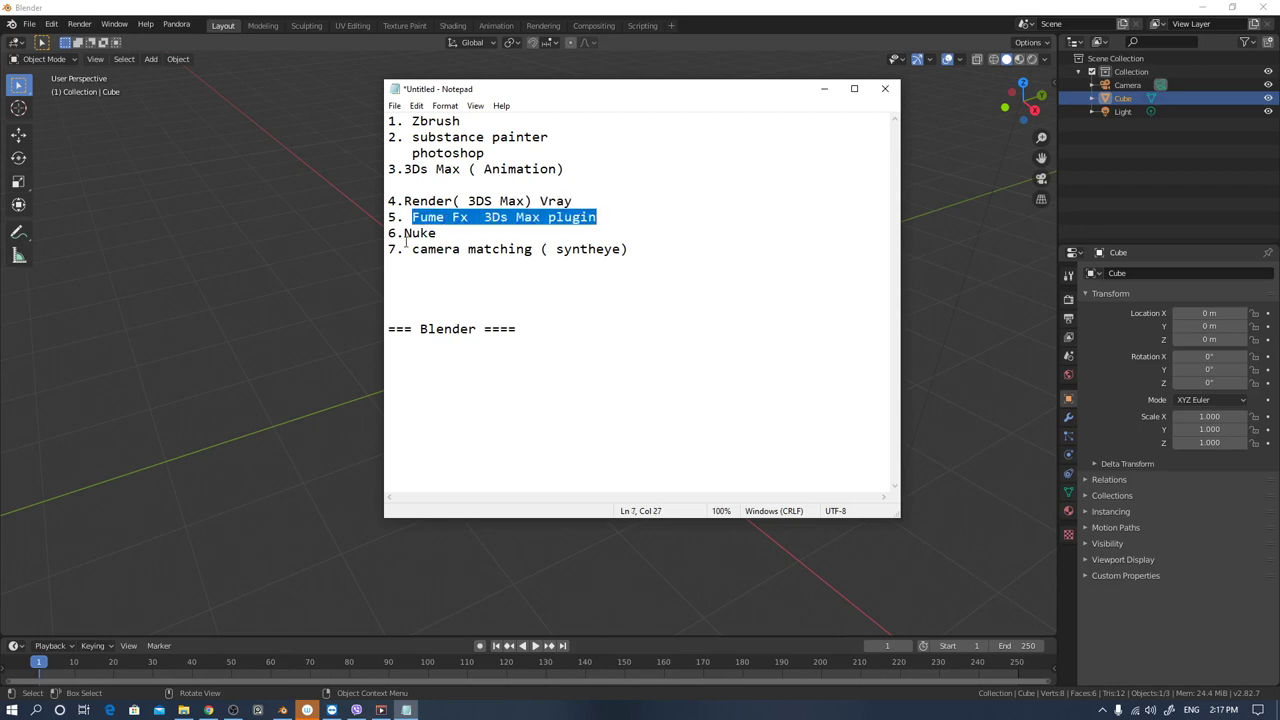
{"action": "left_click_drag", "start_coordinate": [404, 233], "coordinate": [632, 250]}
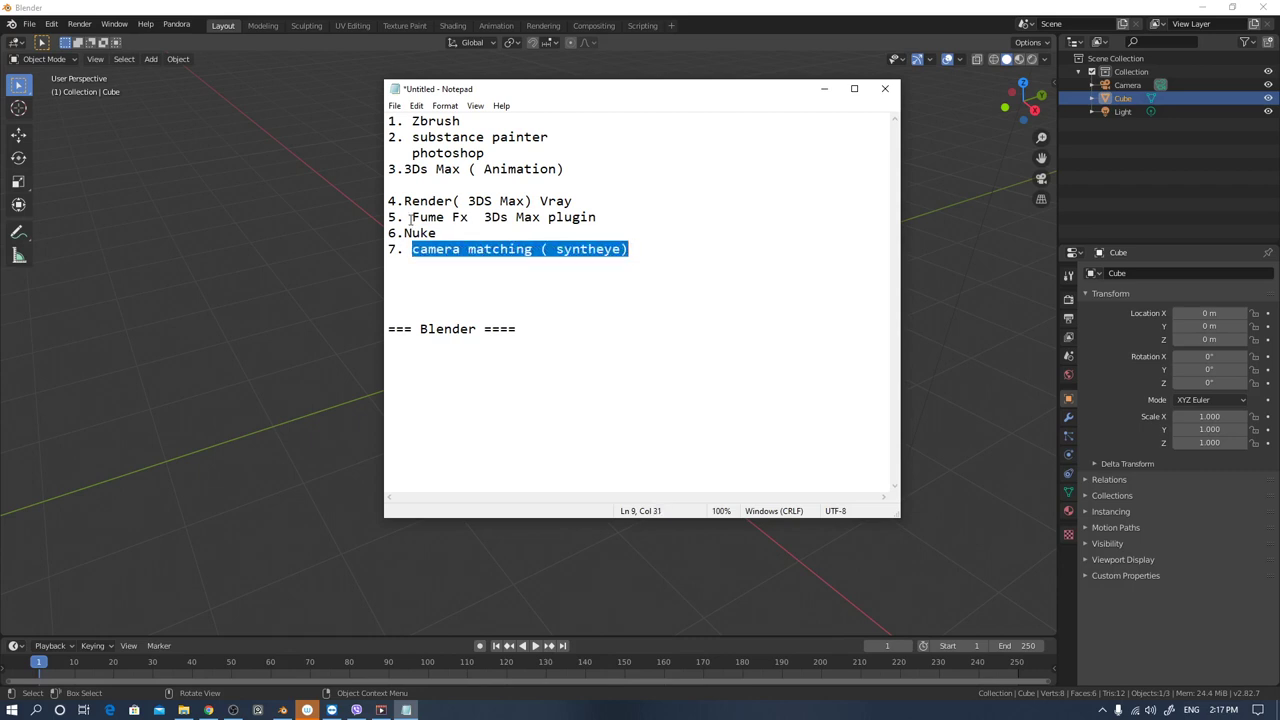
Highlight the Fume Fx, Nuke and Vray entries again, followed by the complete list of seven pipeline stages.
{"action": "left_click_drag", "start_coordinate": [412, 218], "coordinate": [635, 218]}
{"action": "left_click_drag", "start_coordinate": [400, 236], "coordinate": [423, 236]}
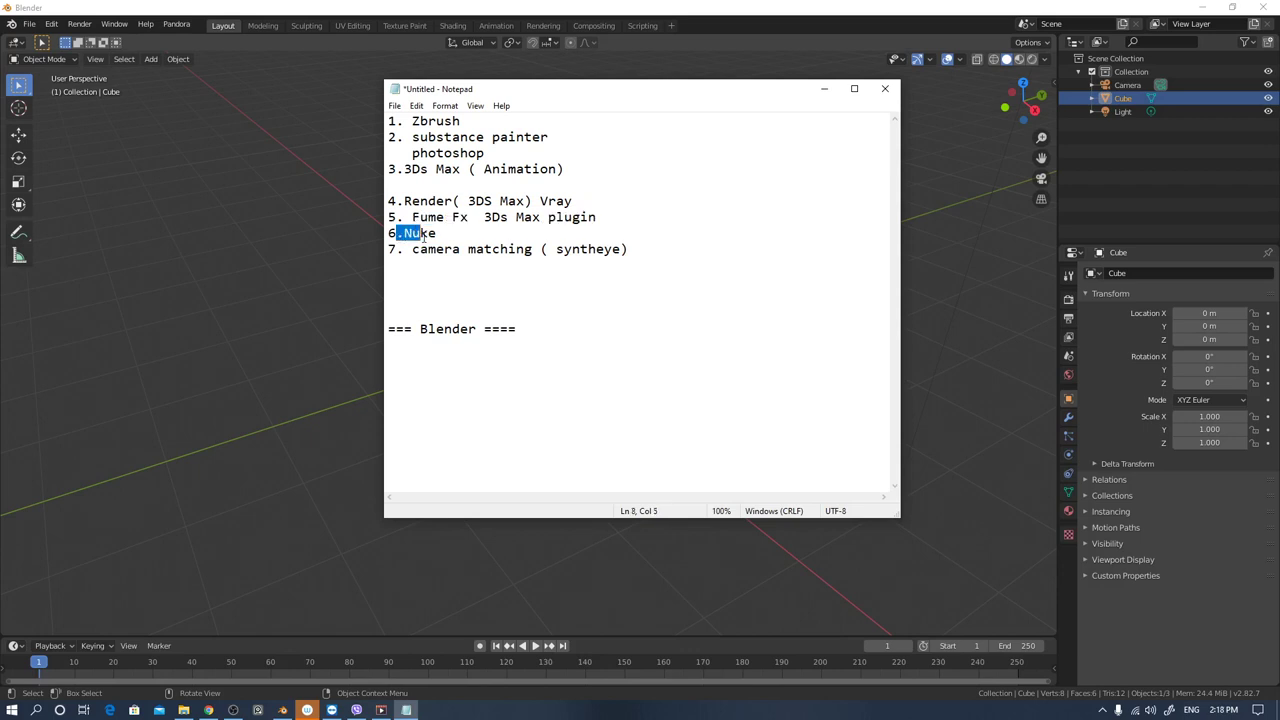
{"action": "left_click_drag", "start_coordinate": [533, 201], "coordinate": [582, 199]}
{"action": "key", "text": "Left"}
{"action": "left_click_drag", "start_coordinate": [411, 119], "coordinate": [643, 258]}
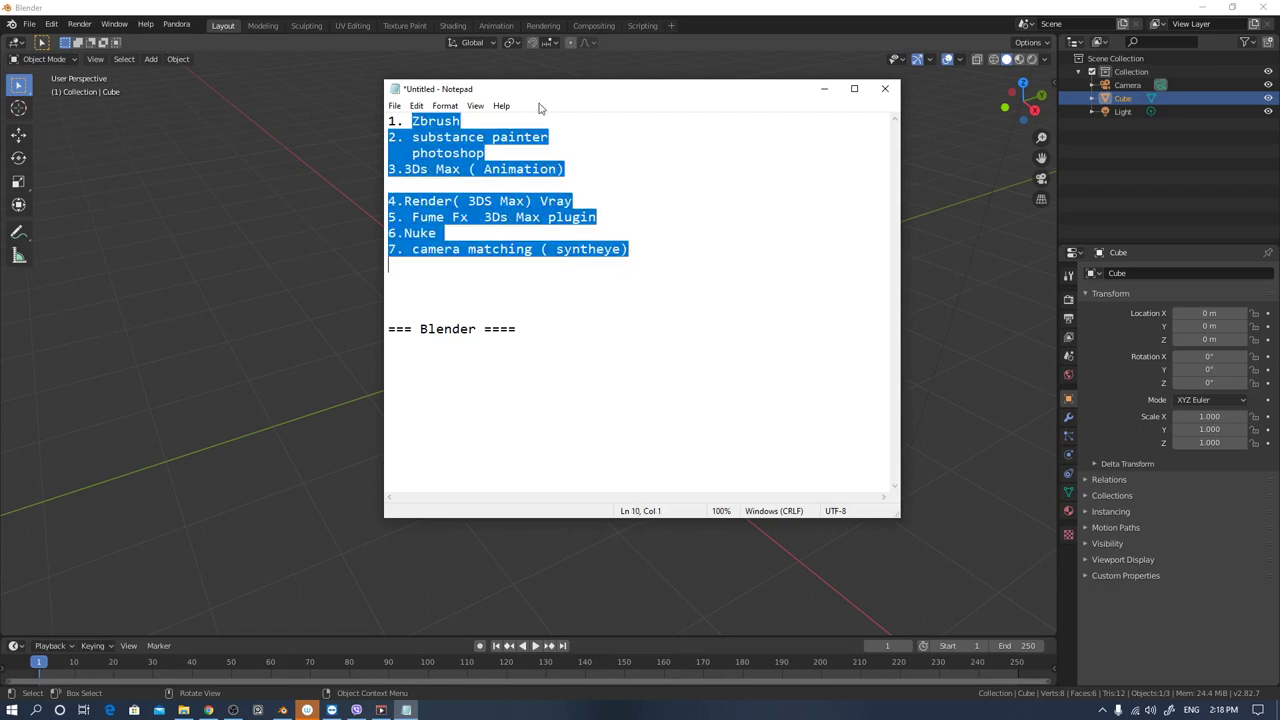
Shift the Notepad window slightly and compare the full program list with the single Blender entry by highlighting both.
{"action": "left_click_drag", "start_coordinate": [560, 91], "coordinate": [489, 92]}
{"action": "left_click", "coordinate": [578, 250]}
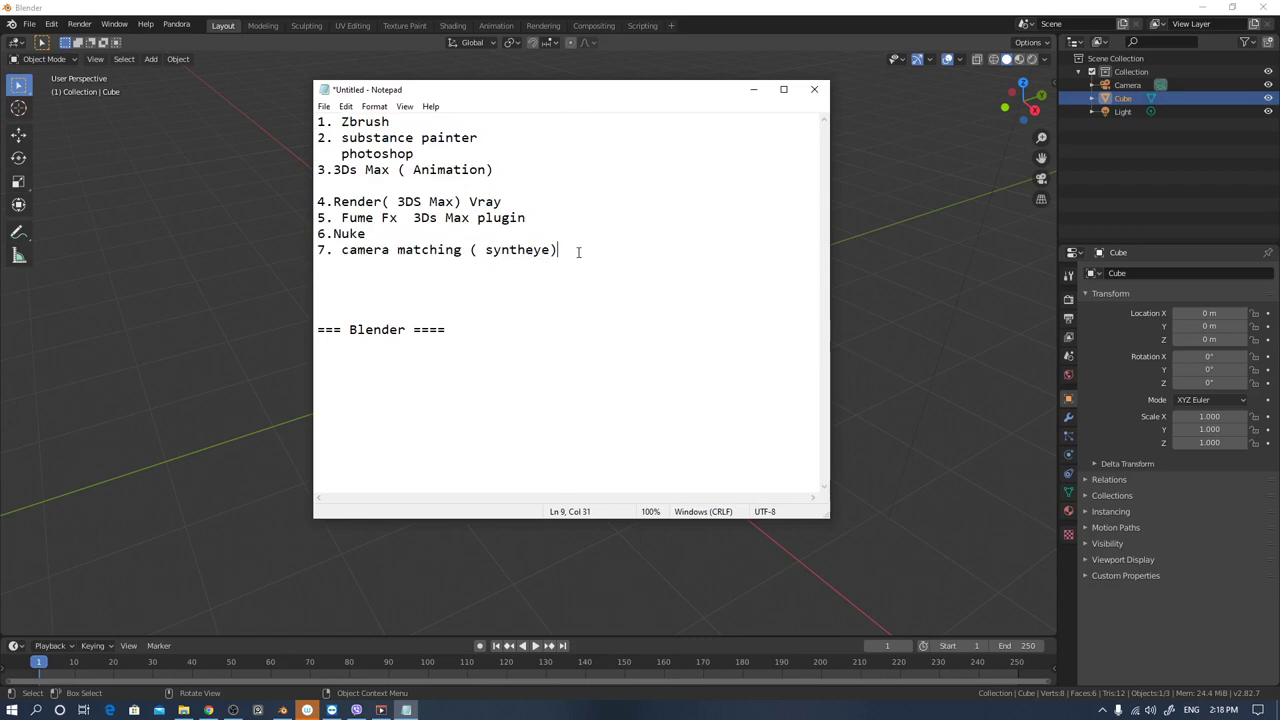
{"action": "left_click_drag", "start_coordinate": [563, 250], "coordinate": [318, 121]}
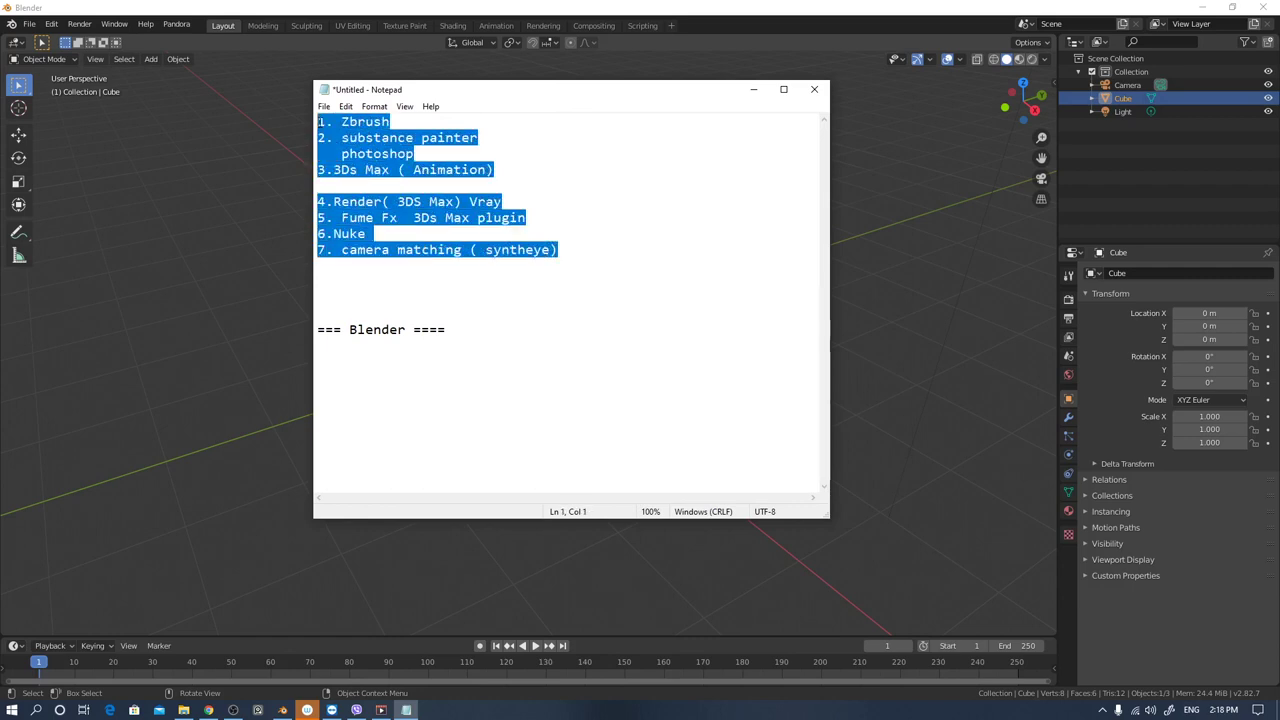
{"action": "left_click", "coordinate": [592, 252]}
{"action": "left_click_drag", "start_coordinate": [560, 250], "coordinate": [316, 118]}
{"action": "left_click_drag", "start_coordinate": [350, 330], "coordinate": [439, 330]}
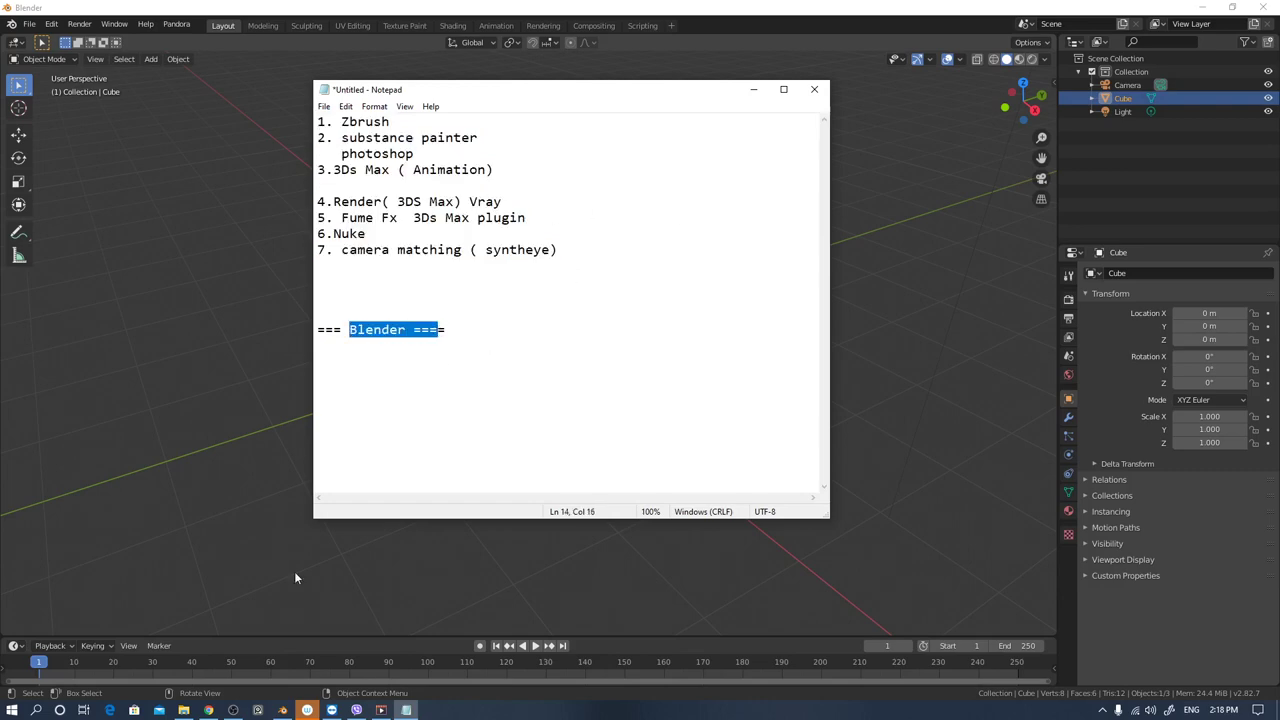
Switch to Chrome and open a new tab.
{"action": "left_click", "coordinate": [209, 710]}
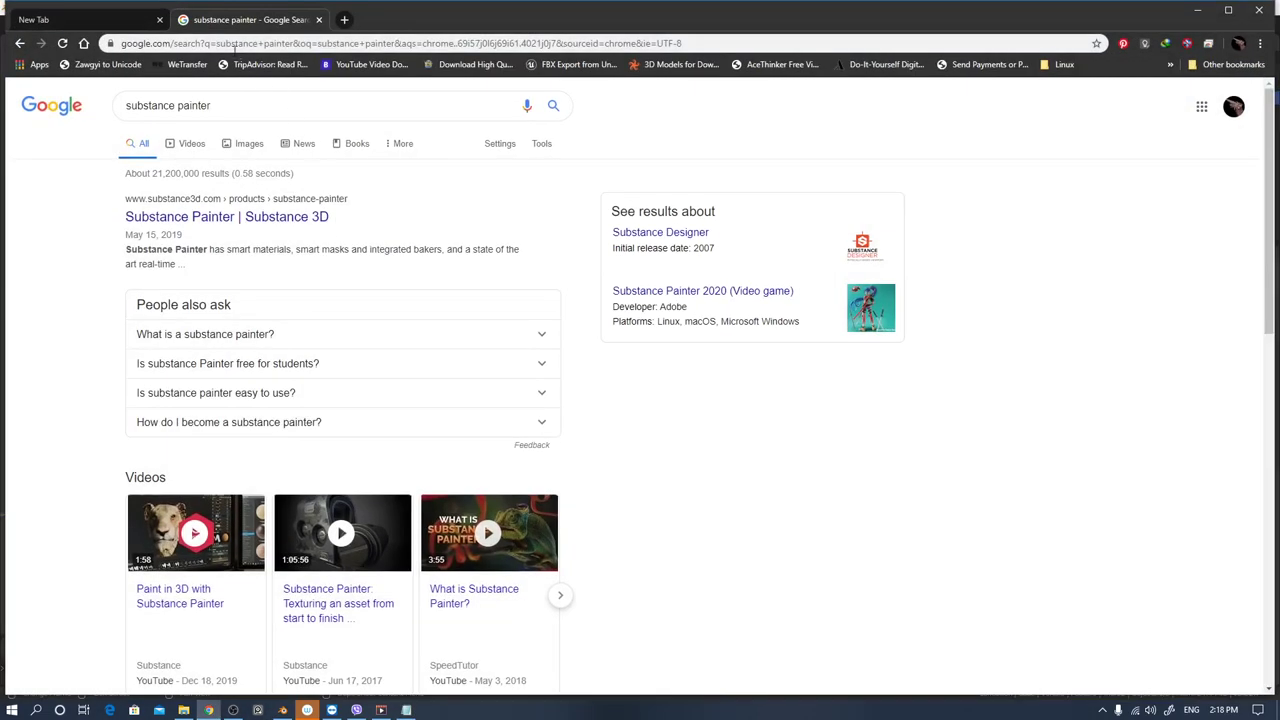
{"action": "key", "text": "ctrl+t"}
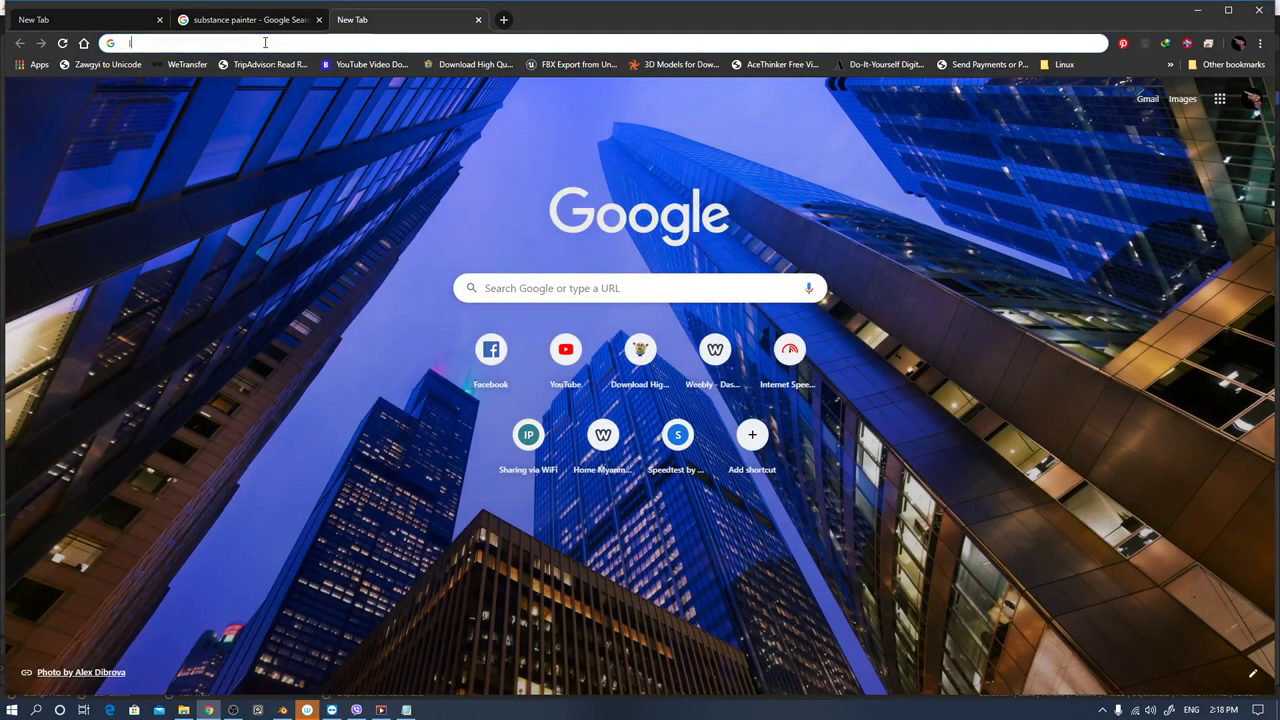
{"action": "type", "text": "lbl"}
{"action": "key", "text": "BackSpace"}
{"action": "key", "text": "BackSpace"}
{"action": "key", "text": "BackSpace"}
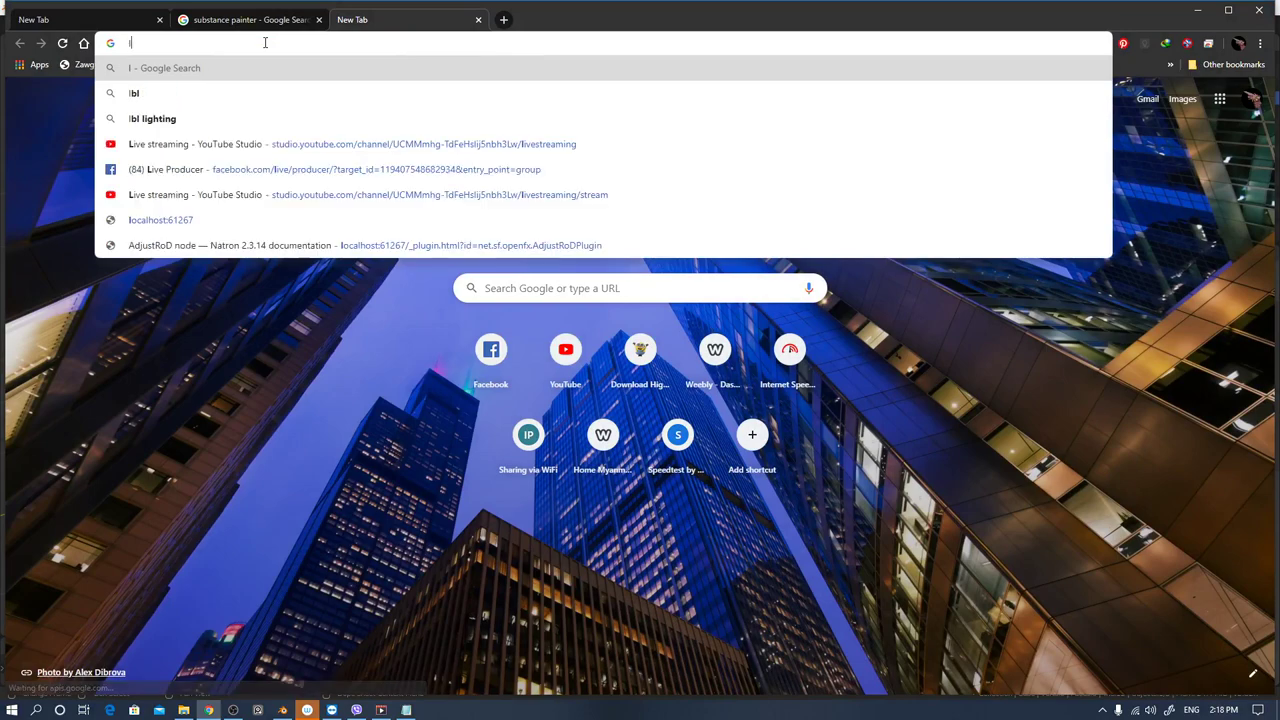
{"action": "type", "text": "l"}
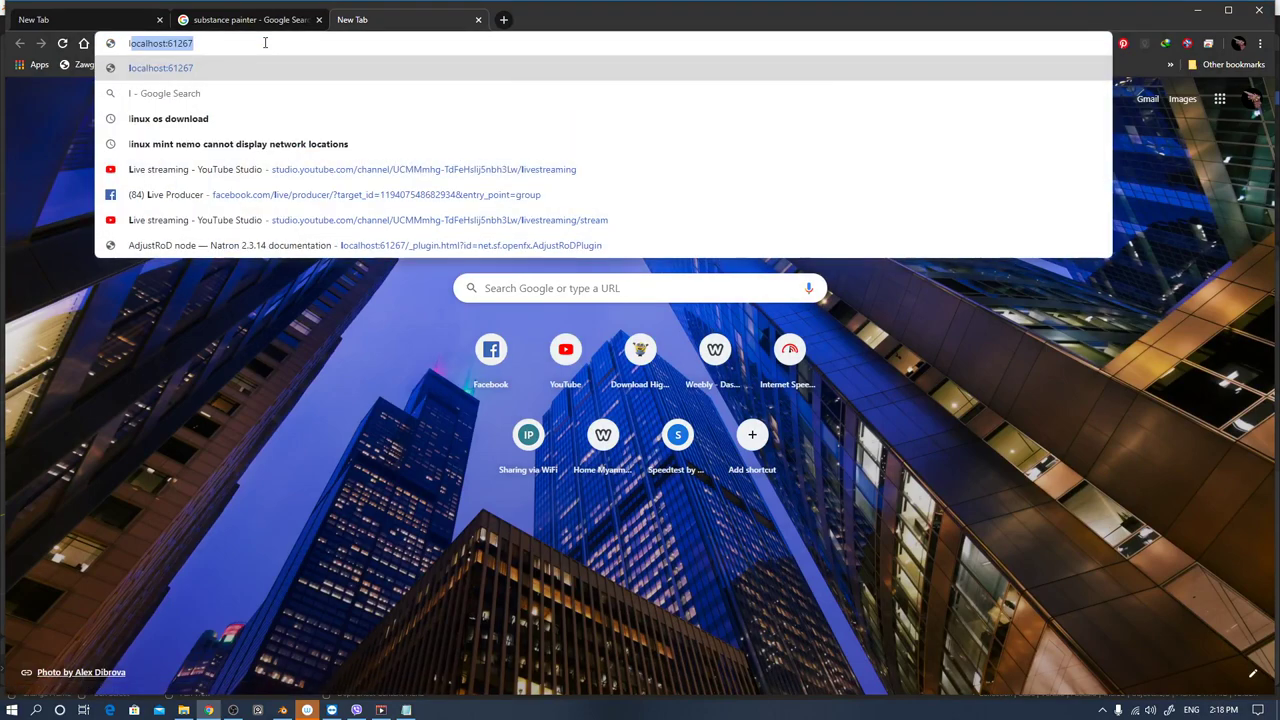
{"action": "key", "text": "BackSpace"}
{"action": "key", "text": "BackSpace"}
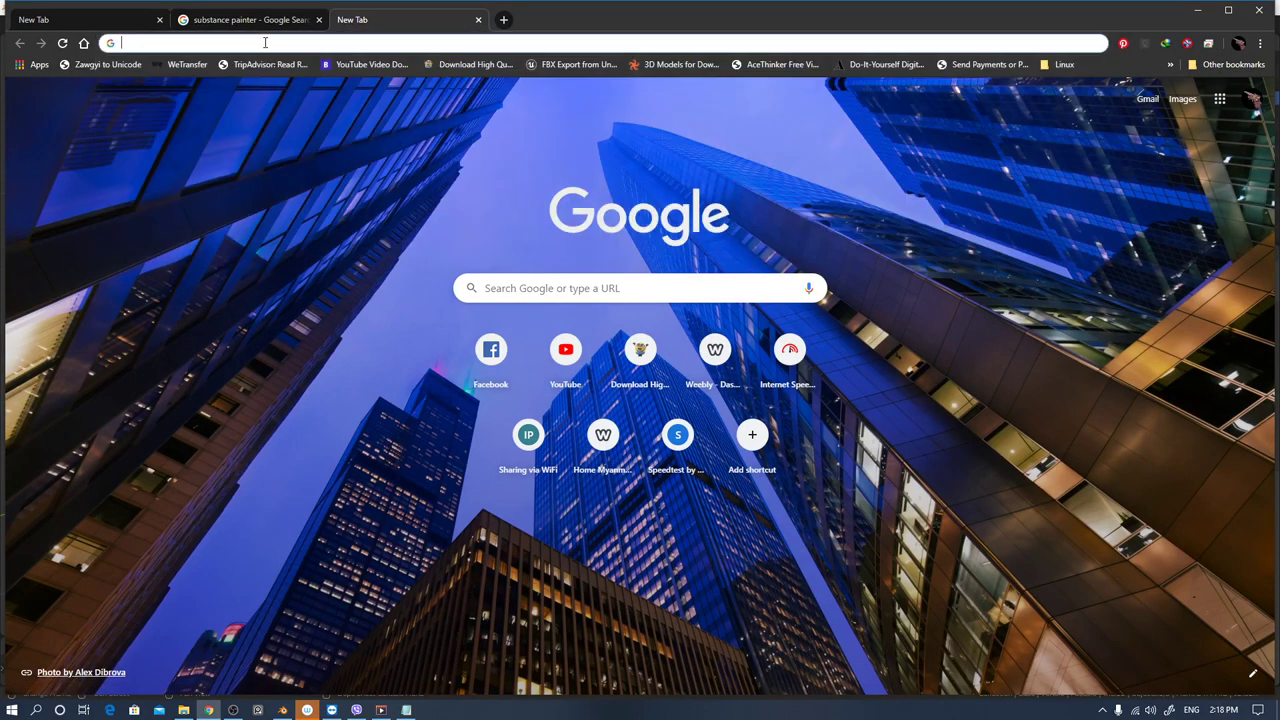
Go to blender.org/download/ and look over the Blender 2.82a download page.
{"action": "type", "text": "Blender.org/download/"}
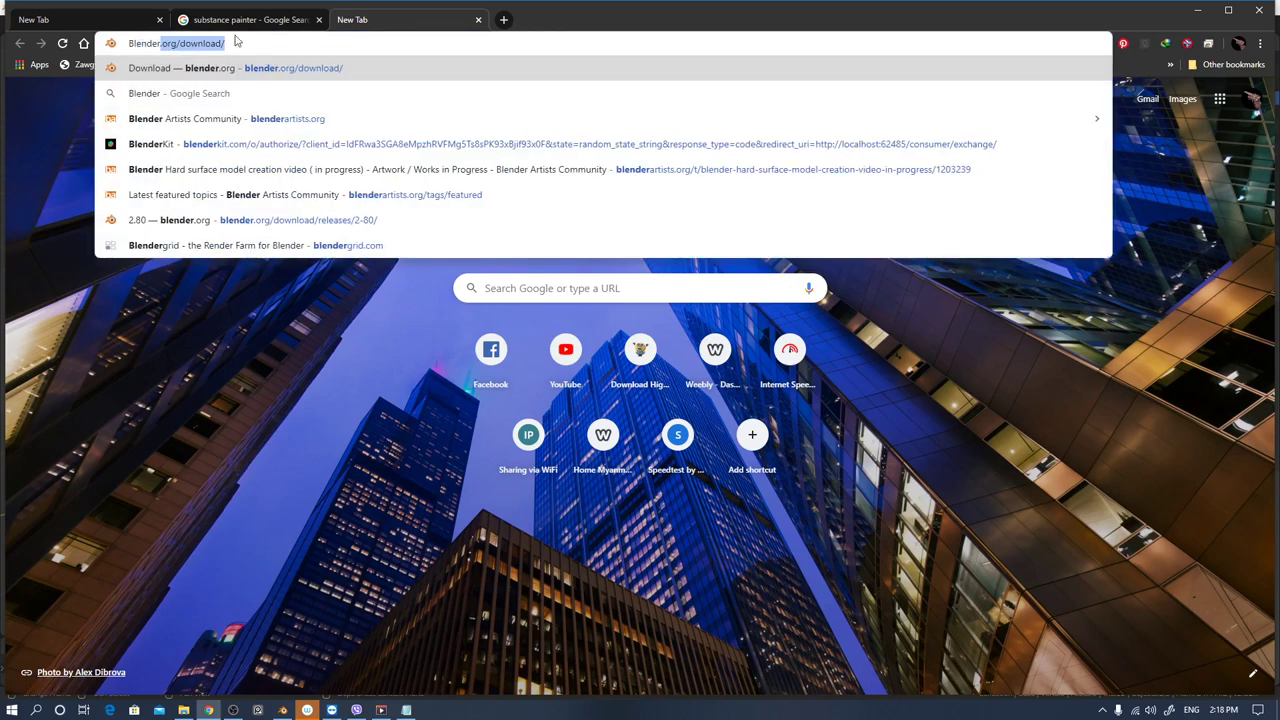
{"action": "left_click", "coordinate": [259, 47]}
{"action": "key", "text": "Return"}
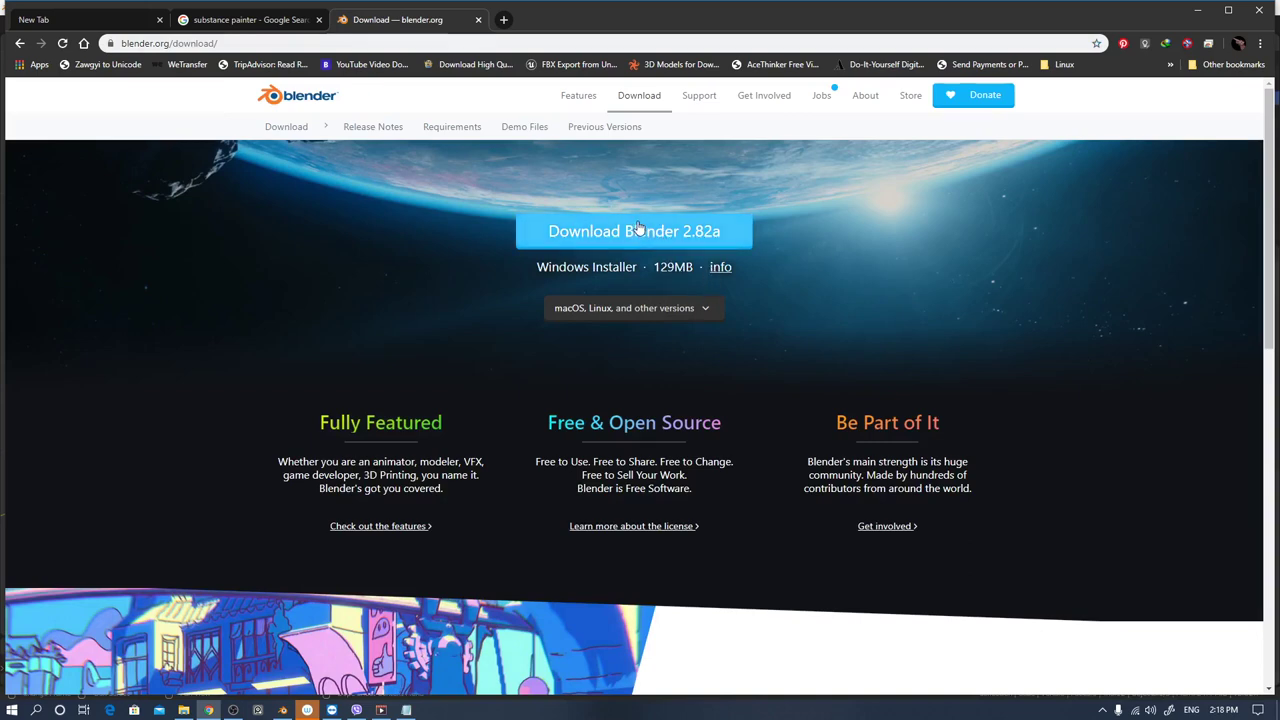
{"action": "scroll", "coordinate": [600, 275], "scroll_direction": "down", "scroll_amount": 1}
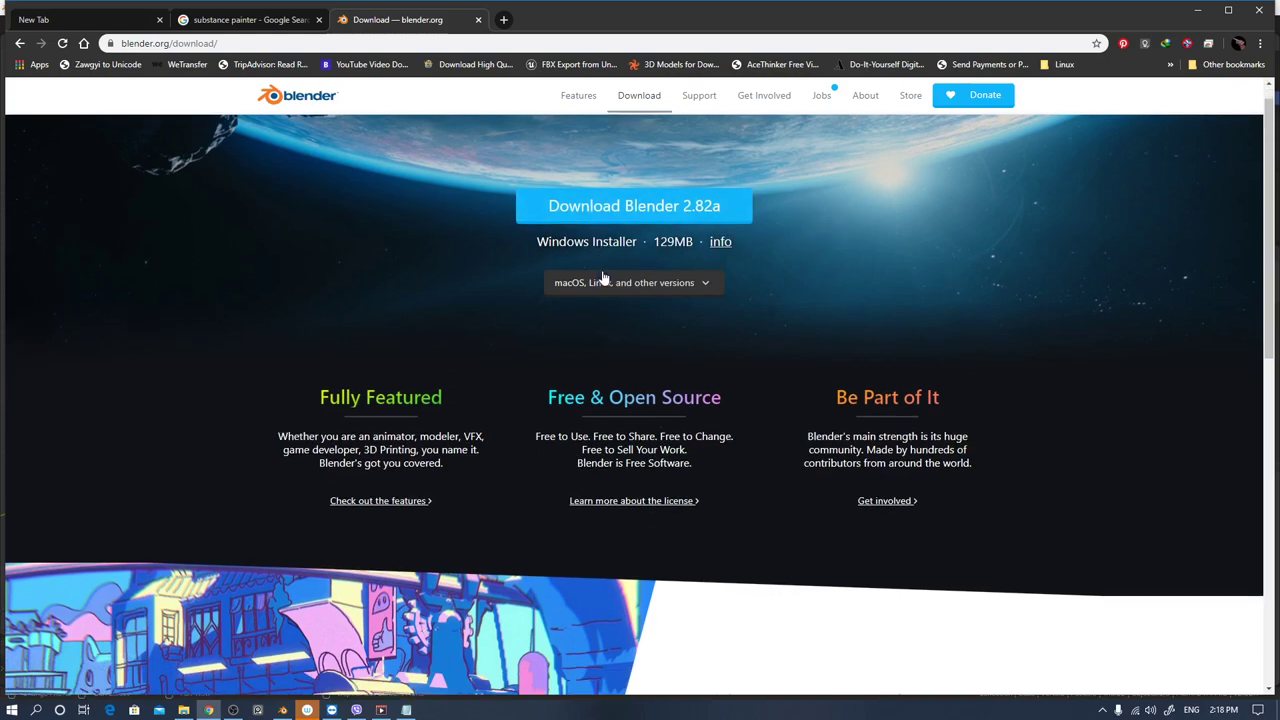
Examine the Blender 2.82a download page, from the Windows installer and other platform versions down to the new release section.
{"action": "scroll", "coordinate": [640, 275], "scroll_direction": "up", "scroll_amount": 1}
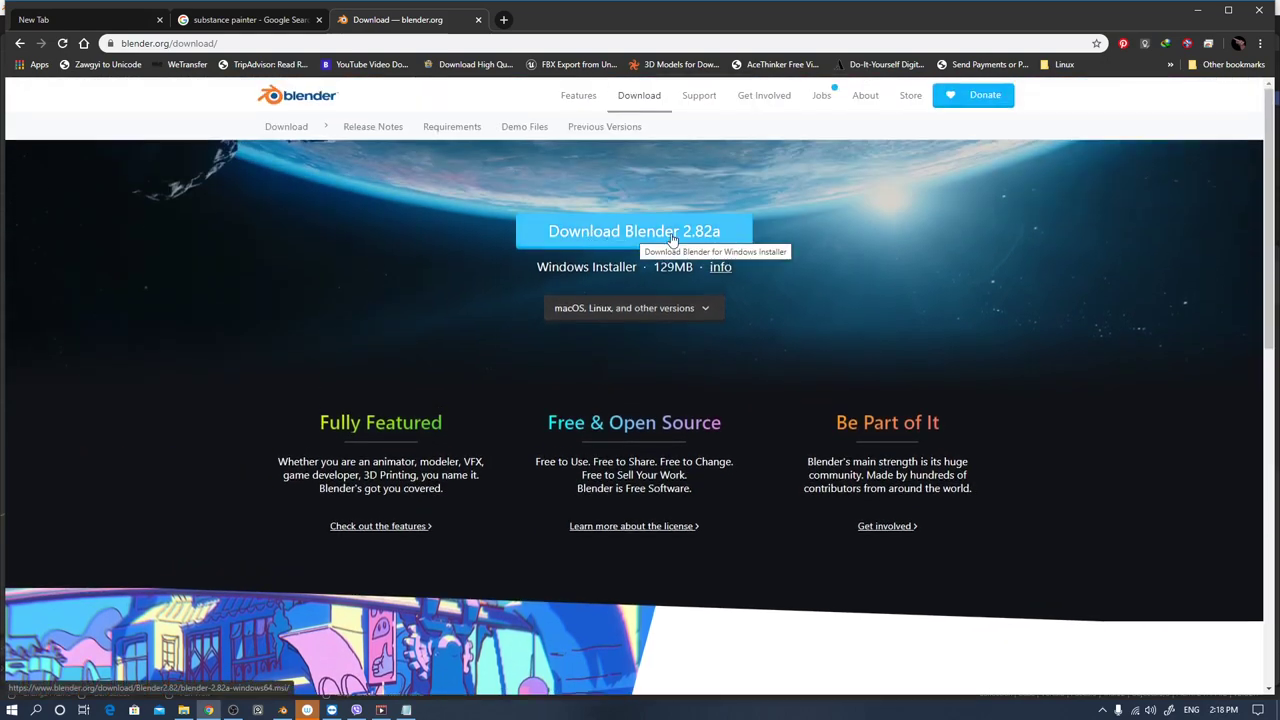
{"action": "scroll", "coordinate": [710, 320], "scroll_direction": "down", "scroll_amount": 1}
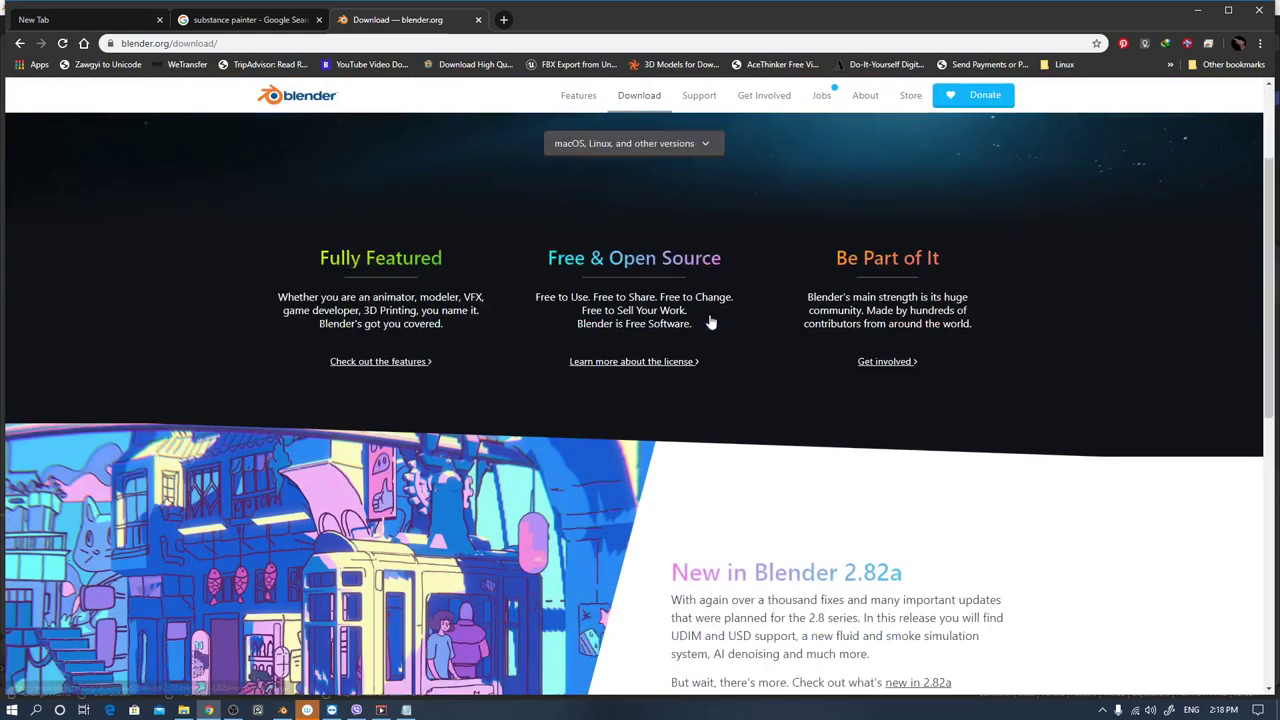
{"action": "scroll", "coordinate": [710, 320], "scroll_direction": "up", "scroll_amount": 1}
{"action": "scroll", "coordinate": [674, 286], "scroll_direction": "down", "scroll_amount": 2}
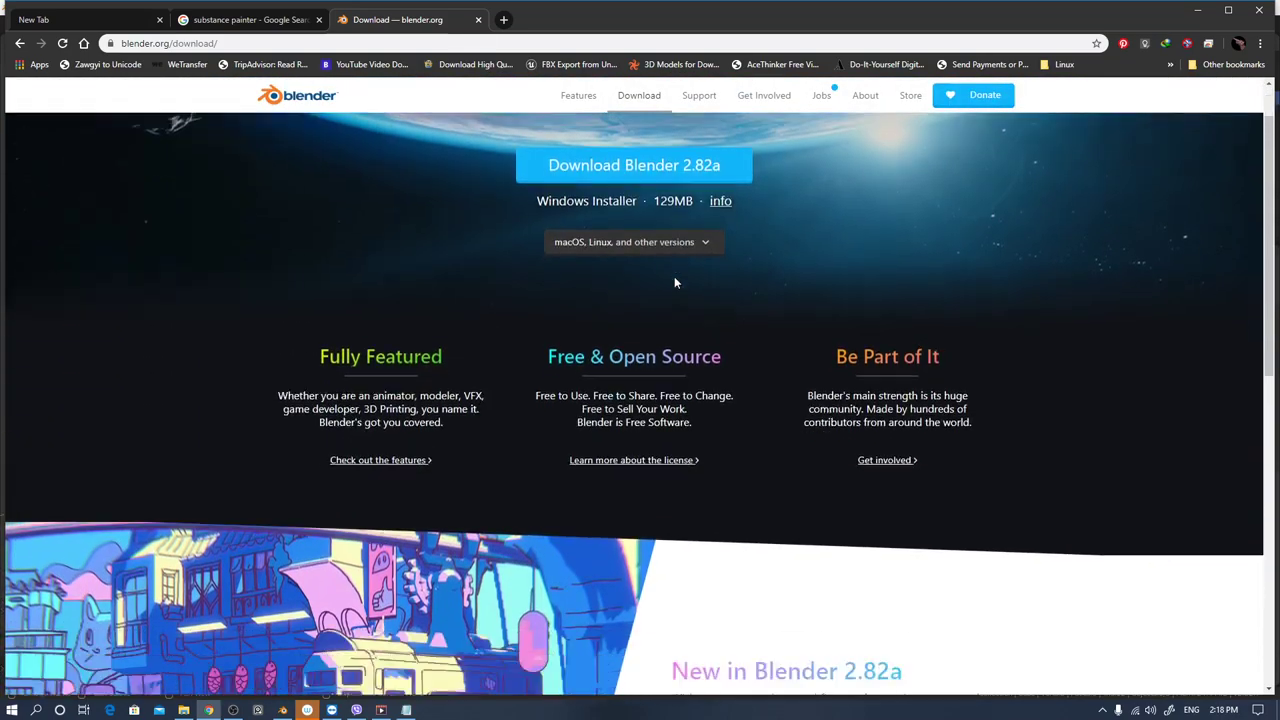
{"action": "scroll", "coordinate": [674, 287], "scroll_direction": "down", "scroll_amount": 4}
{"action": "scroll", "coordinate": [672, 290], "scroll_direction": "up", "scroll_amount": 5}
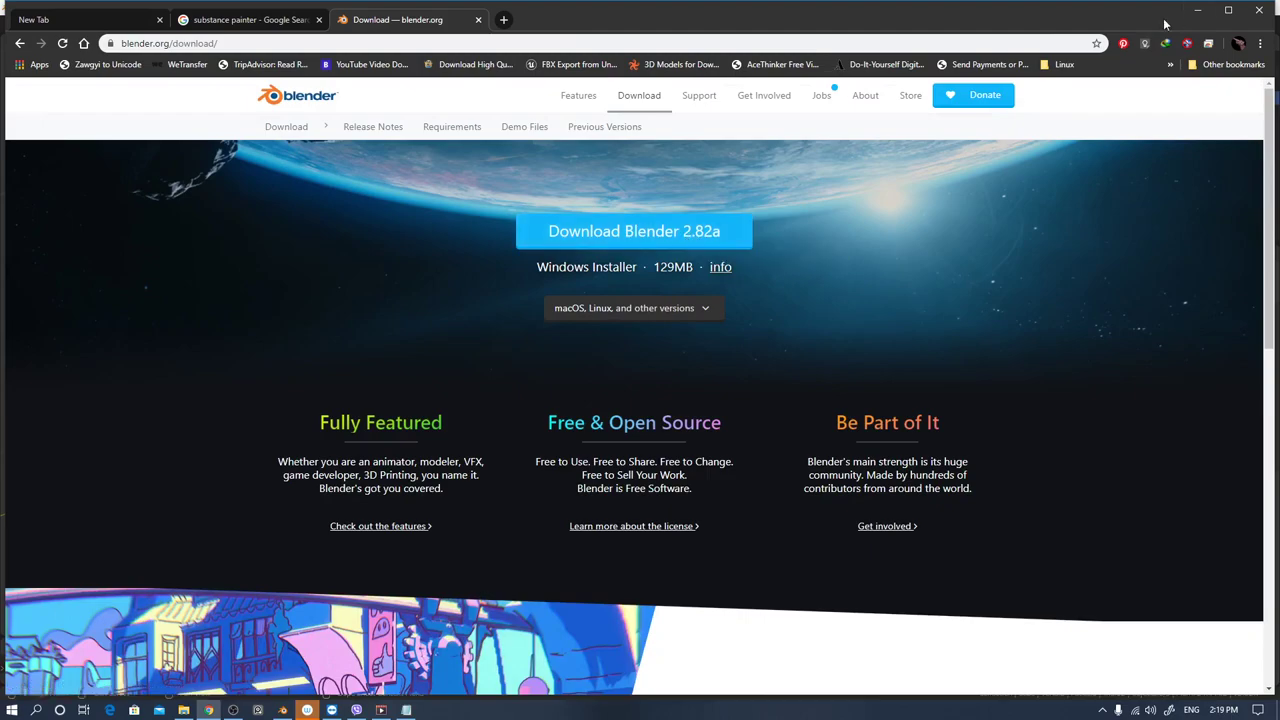
Minimize Chrome, switch back to Blender and deselect the default cube.
{"action": "left_click", "coordinate": [1200, 10]}
{"action": "left_click", "coordinate": [916, 124]}
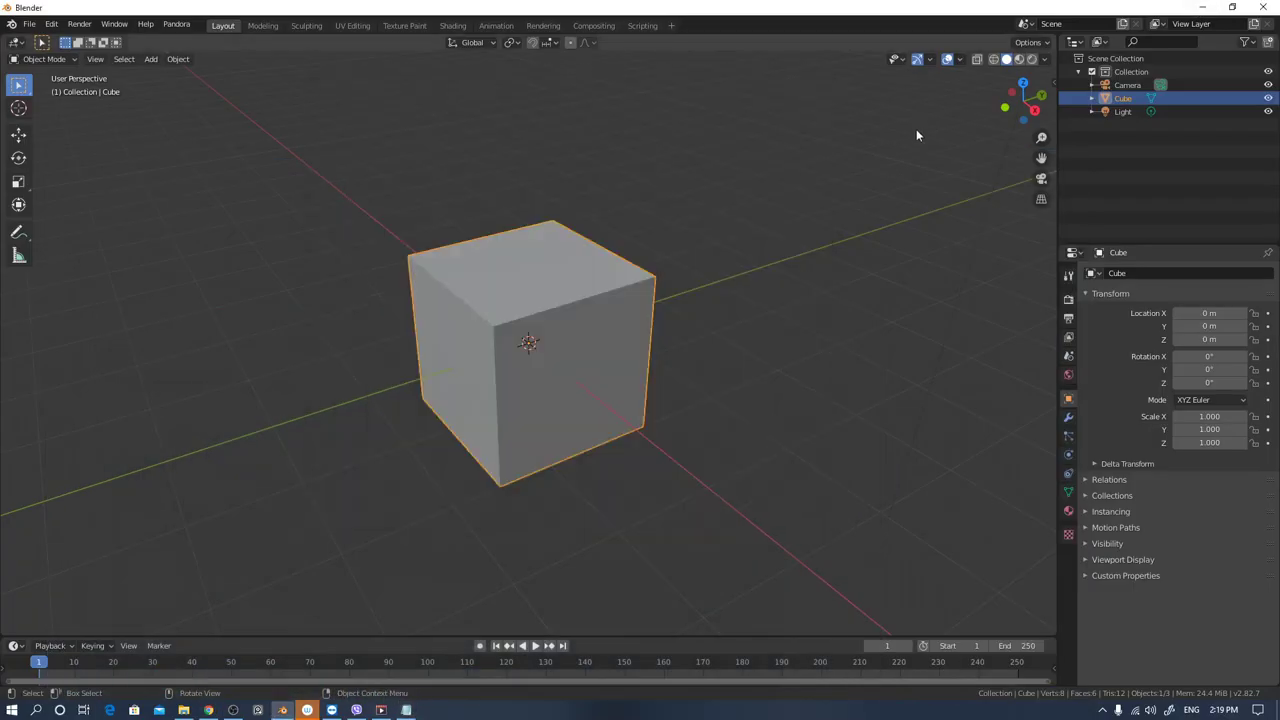
{"action": "left_click", "coordinate": [695, 288]}
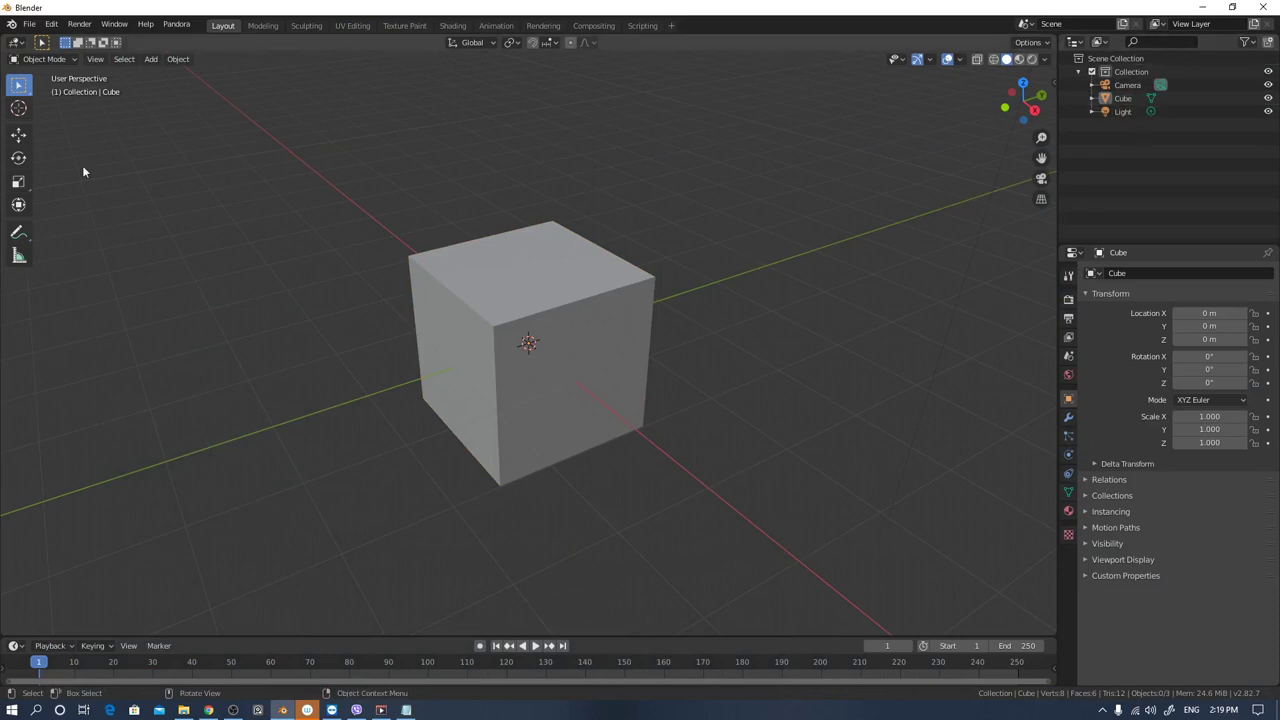
{"action": "middle_click_drag", "start_coordinate": [167, 169], "coordinate": [690, 300]}
Review the pipeline program list in Notepad once more and return to the Blender scene.
{"action": "left_click", "coordinate": [406, 710]}
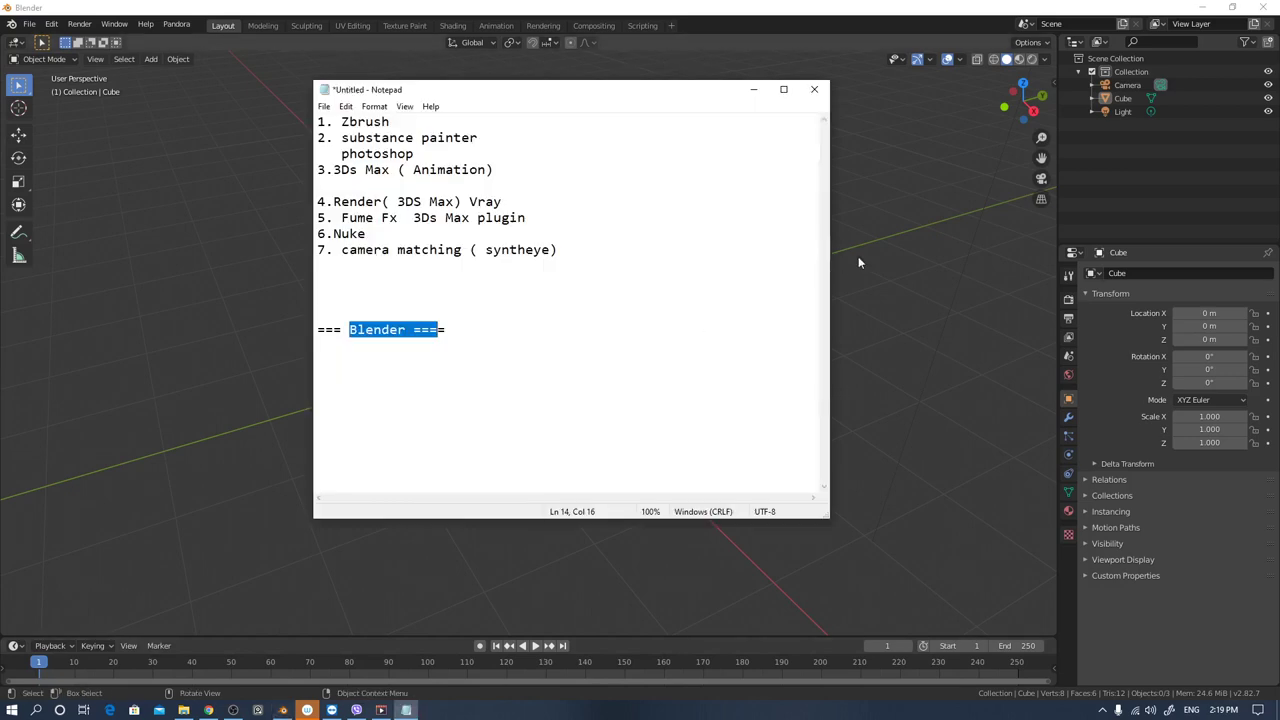
{"action": "left_click", "coordinate": [922, 250]}
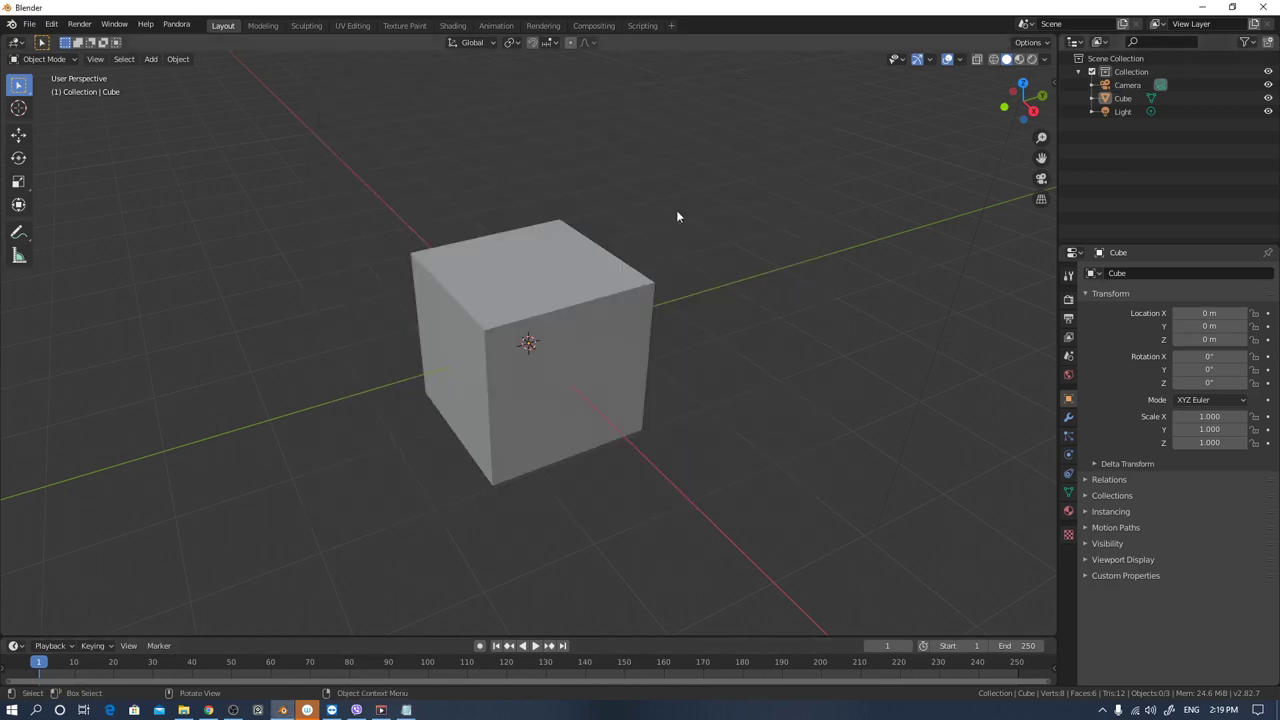